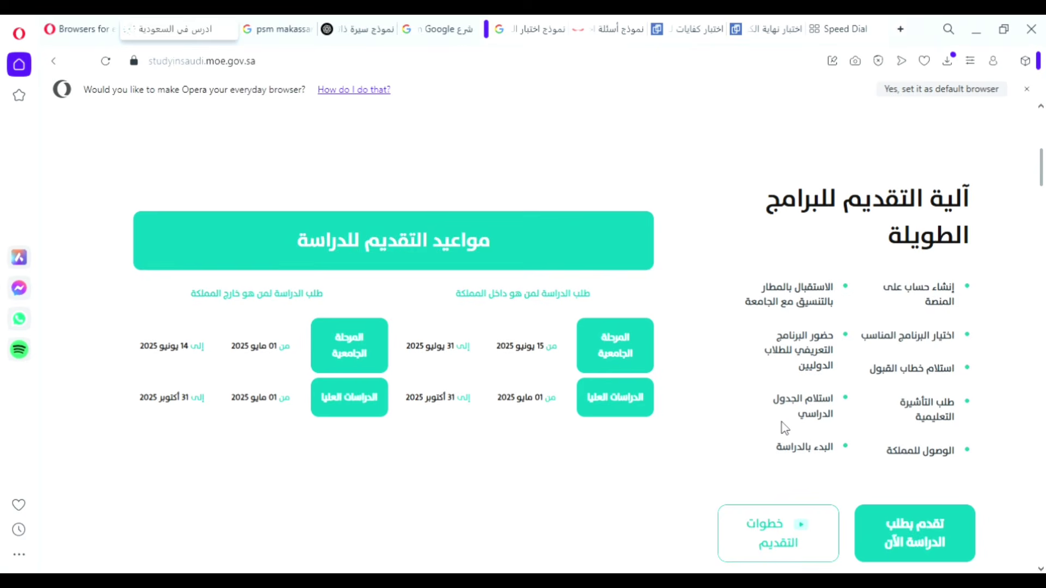
Sign in via تسجيل الدخول with the student account's username, password and captcha code.
{"action": "scroll", "coordinate": [782, 422], "scroll_direction": "down", "scroll_amount": 1}
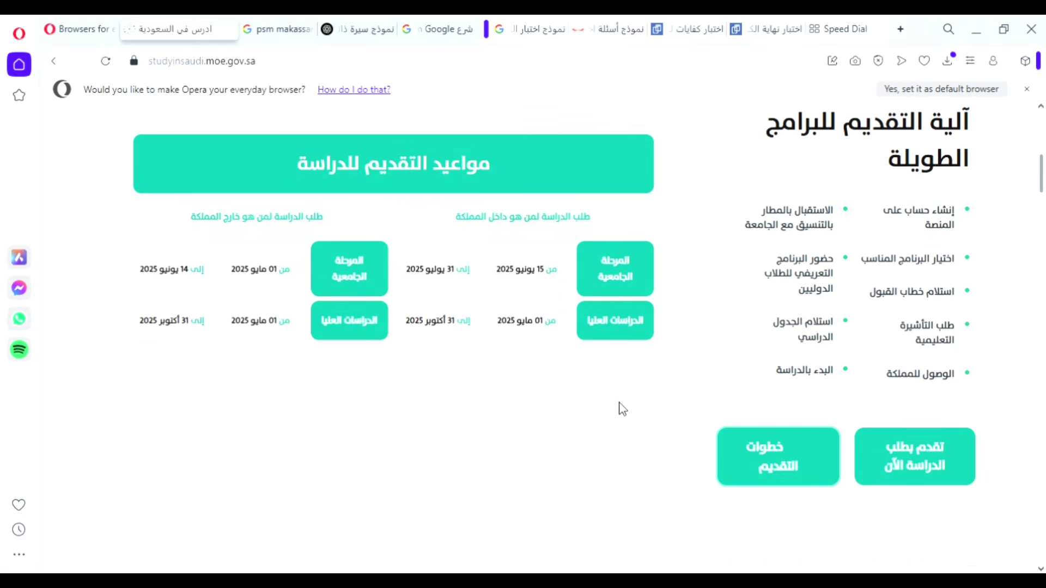
{"action": "scroll", "coordinate": [621, 408], "scroll_direction": "up", "scroll_amount": 2}
{"action": "scroll", "coordinate": [406, 352], "scroll_direction": "up", "scroll_amount": 1}
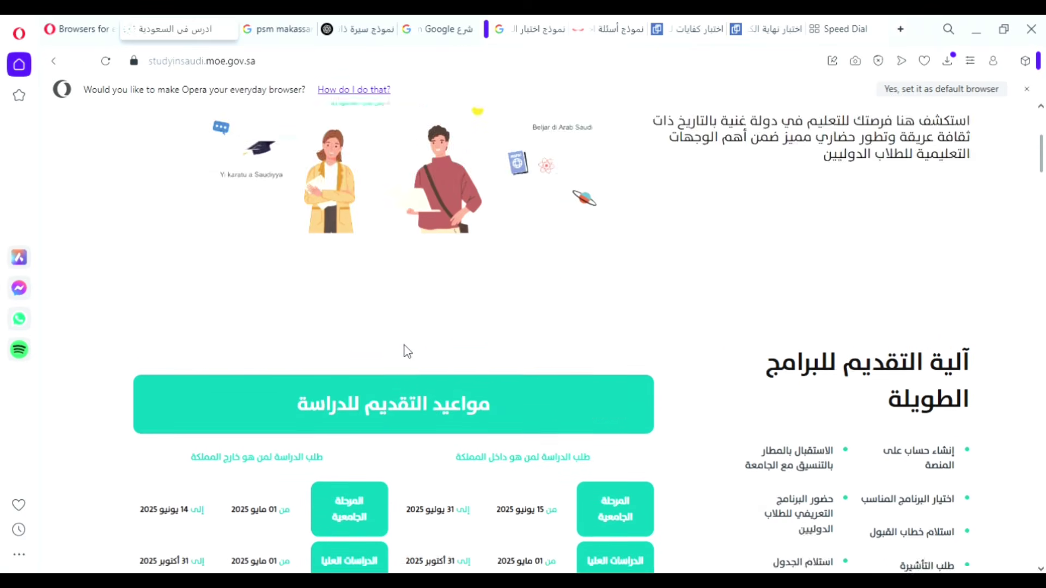
{"action": "scroll", "coordinate": [406, 351], "scroll_direction": "up", "scroll_amount": 4}
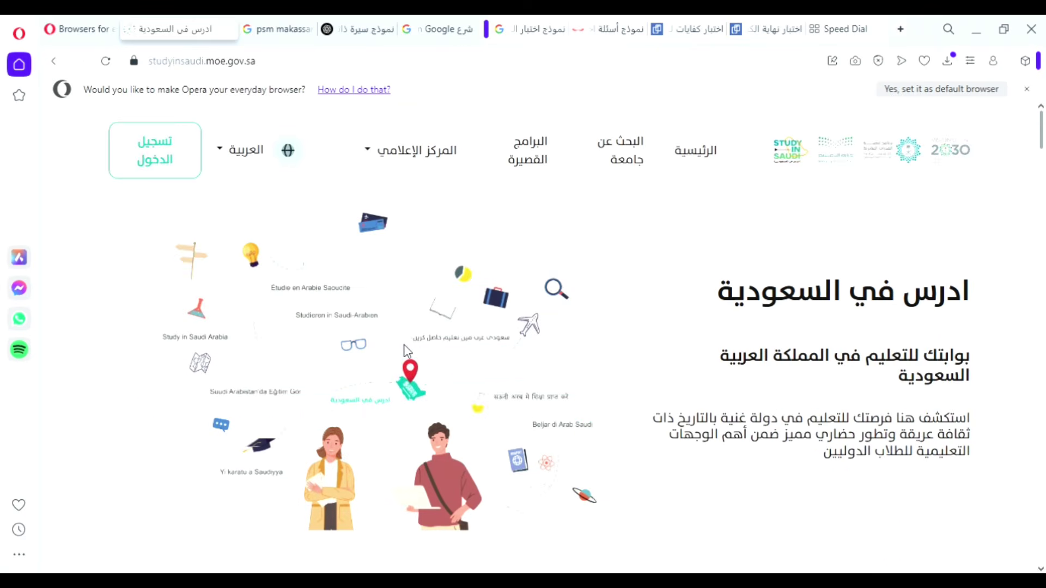
{"action": "left_click", "coordinate": [189, 154]}
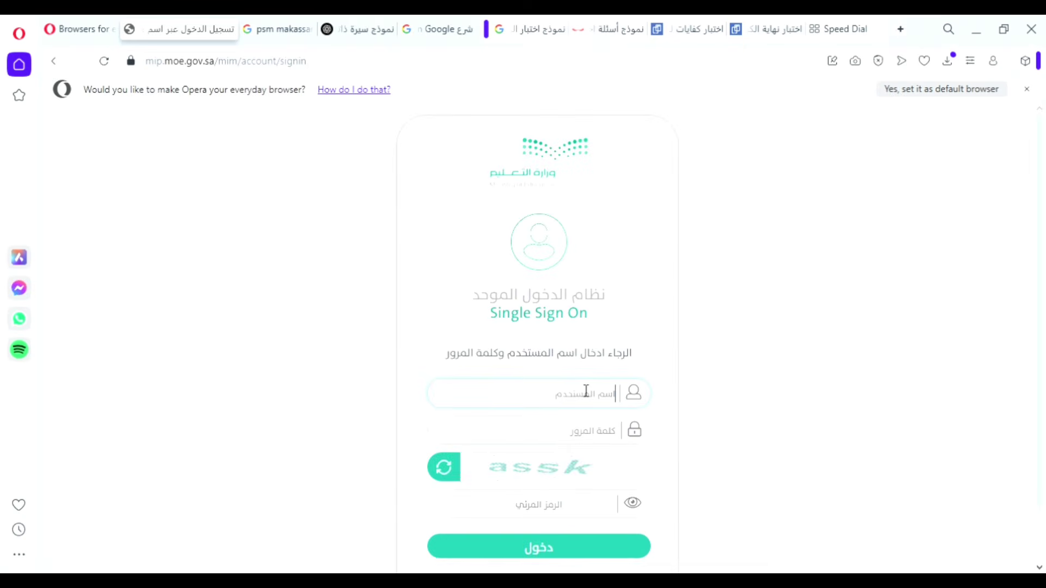
{"action": "key", "text": "BackSpace"}
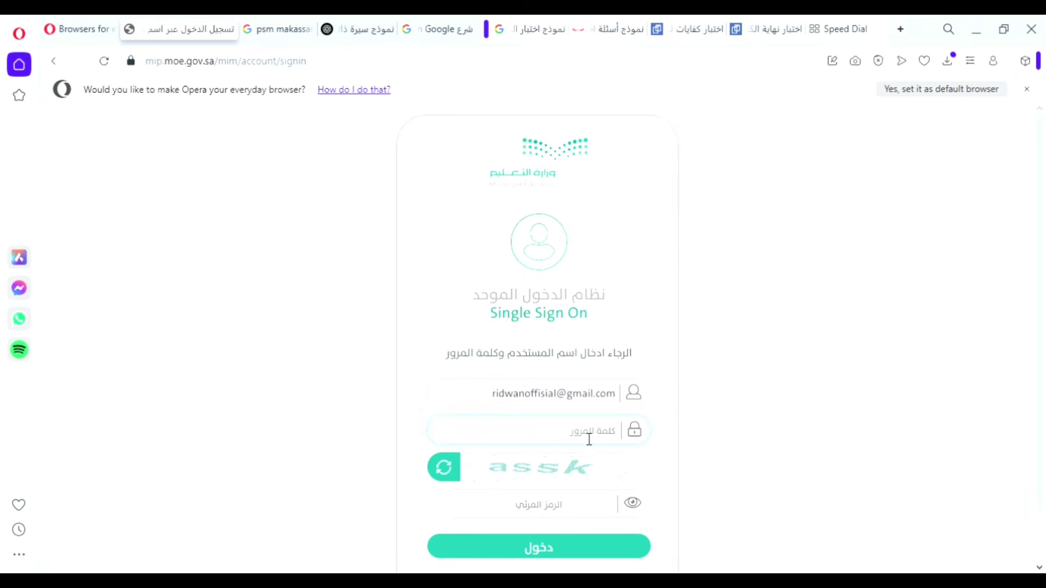
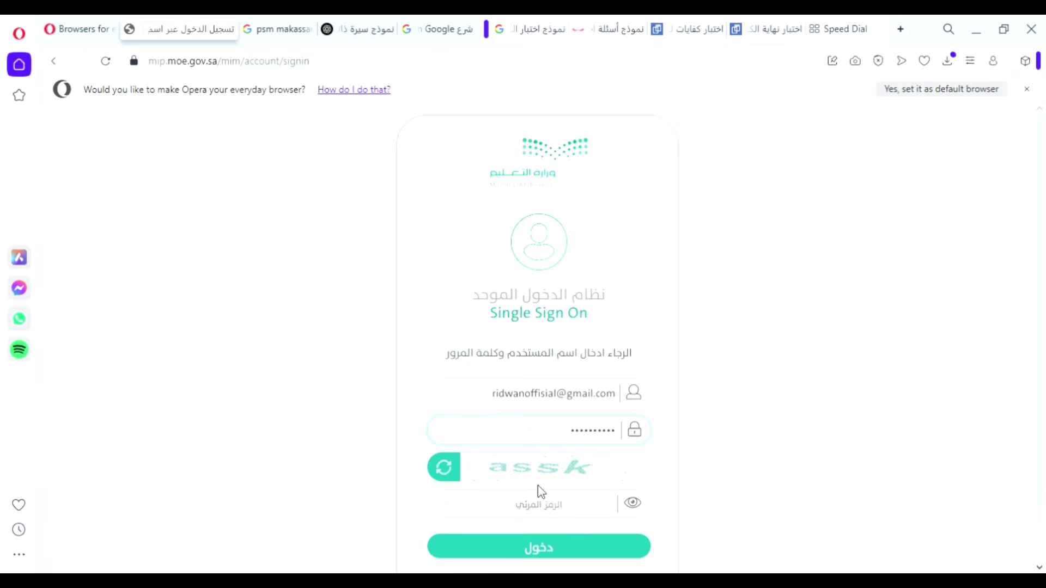
{"action": "left_click", "coordinate": [561, 550]}
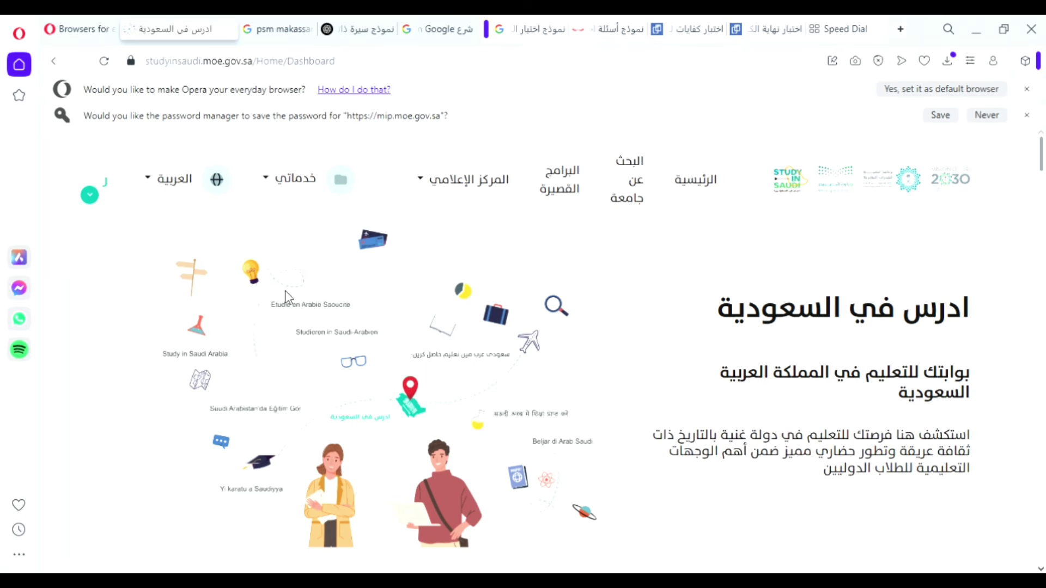
Start a new long study program application with تقدم بطلب الدراسة الآن.
{"action": "scroll", "coordinate": [407, 295], "scroll_direction": "down", "scroll_amount": 7}
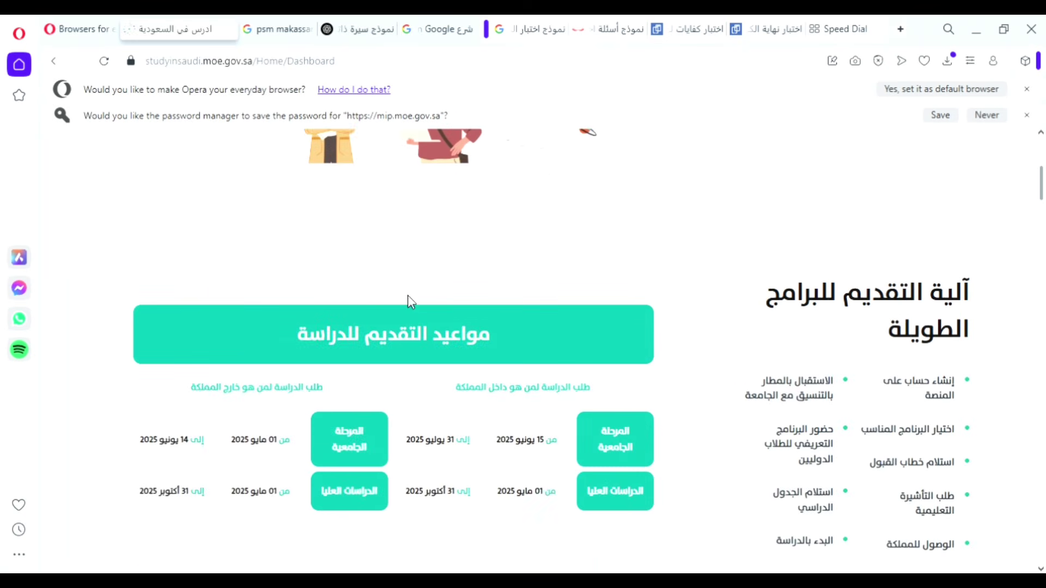
{"action": "scroll", "coordinate": [408, 295], "scroll_direction": "up", "scroll_amount": 7}
{"action": "scroll", "coordinate": [407, 295], "scroll_direction": "down", "scroll_amount": 8}
{"action": "scroll", "coordinate": [853, 380], "scroll_direction": "down", "scroll_amount": 3}
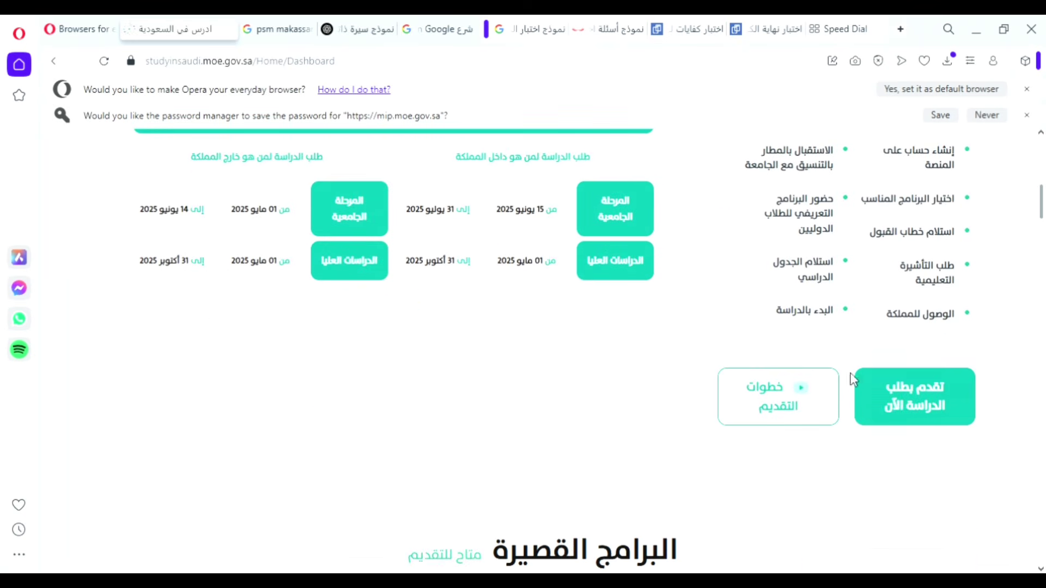
{"action": "left_click", "coordinate": [913, 410]}
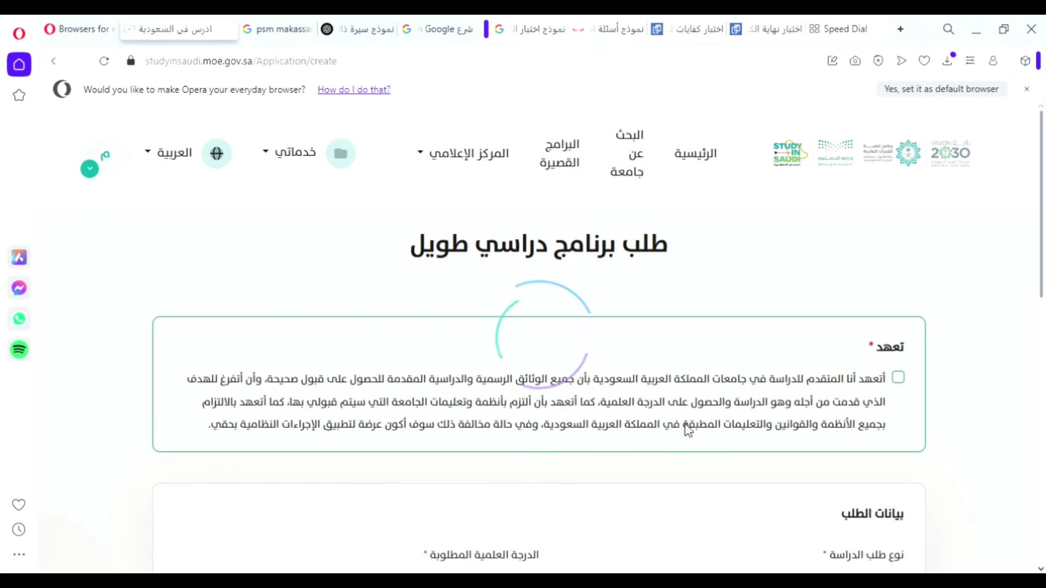
Scroll through the application form's pledge, request data and wishes sections.
{"action": "scroll", "coordinate": [677, 417], "scroll_direction": "down", "scroll_amount": 3}
{"action": "scroll", "coordinate": [677, 417], "scroll_direction": "down", "scroll_amount": 7}
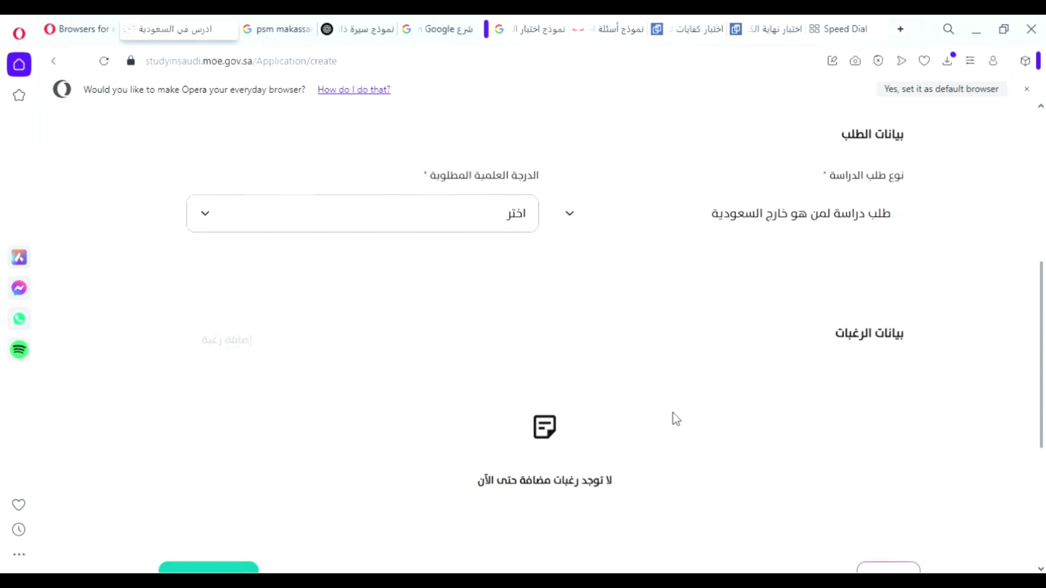
{"action": "scroll", "coordinate": [675, 418], "scroll_direction": "up", "scroll_amount": 7}
{"action": "scroll", "coordinate": [675, 418], "scroll_direction": "up", "scroll_amount": 3}
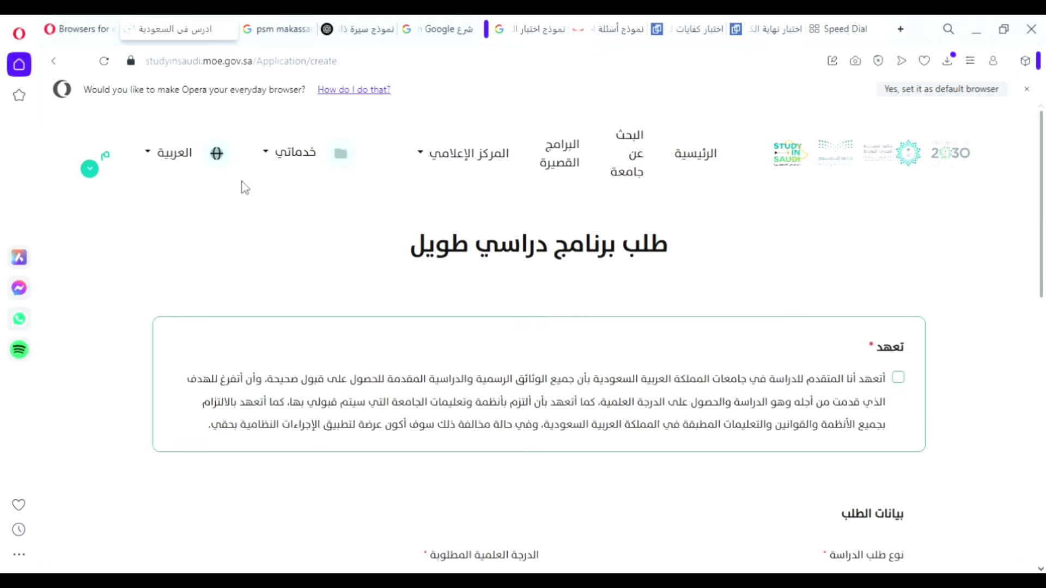
{"action": "scroll", "coordinate": [525, 429], "scroll_direction": "down", "scroll_amount": 3}
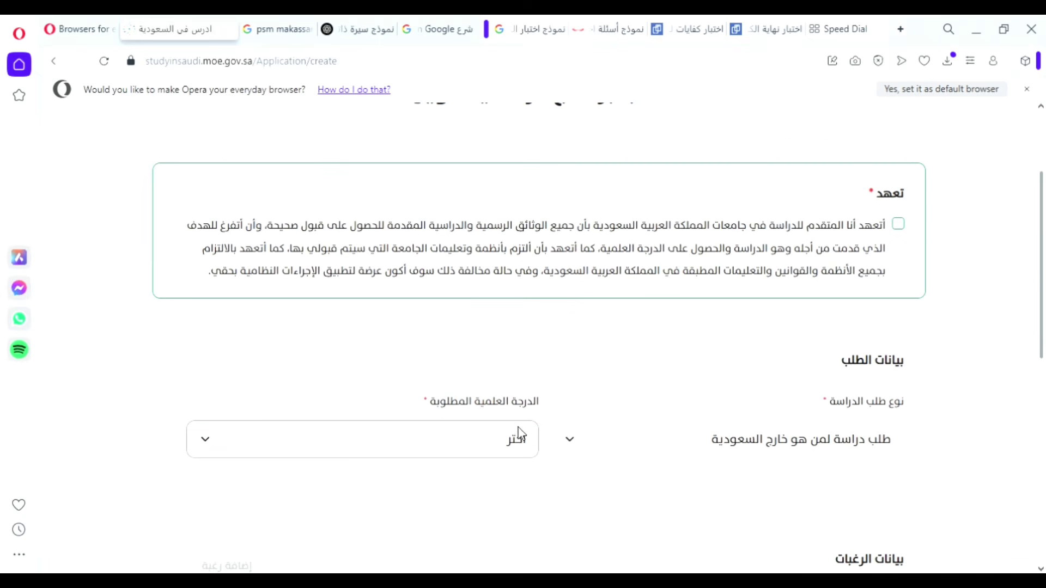
{"action": "scroll", "coordinate": [567, 427], "scroll_direction": "down", "scroll_amount": 6}
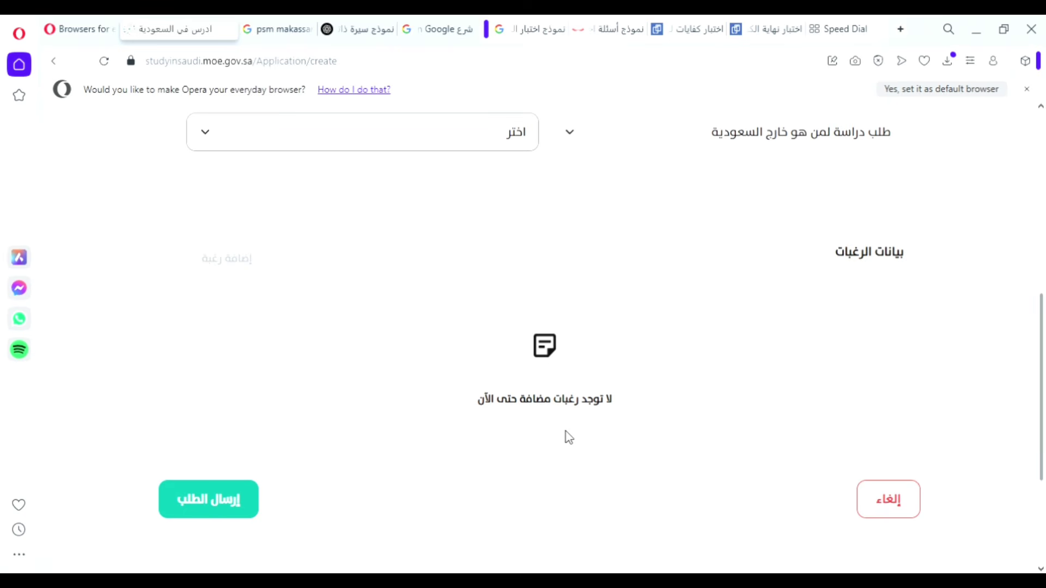
{"action": "scroll", "coordinate": [565, 436], "scroll_direction": "up", "scroll_amount": 2}
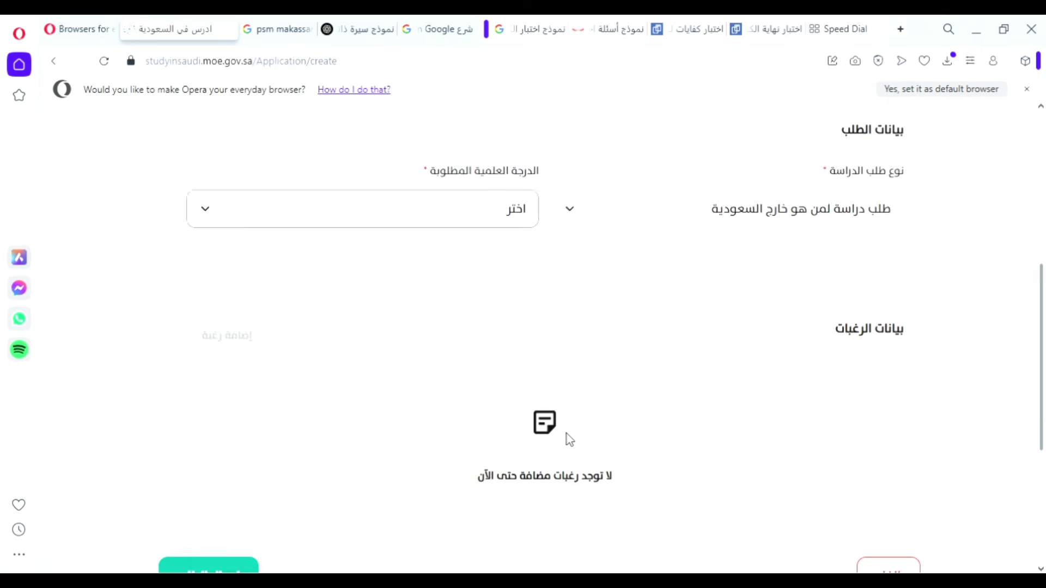
{"action": "scroll", "coordinate": [565, 436], "scroll_direction": "down", "scroll_amount": 2}
{"action": "scroll", "coordinate": [567, 440], "scroll_direction": "up", "scroll_amount": 3}
{"action": "scroll", "coordinate": [570, 441], "scroll_direction": "up", "scroll_amount": 4}
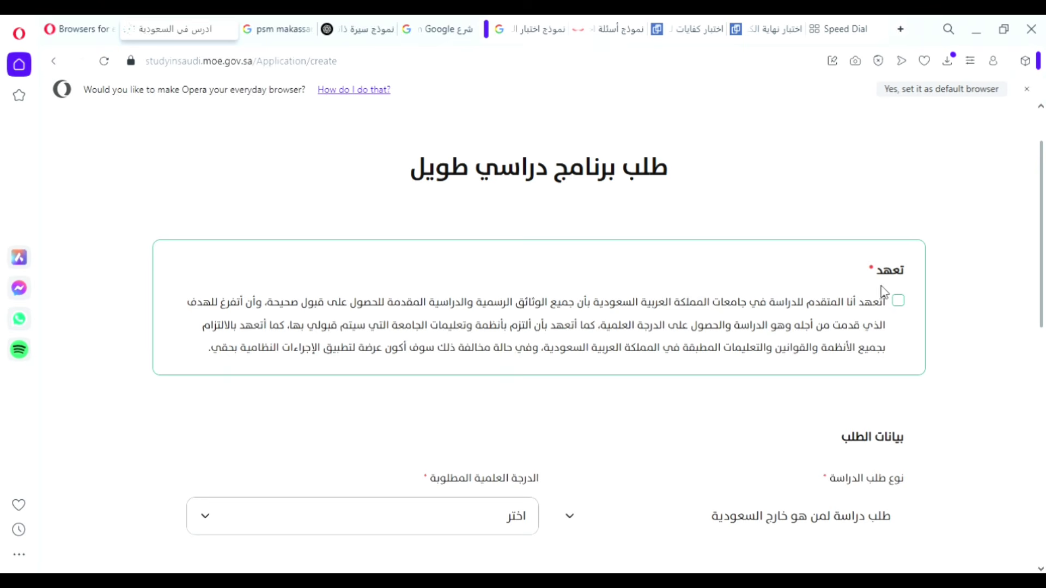
{"action": "scroll", "coordinate": [869, 335], "scroll_direction": "down", "scroll_amount": 1}
{"action": "scroll", "coordinate": [867, 341], "scroll_direction": "down", "scroll_amount": 6}
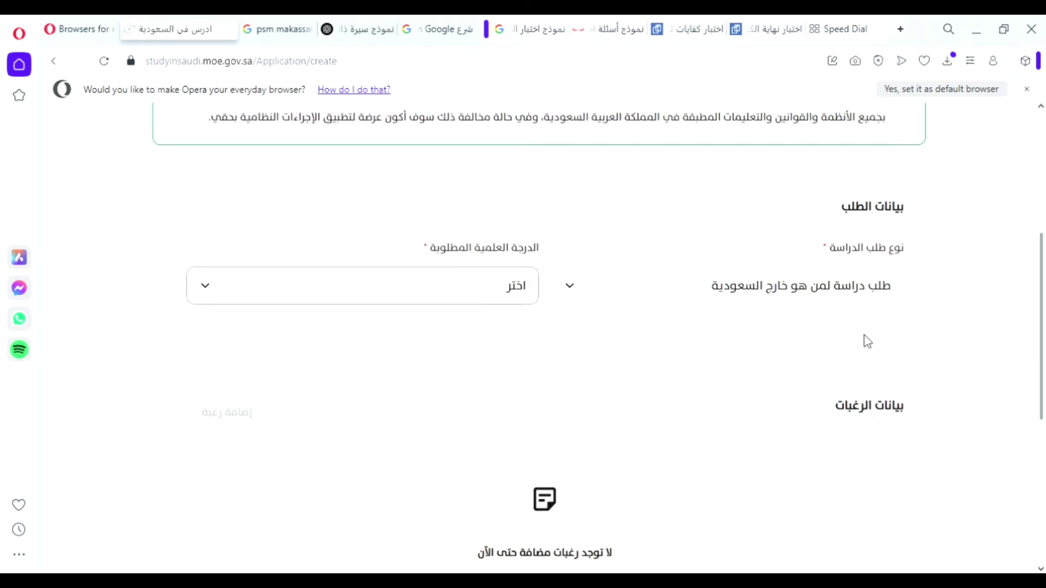
{"action": "scroll", "coordinate": [871, 342], "scroll_direction": "down", "scroll_amount": 3}
{"action": "scroll", "coordinate": [872, 342], "scroll_direction": "up", "scroll_amount": 7}
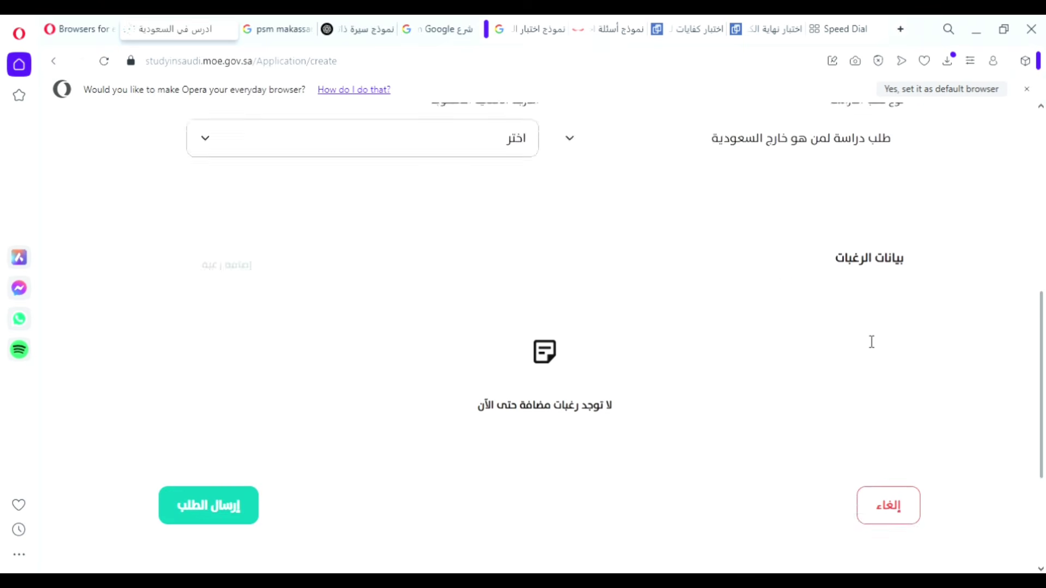
{"action": "scroll", "coordinate": [871, 341], "scroll_direction": "up", "scroll_amount": 4}
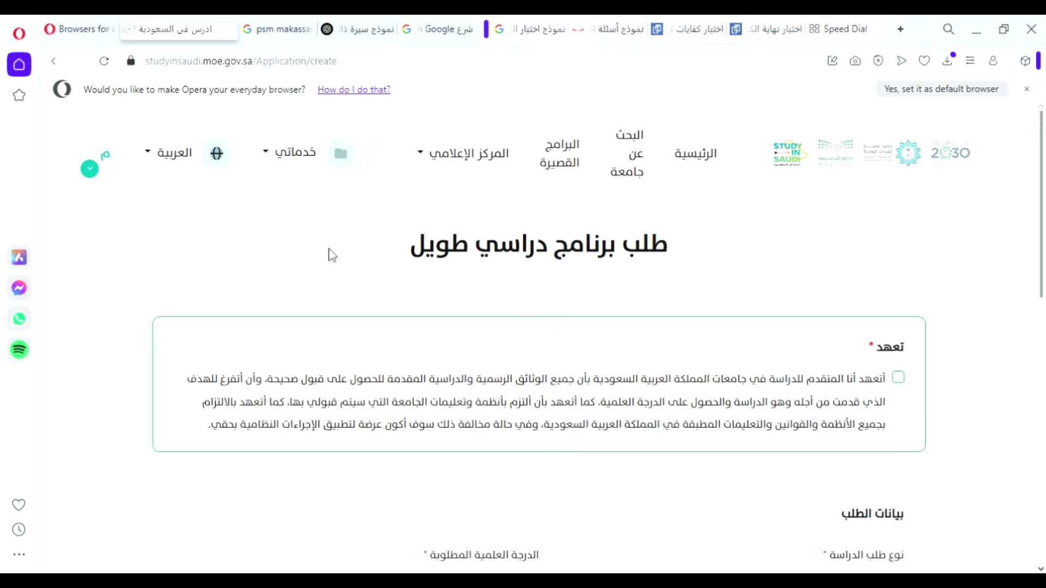
Open خدماتي > ملفي and check the birthplace field reading تانا توراجا.
{"action": "left_click", "coordinate": [284, 158]}
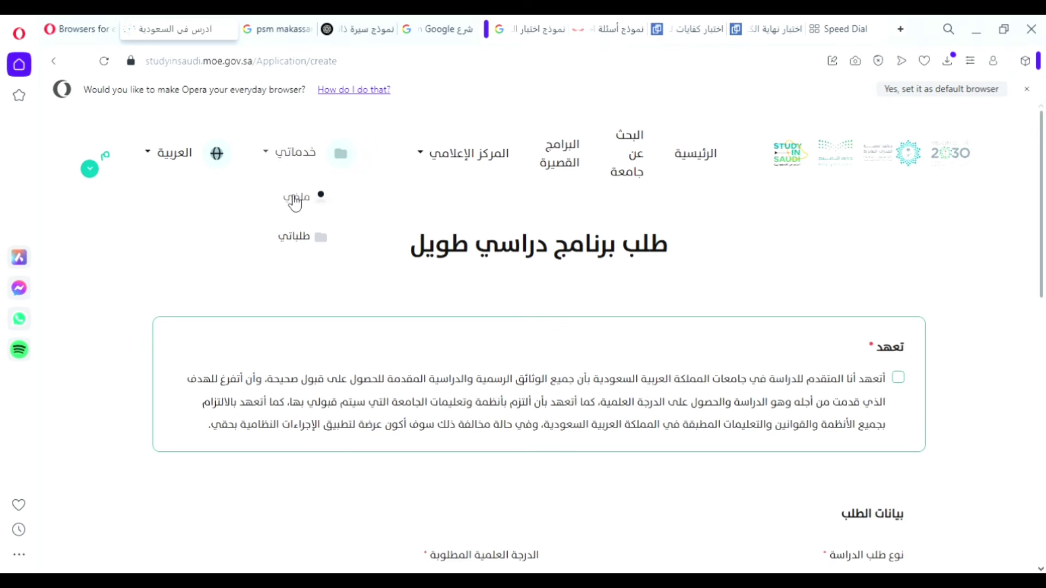
{"action": "left_click", "coordinate": [291, 197]}
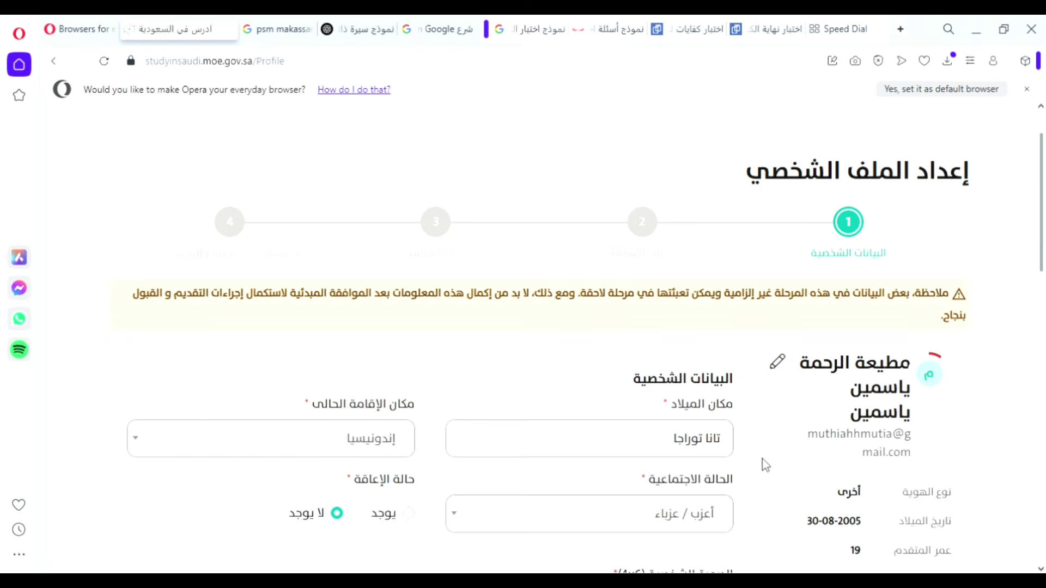
{"action": "scroll", "coordinate": [664, 474], "scroll_direction": "down", "scroll_amount": 1}
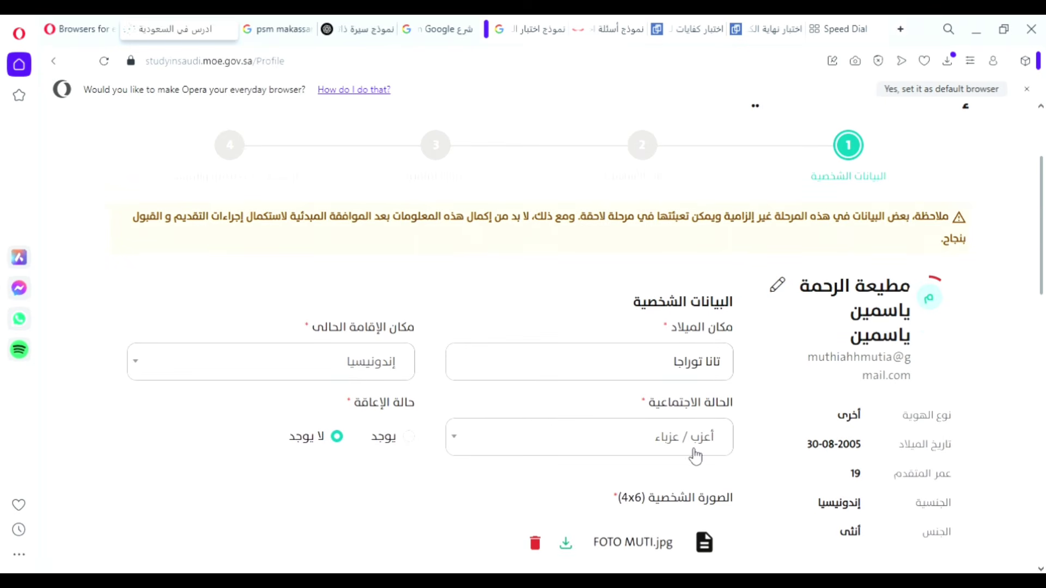
{"action": "scroll", "coordinate": [665, 443], "scroll_direction": "down", "scroll_amount": 2}
{"action": "scroll", "coordinate": [691, 341], "scroll_direction": "up", "scroll_amount": 2}
{"action": "left_click", "coordinate": [699, 374]}
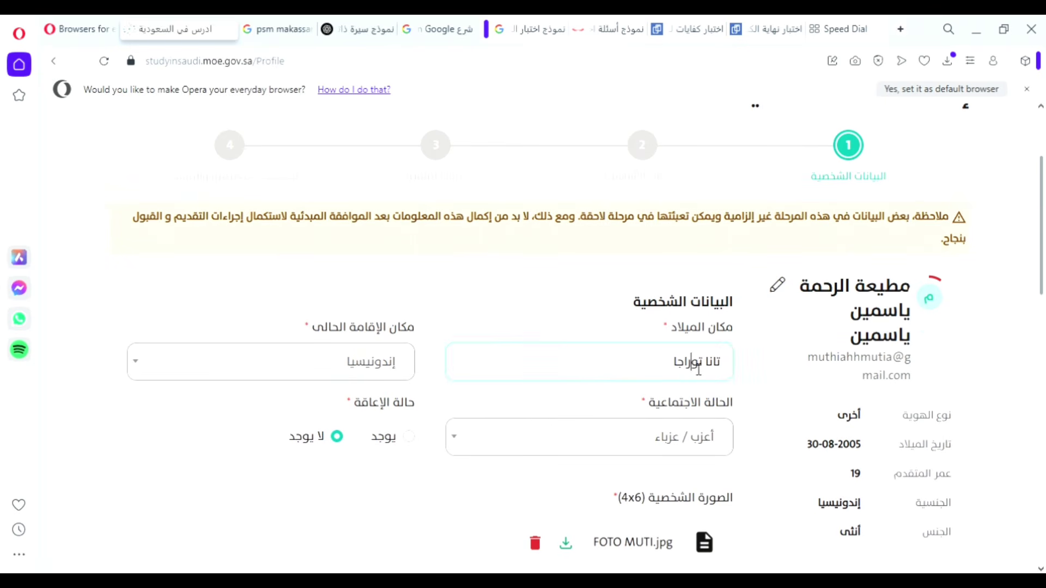
{"action": "left_click_drag", "start_coordinate": [700, 374], "coordinate": [725, 373]}
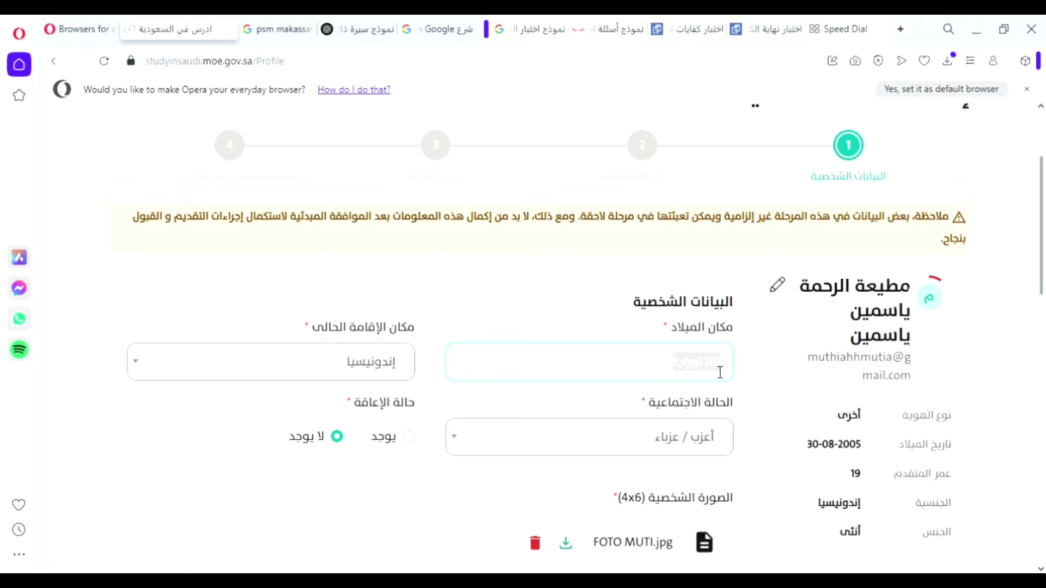
{"action": "left_click", "coordinate": [684, 369]}
{"action": "left_click_drag", "start_coordinate": [677, 370], "coordinate": [729, 370]}
{"action": "left_click", "coordinate": [706, 371]}
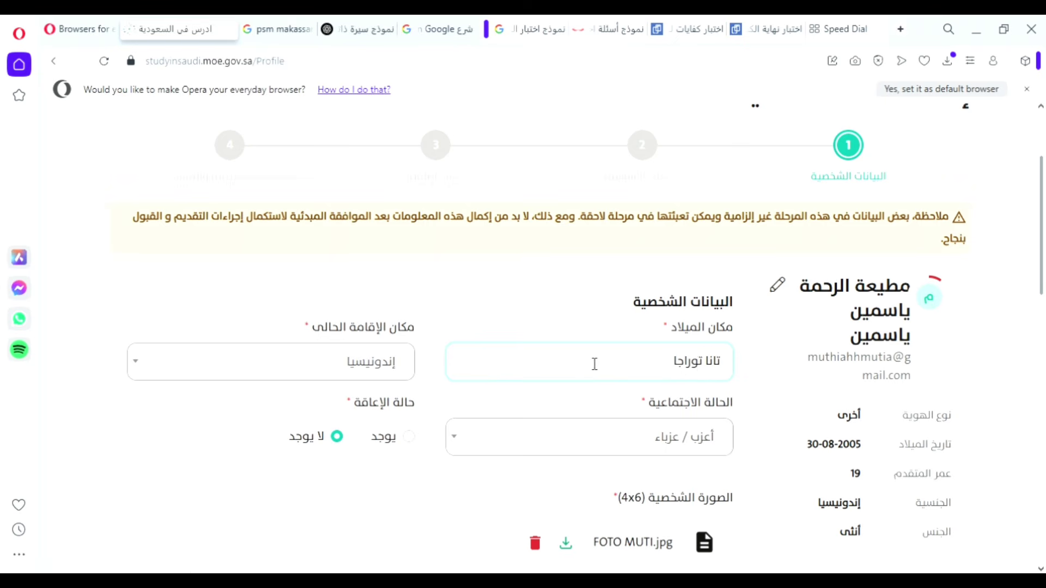
Keep residence as إندونيسيا and marital status as أعزب / عزباء.
{"action": "scroll", "coordinate": [570, 350], "scroll_direction": "down", "scroll_amount": 2}
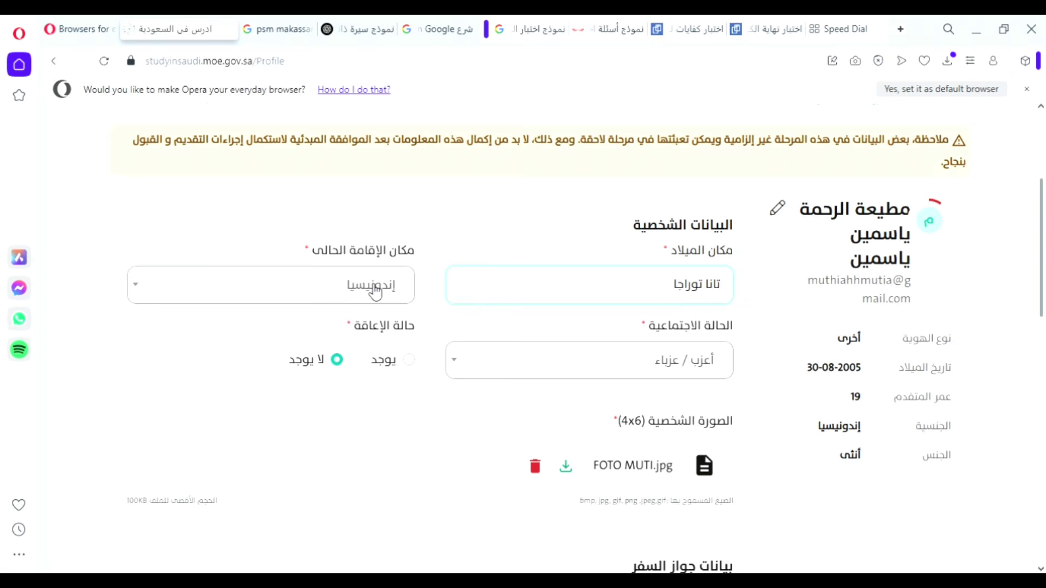
{"action": "left_click", "coordinate": [390, 292]}
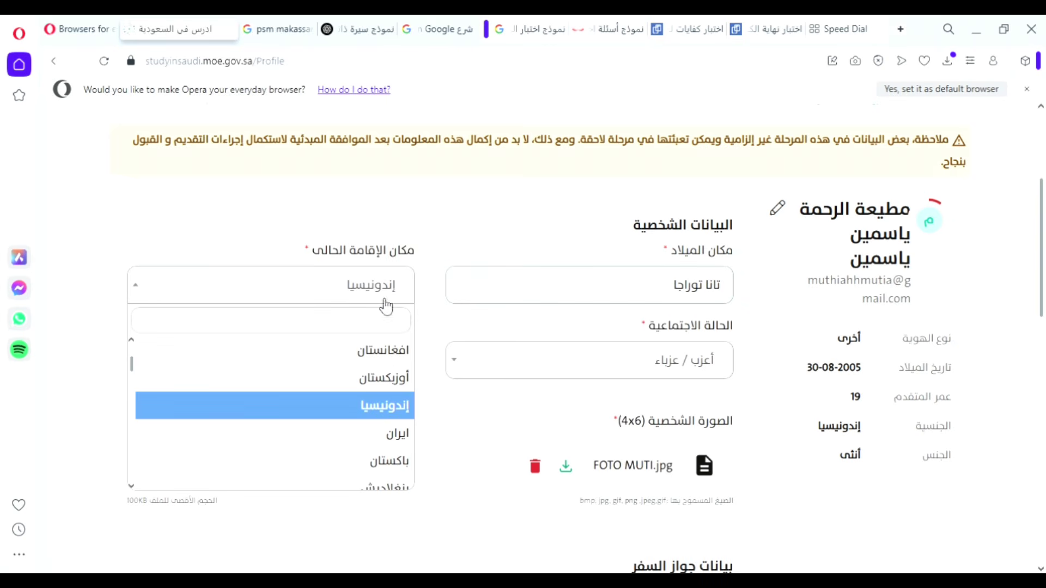
{"action": "left_click", "coordinate": [379, 417]}
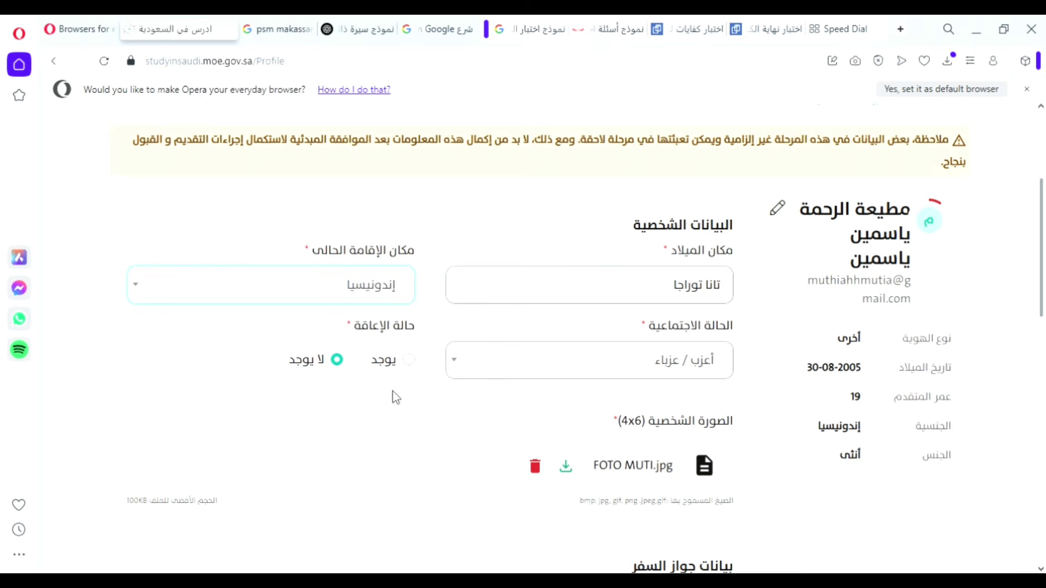
{"action": "left_click", "coordinate": [617, 374]}
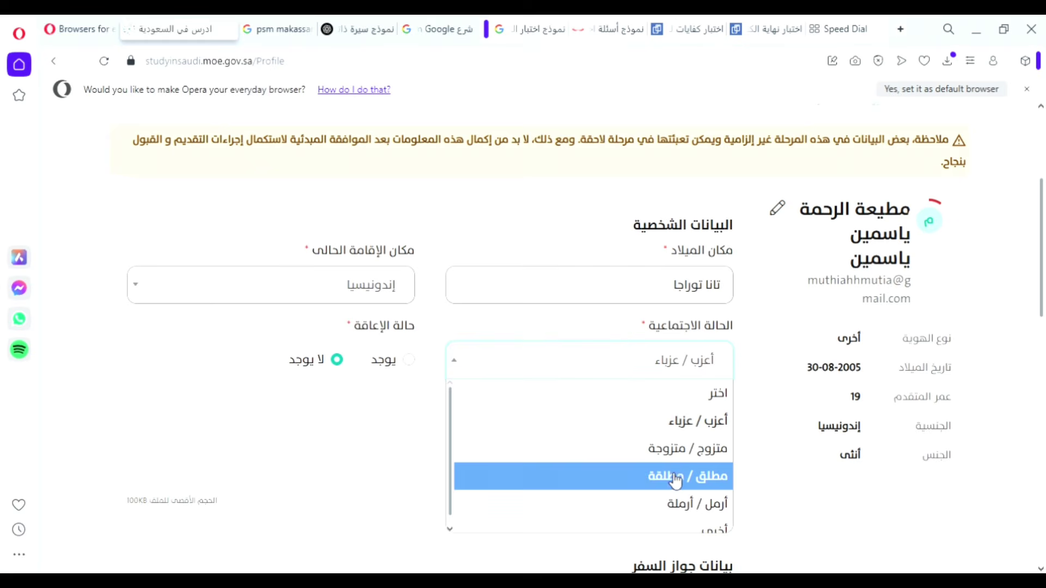
{"action": "left_click", "coordinate": [677, 420]}
Set حالة الإعاقة to لا يوجد so no disability type is required.
{"action": "scroll", "coordinate": [376, 318], "scroll_direction": "down", "scroll_amount": 2}
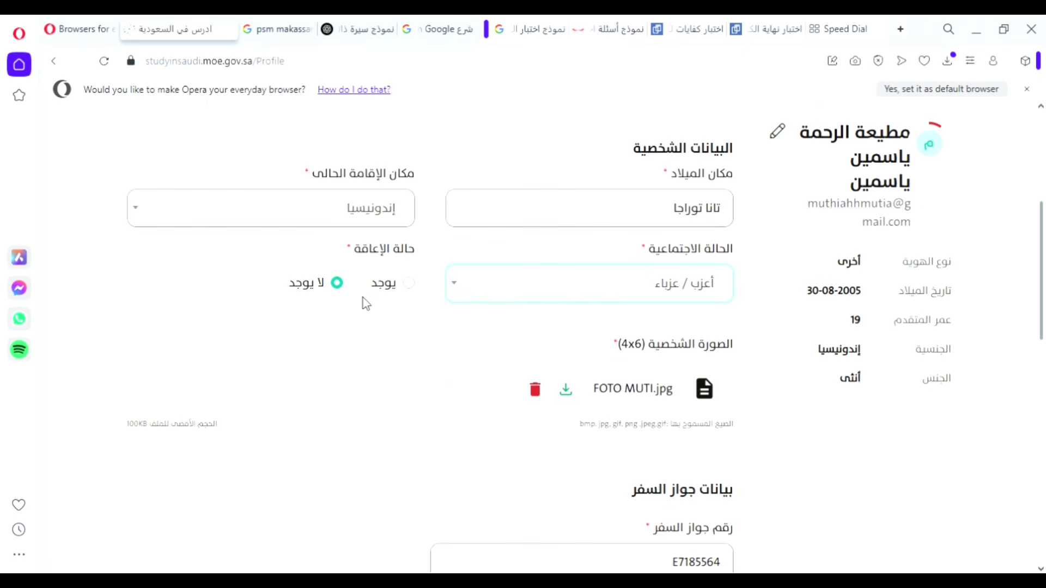
{"action": "left_click", "coordinate": [410, 283]}
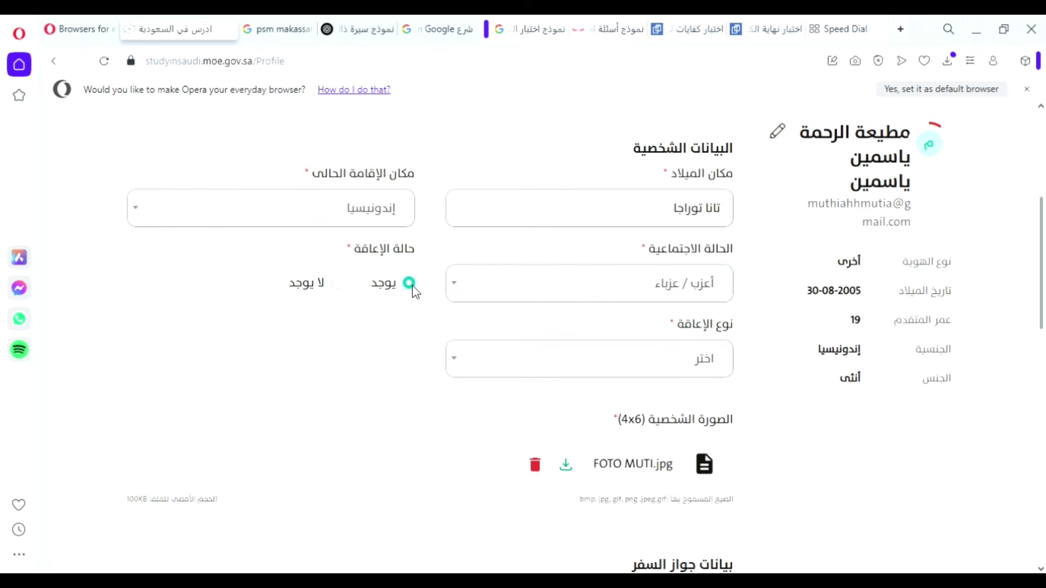
{"action": "left_click", "coordinate": [719, 369]}
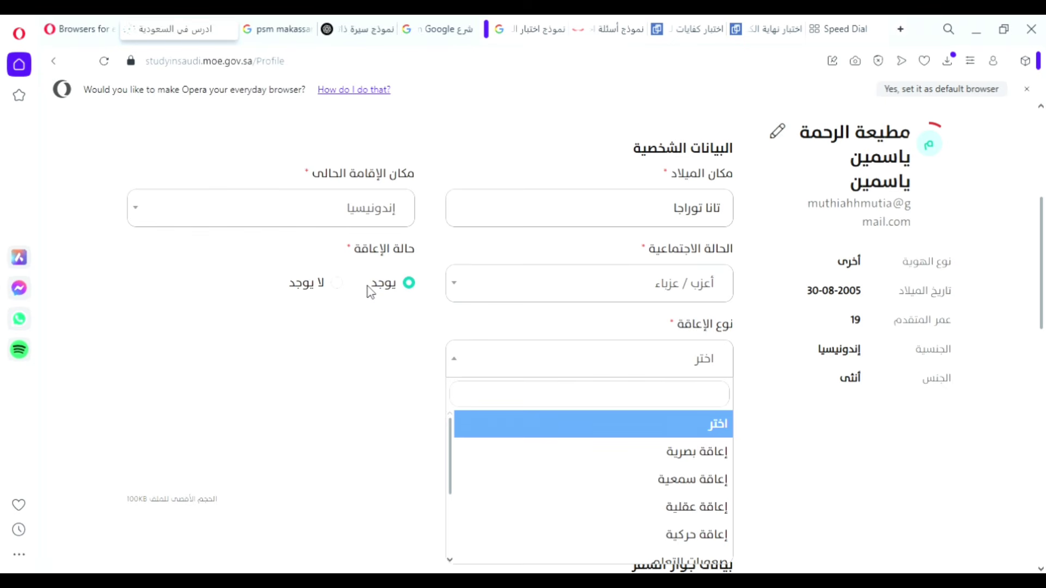
{"action": "left_click", "coordinate": [333, 292]}
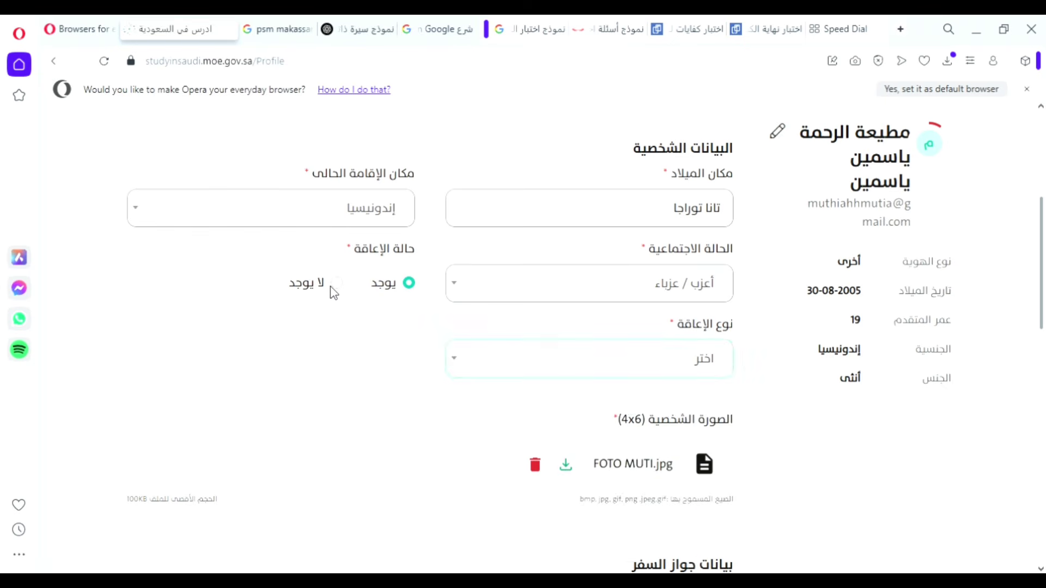
{"action": "left_click", "coordinate": [336, 284]}
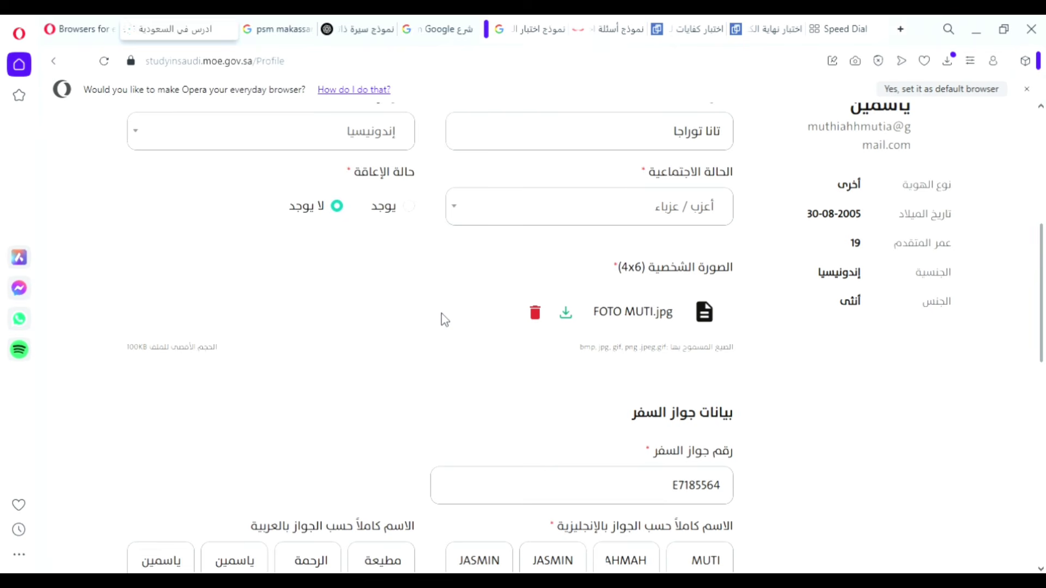
Scroll down to the passport section and inspect the passport number.
{"action": "scroll", "coordinate": [687, 283], "scroll_direction": "down", "scroll_amount": 1}
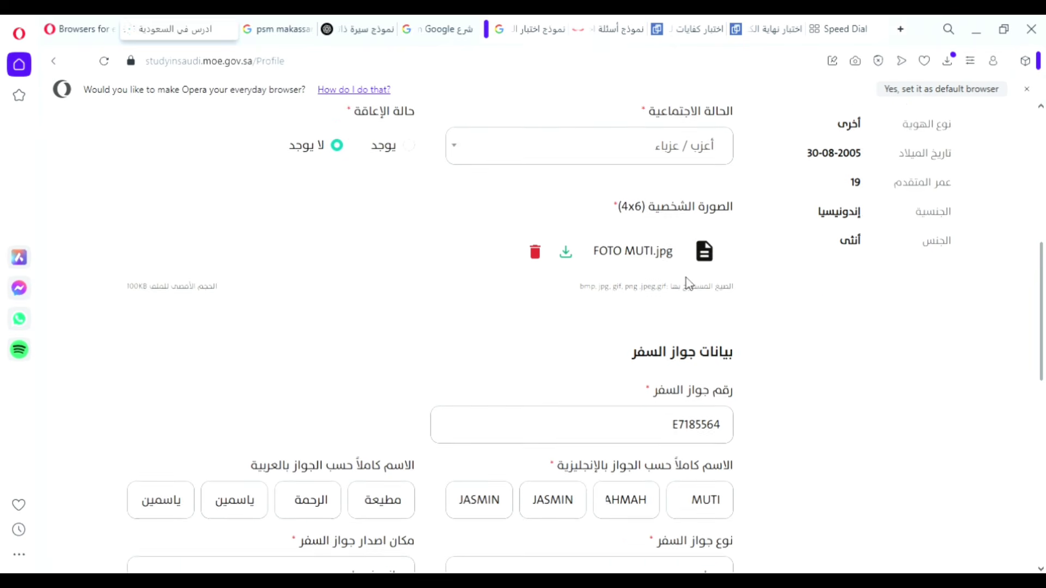
{"action": "left_click_drag", "start_coordinate": [619, 192], "coordinate": [645, 201]}
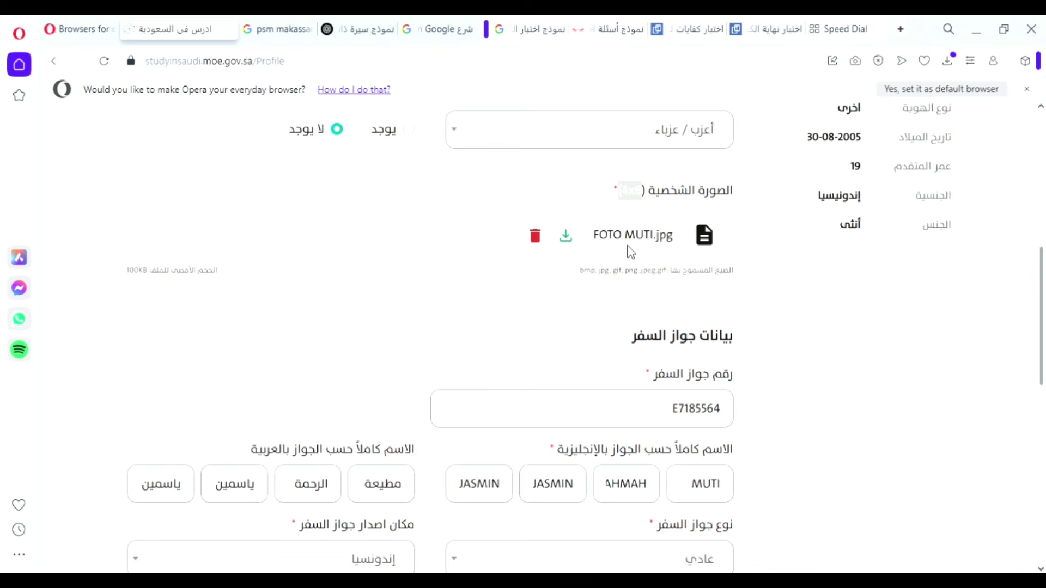
{"action": "left_click", "coordinate": [566, 297]}
{"action": "scroll", "coordinate": [586, 261], "scroll_direction": "down", "scroll_amount": 3}
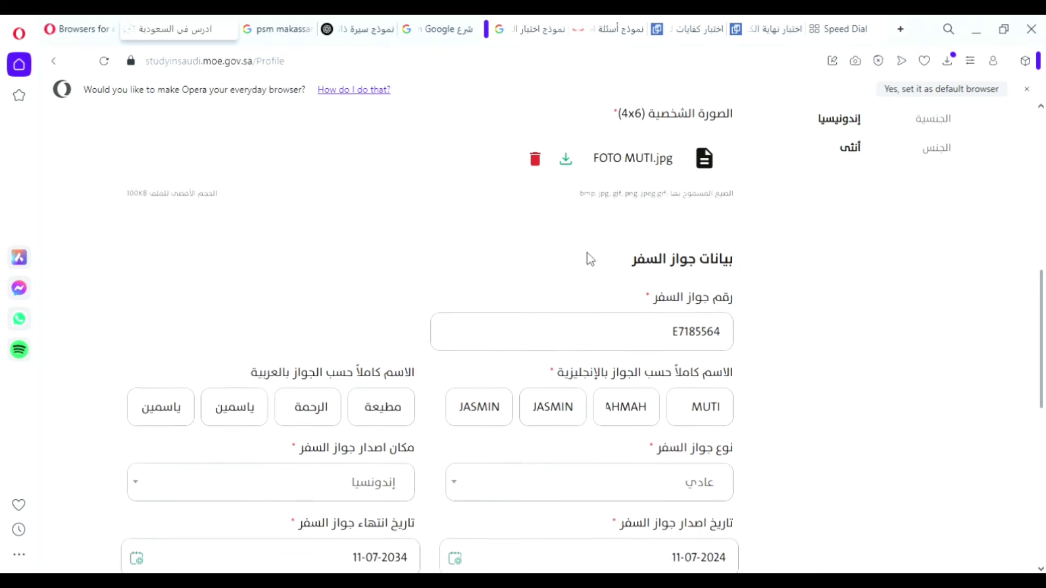
{"action": "left_click_drag", "start_coordinate": [674, 259], "coordinate": [703, 265]}
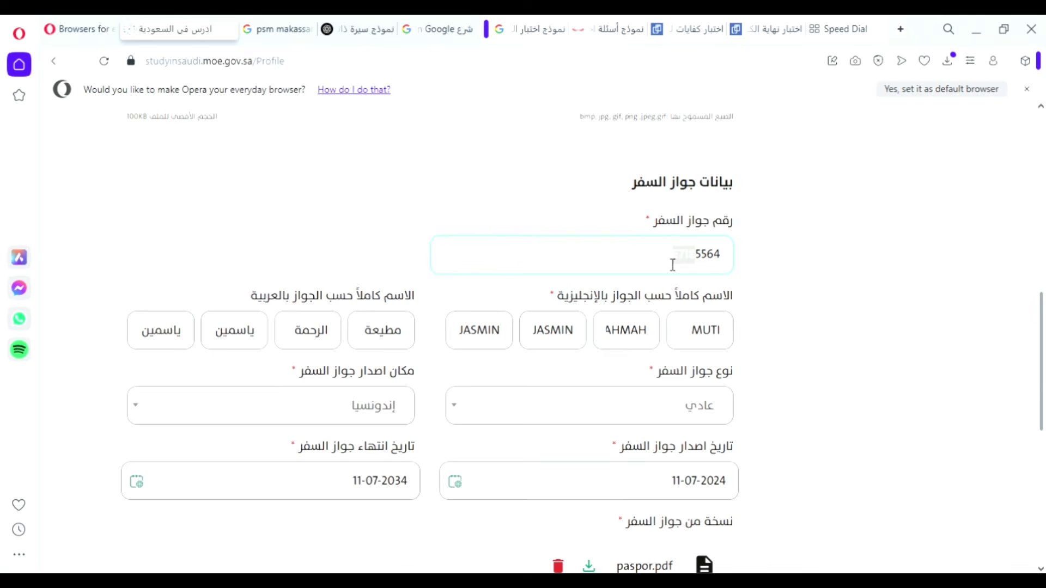
{"action": "scroll", "coordinate": [673, 267], "scroll_direction": "down", "scroll_amount": 2}
Delete the duplicated last English and last Arabic passport-name parts.
{"action": "left_click", "coordinate": [706, 264]}
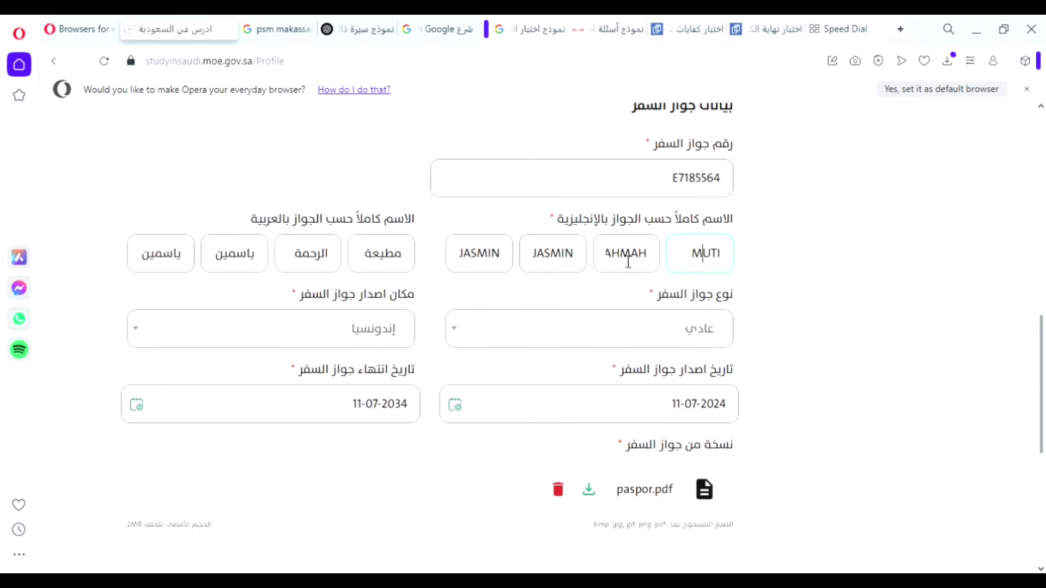
{"action": "left_click", "coordinate": [567, 256]}
{"action": "left_click_drag", "start_coordinate": [506, 263], "coordinate": [443, 268]}
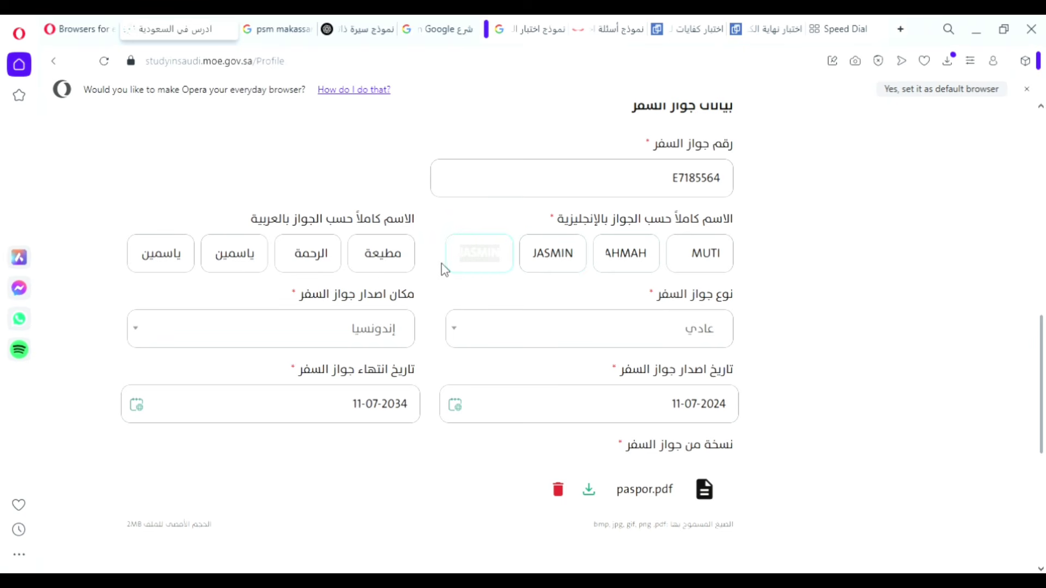
{"action": "key", "text": "BackSpace"}
{"action": "left_click_drag", "start_coordinate": [191, 262], "coordinate": [138, 266]}
{"action": "key", "text": "BackSpace"}
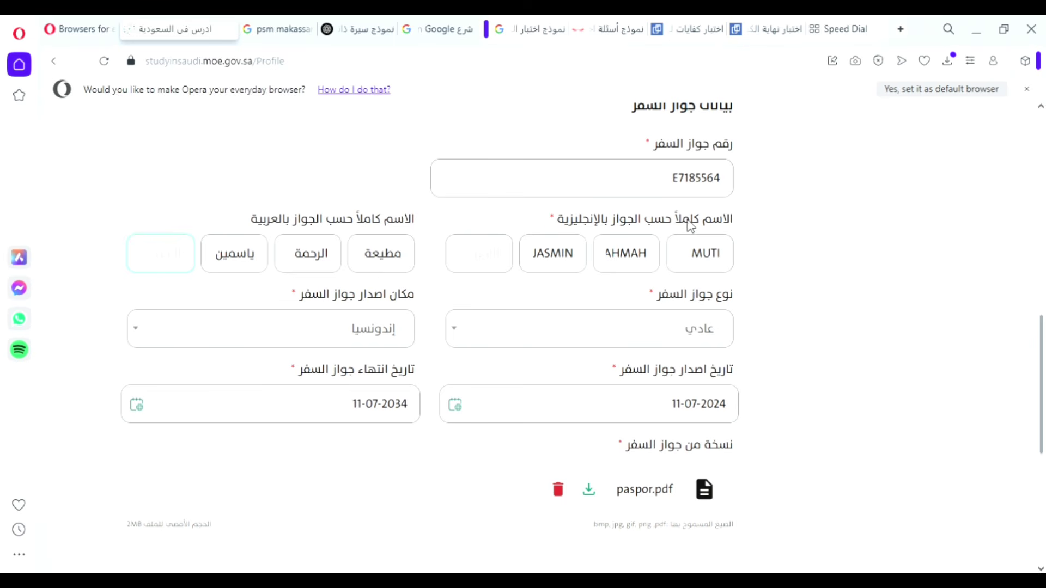
{"action": "left_click_drag", "start_coordinate": [688, 220], "coordinate": [685, 218]}
{"action": "left_click", "coordinate": [665, 224]}
Keep passport type عادي and issuing place إندونيسيا.
{"action": "scroll", "coordinate": [670, 326], "scroll_direction": "down", "scroll_amount": 2}
{"action": "left_click", "coordinate": [656, 258]}
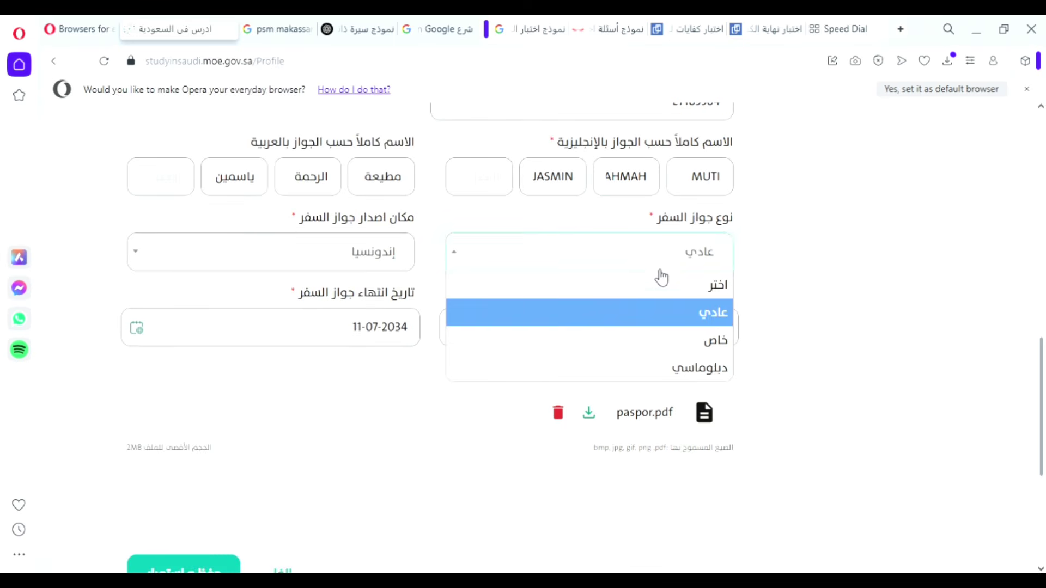
{"action": "left_click", "coordinate": [676, 316]}
{"action": "left_click", "coordinate": [403, 266]}
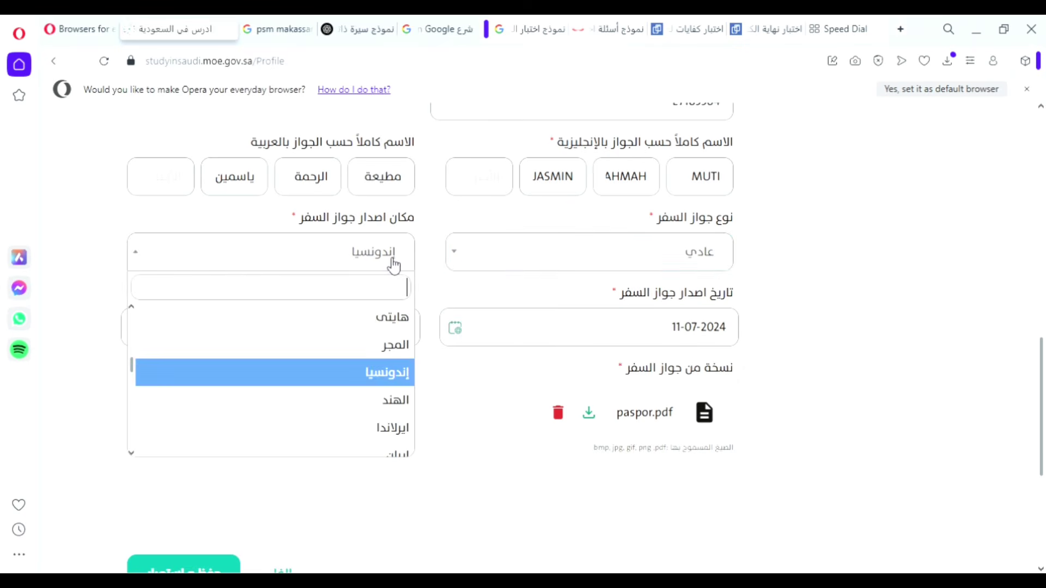
{"action": "left_click", "coordinate": [374, 372]}
{"action": "scroll", "coordinate": [649, 324], "scroll_direction": "down", "scroll_amount": 2}
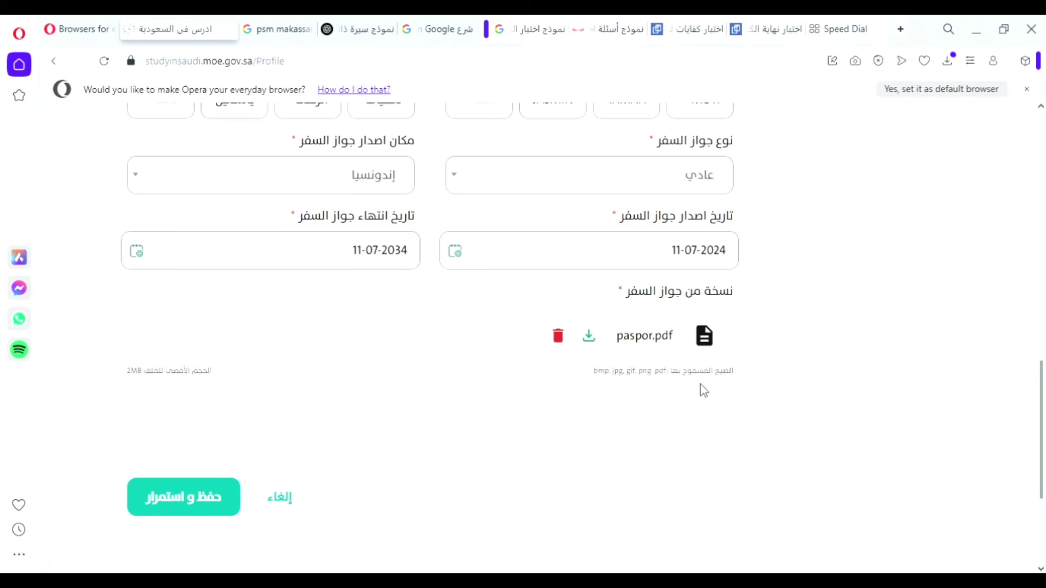
Keep the passport issue date 11-07-2024 and submit the personal data form.
{"action": "left_click_drag", "start_coordinate": [734, 380], "coordinate": [664, 380]}
{"action": "left_click", "coordinate": [620, 382]}
{"action": "left_click", "coordinate": [462, 256]}
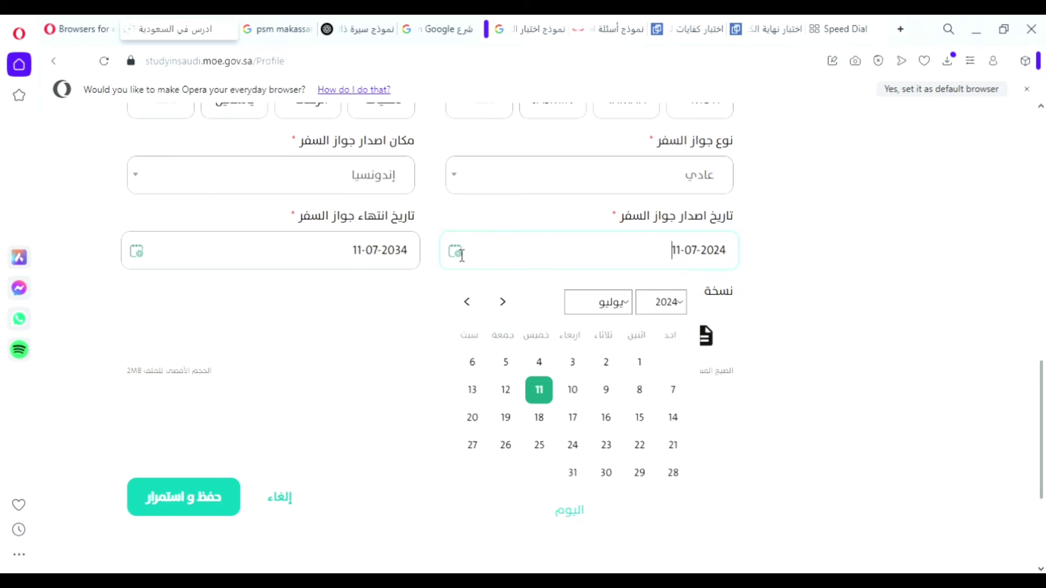
{"action": "left_click", "coordinate": [541, 389]}
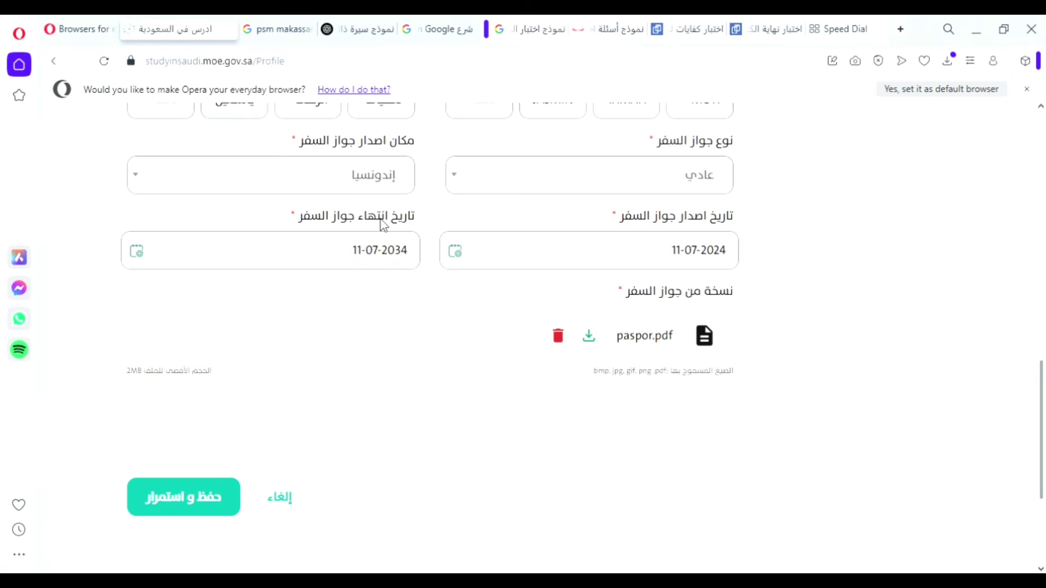
{"action": "left_click_drag", "start_coordinate": [388, 221], "coordinate": [324, 218]}
{"action": "left_click_drag", "start_coordinate": [684, 230], "coordinate": [638, 225]}
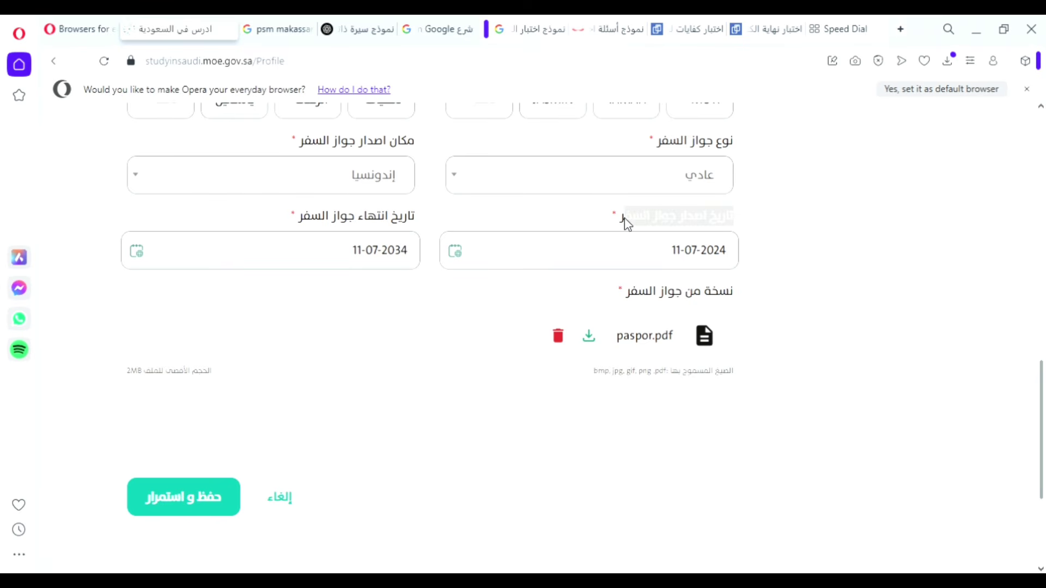
{"action": "left_click", "coordinate": [549, 225]}
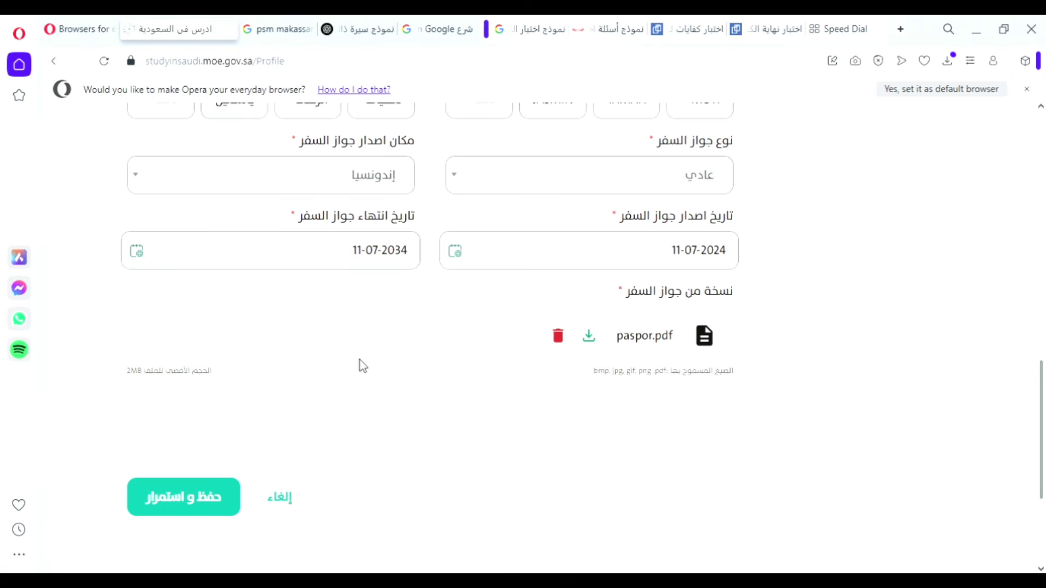
{"action": "left_click", "coordinate": [191, 495]}
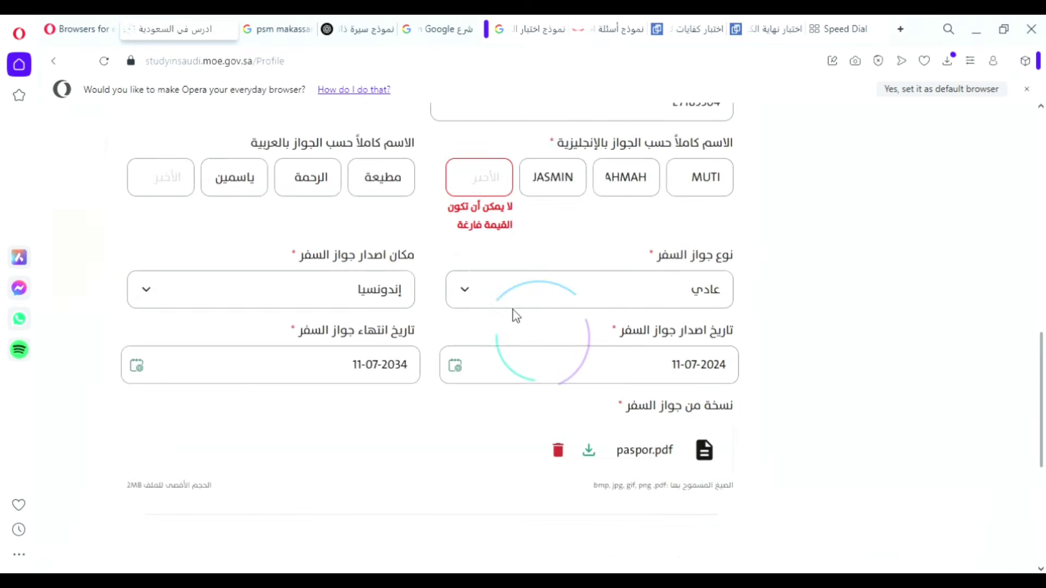
Paste the copied name into the empty last English and Arabic name parts, then save and continue.
{"action": "scroll", "coordinate": [515, 336], "scroll_direction": "down", "scroll_amount": 9}
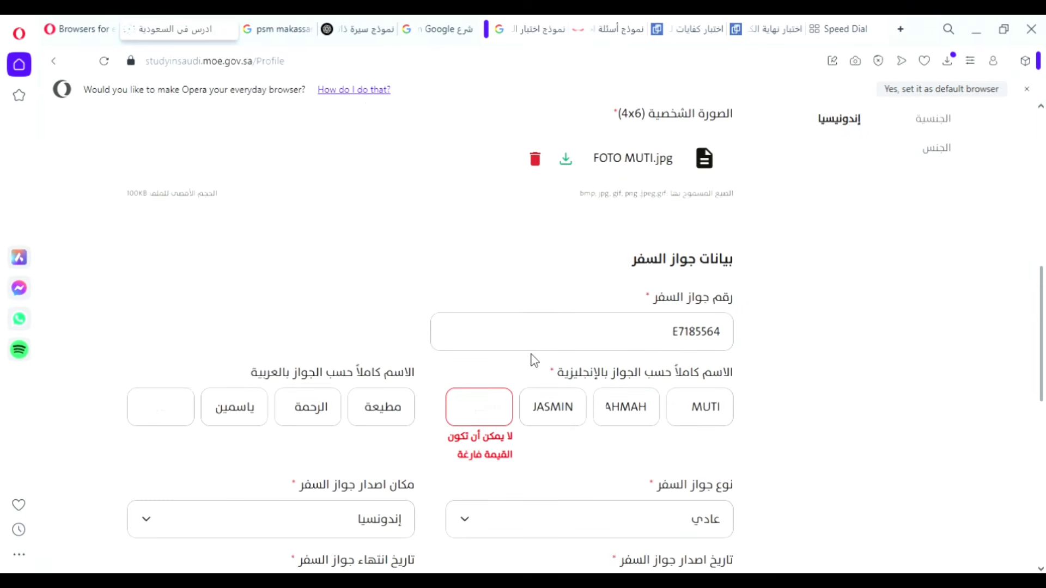
{"action": "scroll", "coordinate": [533, 359], "scroll_direction": "down", "scroll_amount": 2}
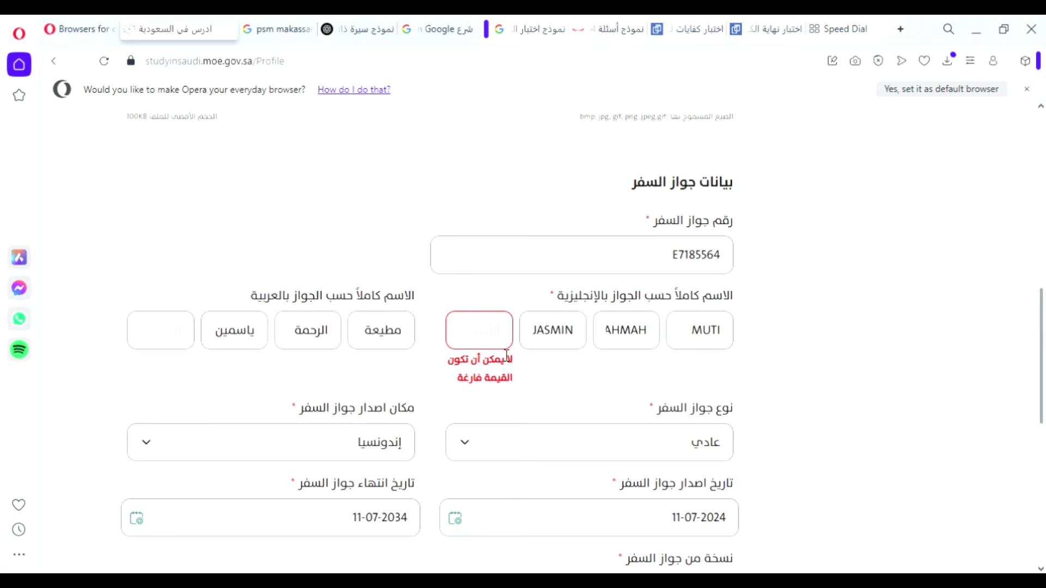
{"action": "left_click", "coordinate": [569, 342]}
{"action": "left_click_drag", "start_coordinate": [544, 339], "coordinate": [583, 347]}
{"action": "key", "text": "ctrl+c"}
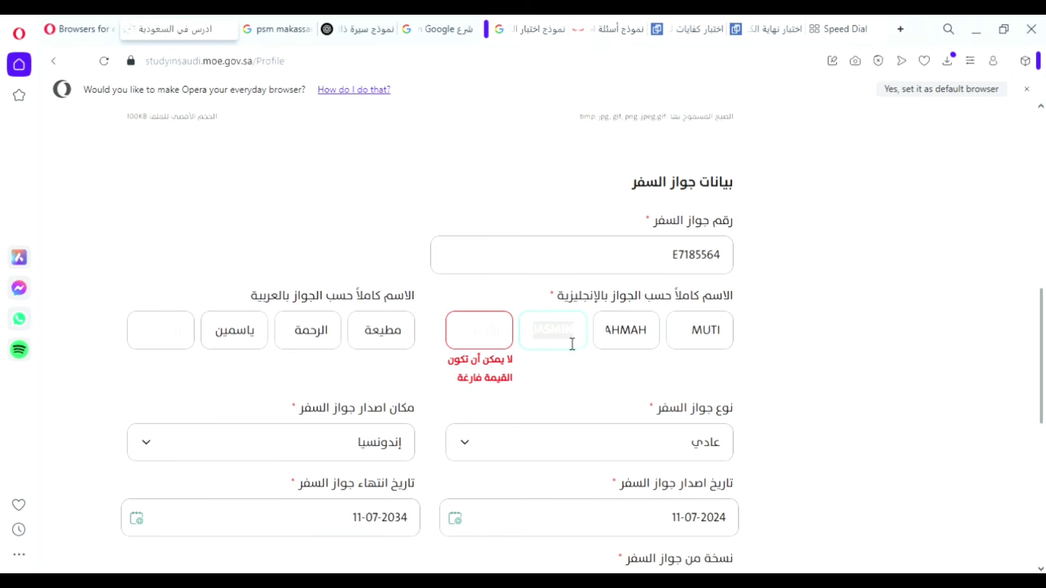
{"action": "left_click", "coordinate": [496, 339]}
{"action": "key", "text": "ctrl+v"}
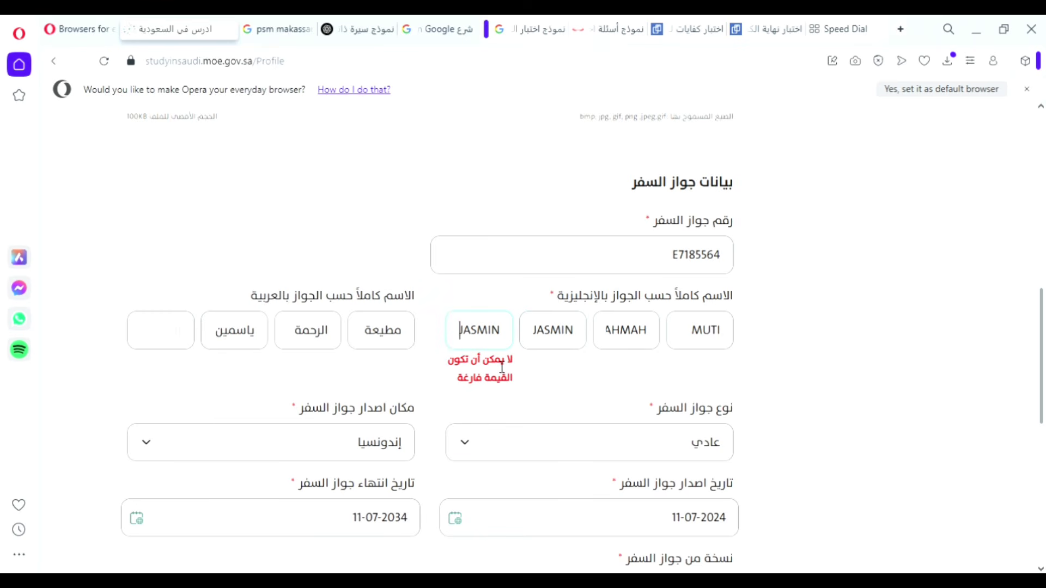
{"action": "left_click_drag", "start_coordinate": [223, 346], "coordinate": [261, 350]}
{"action": "key", "text": "ctrl+c"}
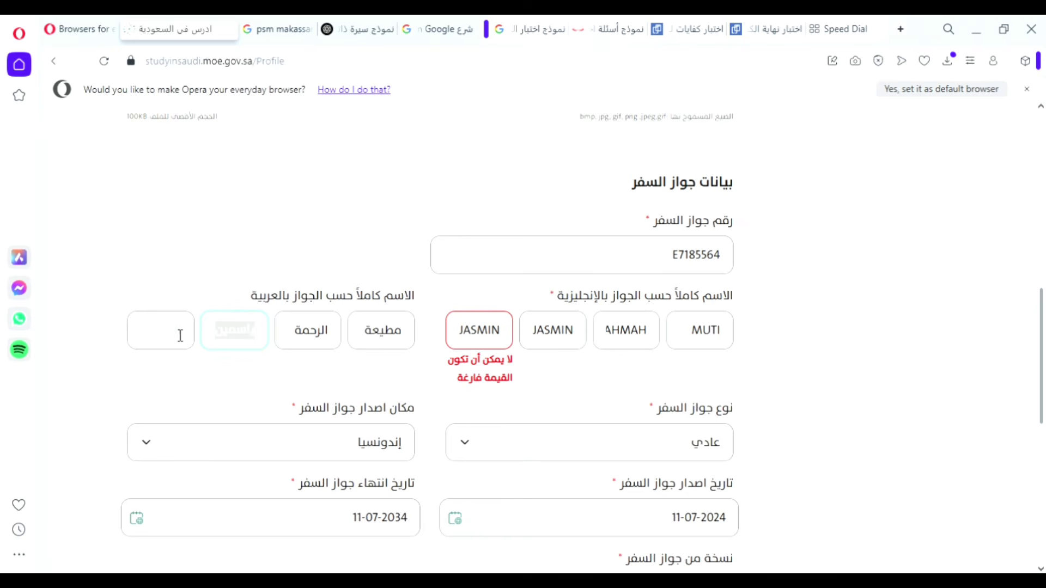
{"action": "left_click", "coordinate": [180, 332]}
{"action": "key", "text": "ctrl+v"}
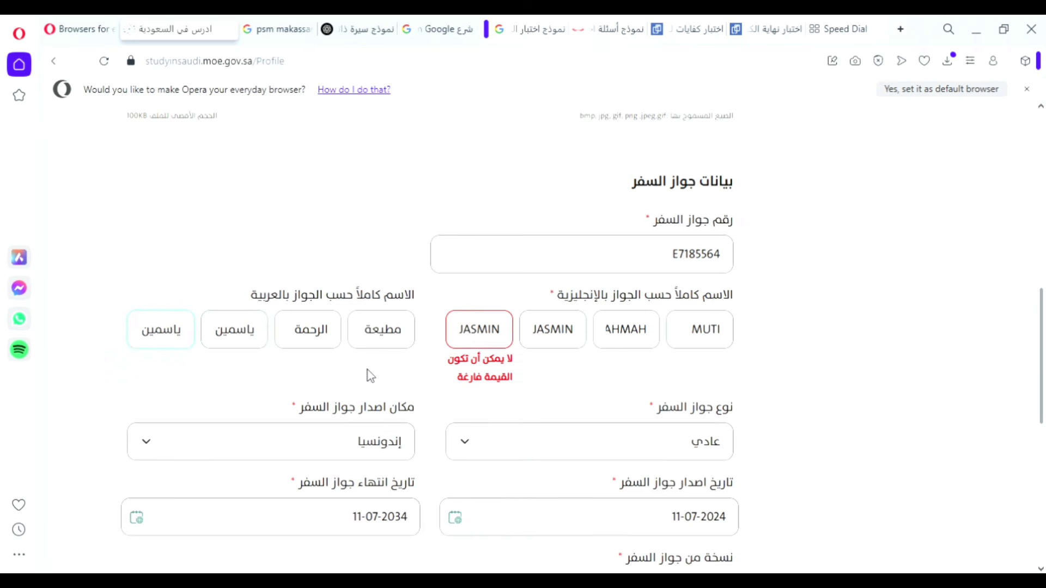
{"action": "scroll", "coordinate": [366, 374], "scroll_direction": "down", "scroll_amount": 6}
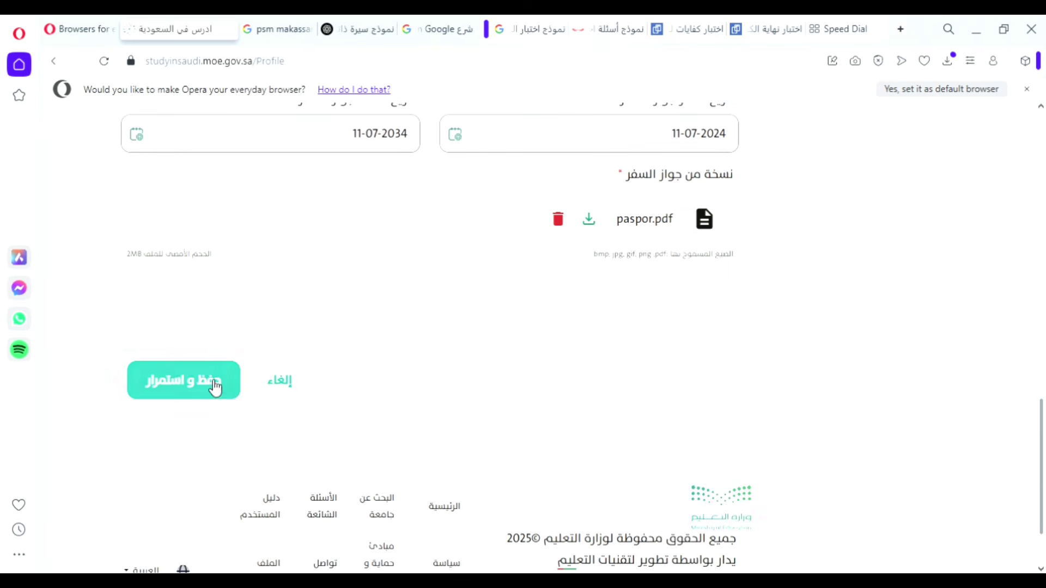
{"action": "left_click", "coordinate": [211, 384]}
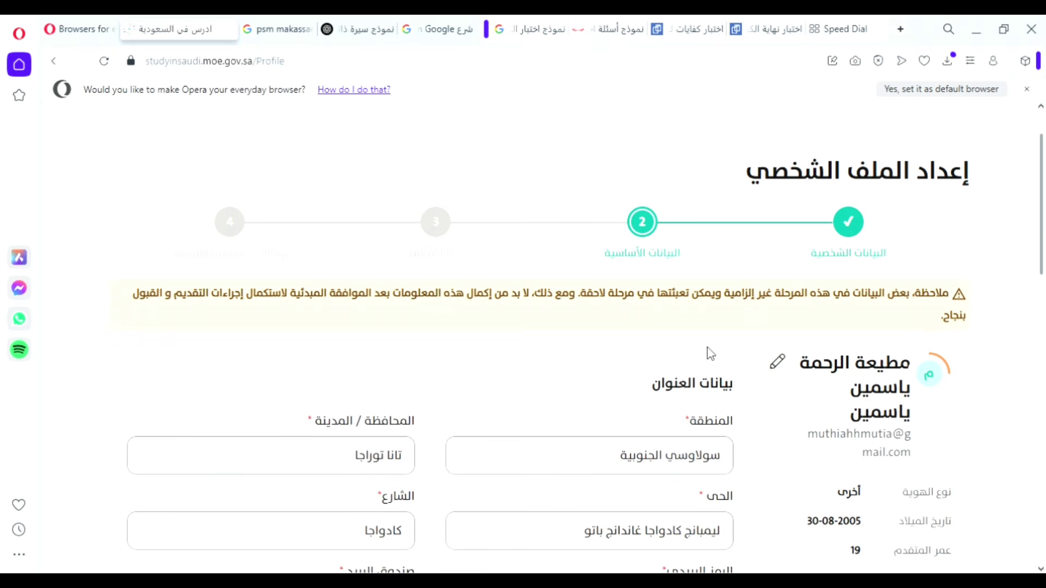
{"action": "scroll", "coordinate": [708, 403], "scroll_direction": "down", "scroll_amount": 1}
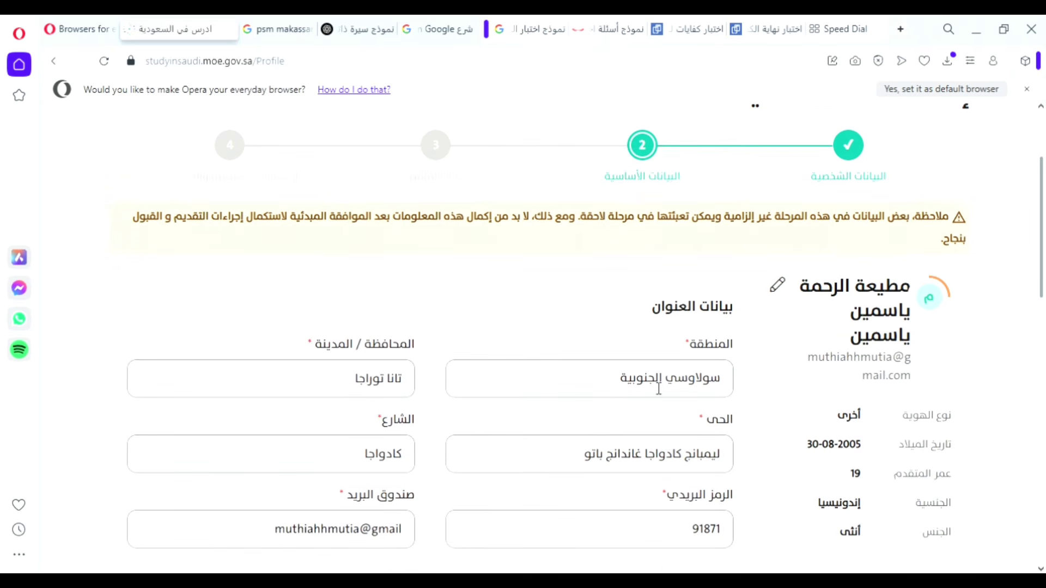
{"action": "scroll", "coordinate": [643, 393], "scroll_direction": "down", "scroll_amount": 1}
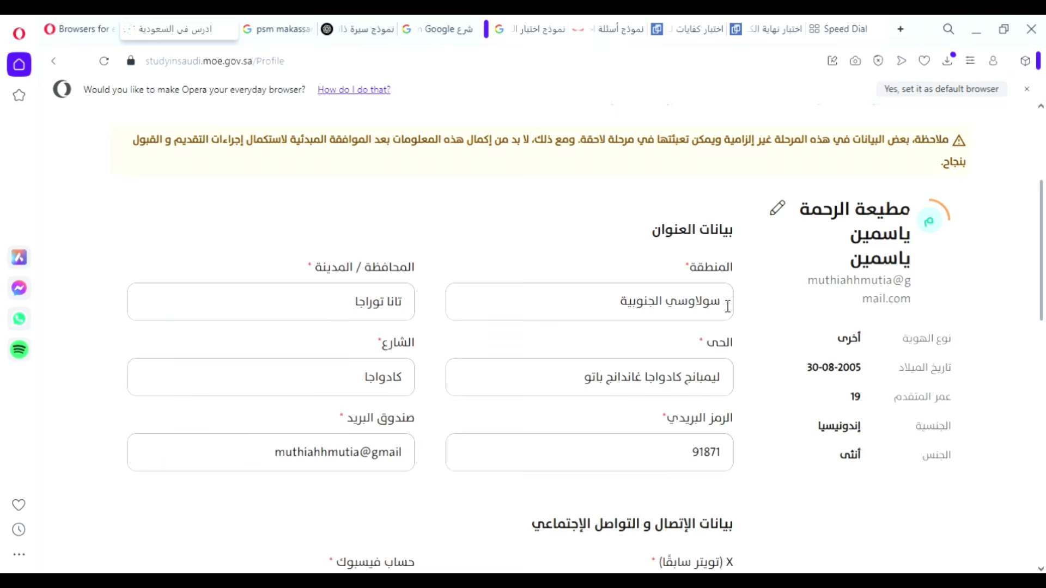
{"action": "left_click_drag", "start_coordinate": [727, 307], "coordinate": [618, 316]}
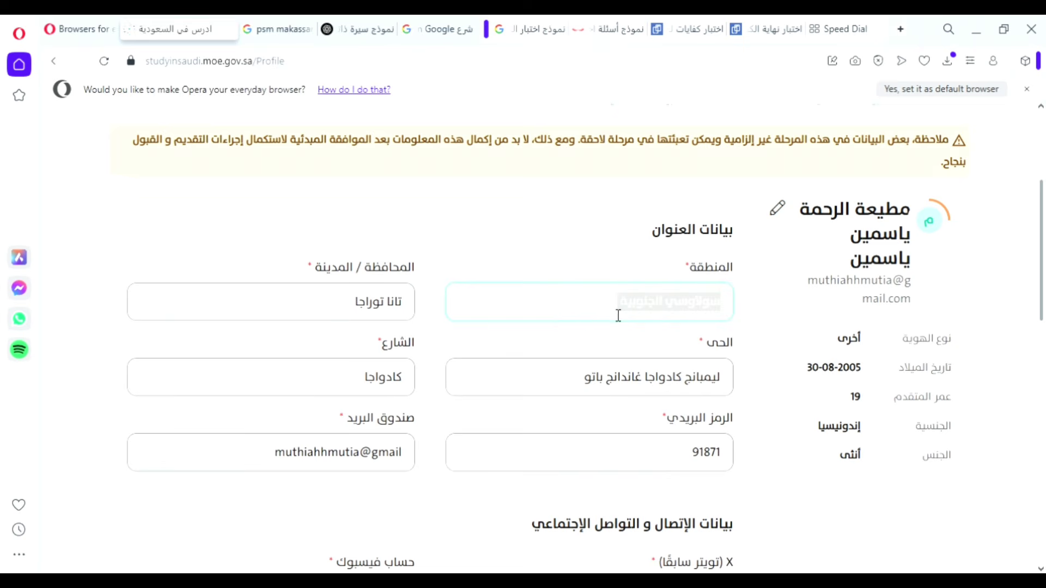
{"action": "left_click", "coordinate": [406, 314]}
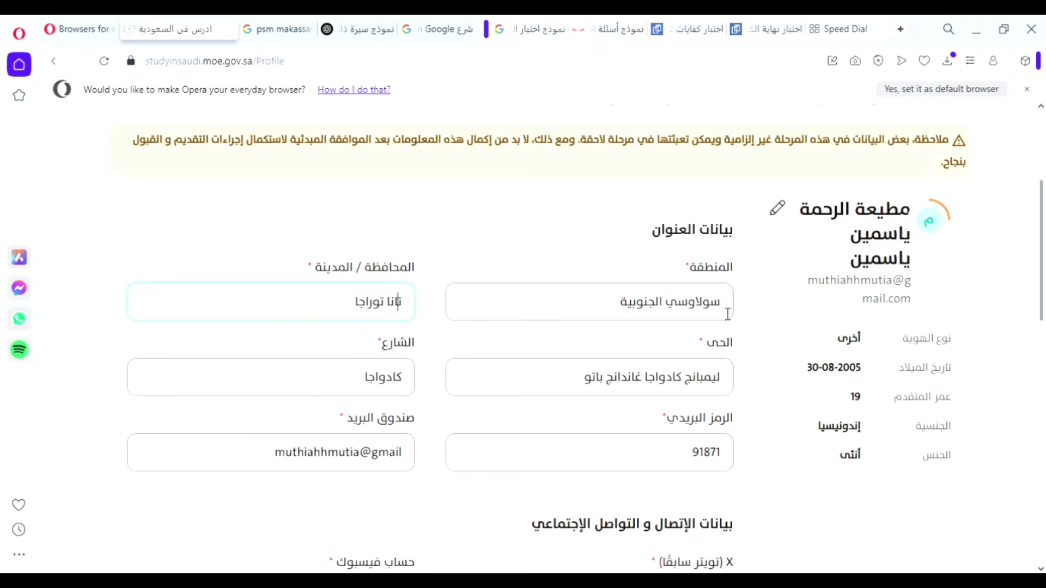
{"action": "left_click_drag", "start_coordinate": [727, 315], "coordinate": [613, 314]}
{"action": "left_click", "coordinate": [393, 311]}
{"action": "left_click_drag", "start_coordinate": [412, 311], "coordinate": [369, 308]}
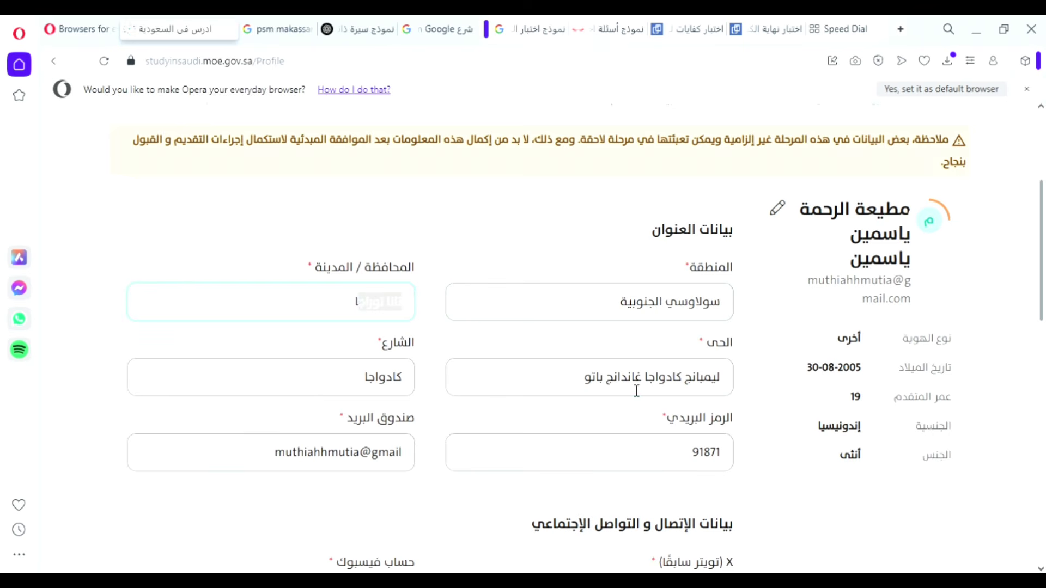
{"action": "left_click", "coordinate": [636, 390]}
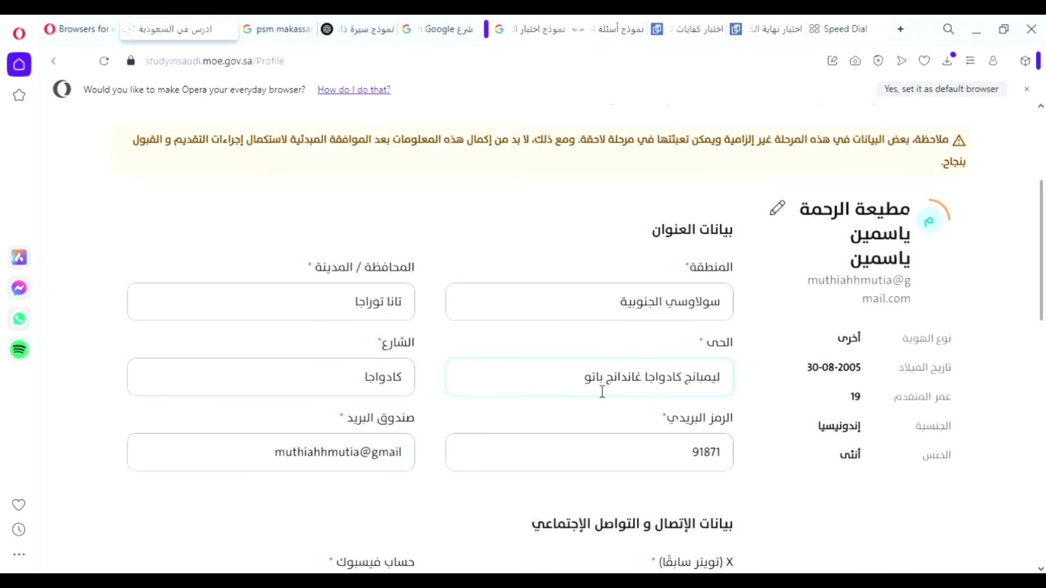
{"action": "left_click", "coordinate": [682, 373]}
{"action": "left_click_drag", "start_coordinate": [582, 381], "coordinate": [470, 387]}
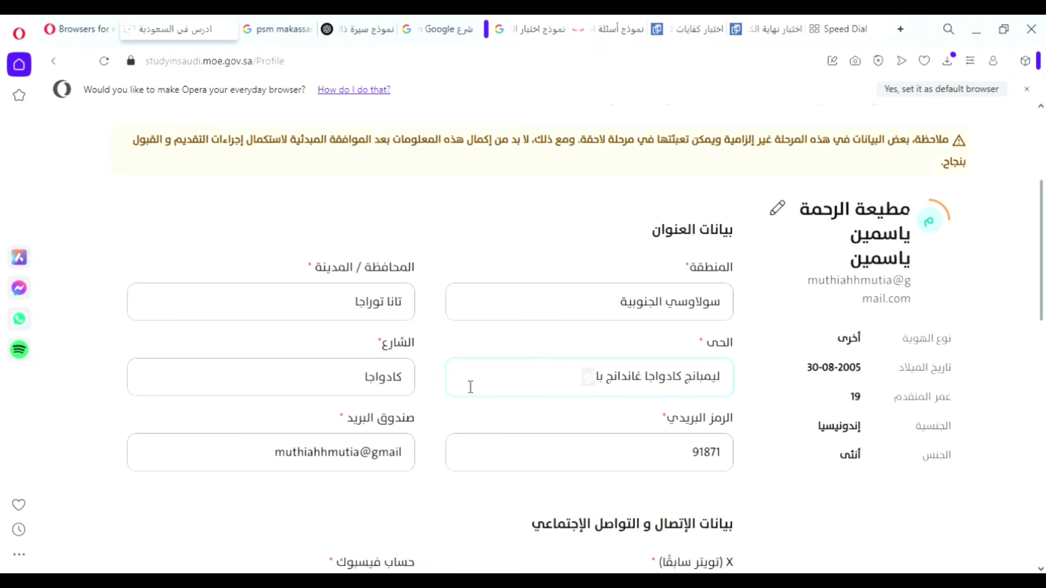
{"action": "left_click", "coordinate": [393, 393]}
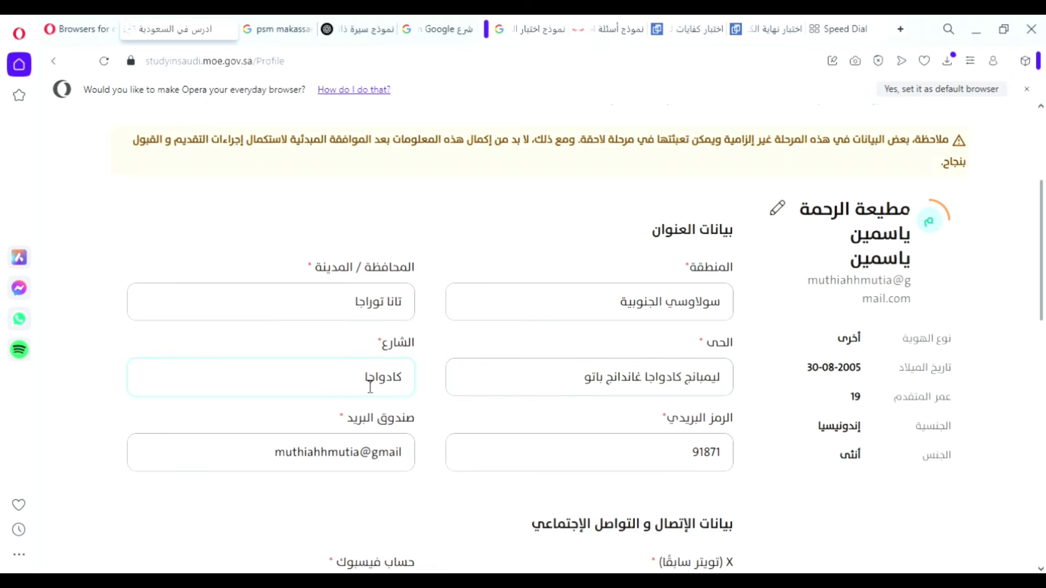
{"action": "left_click_drag", "start_coordinate": [370, 387], "coordinate": [408, 394]}
{"action": "left_click", "coordinate": [687, 454]}
{"action": "left_click_drag", "start_coordinate": [682, 450], "coordinate": [732, 461]}
{"action": "left_click", "coordinate": [685, 460]}
Replace the e-mail in the صندوق البريد field with the applicant's PO Box address.
{"action": "scroll", "coordinate": [685, 457], "scroll_direction": "down", "scroll_amount": 3}
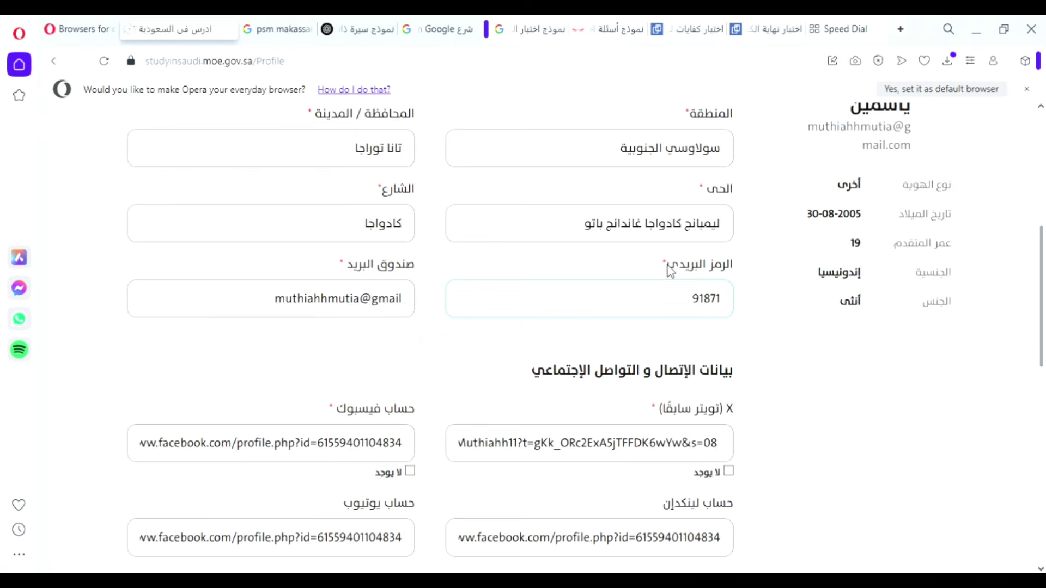
{"action": "left_click_drag", "start_coordinate": [665, 268], "coordinate": [739, 278]}
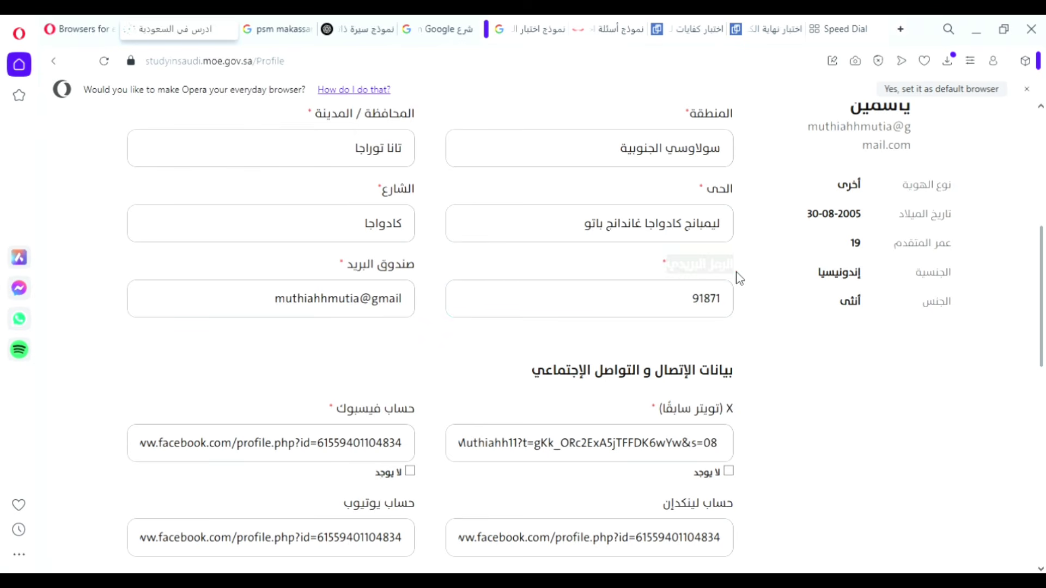
{"action": "left_click", "coordinate": [682, 310]}
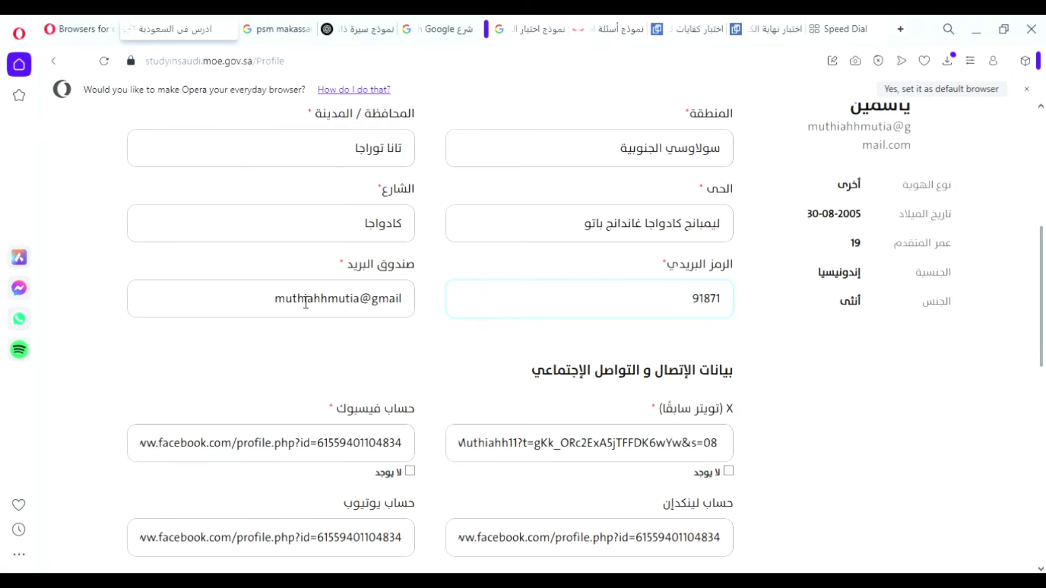
{"action": "left_click_drag", "start_coordinate": [287, 307], "coordinate": [413, 317]}
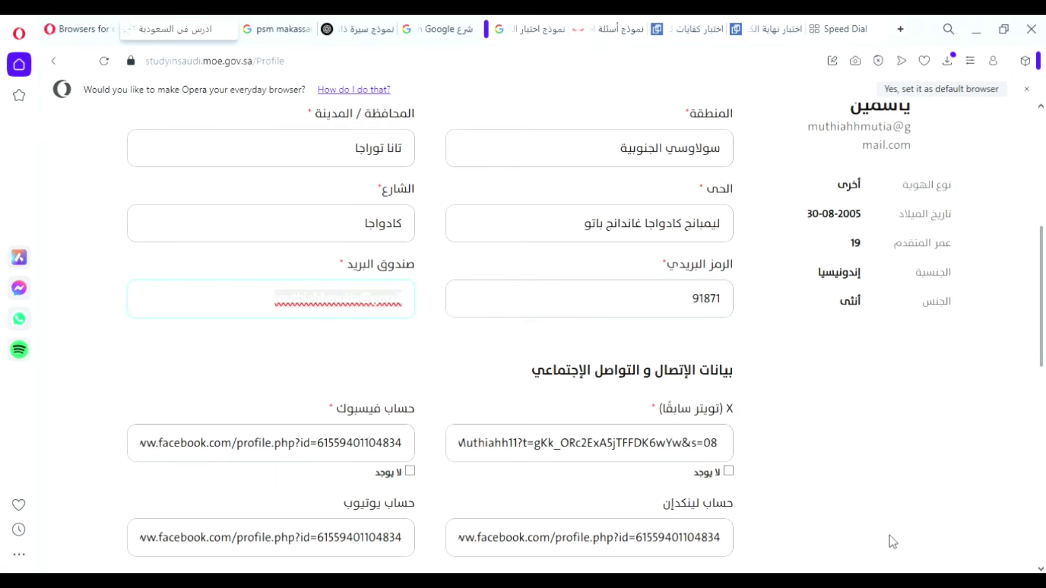
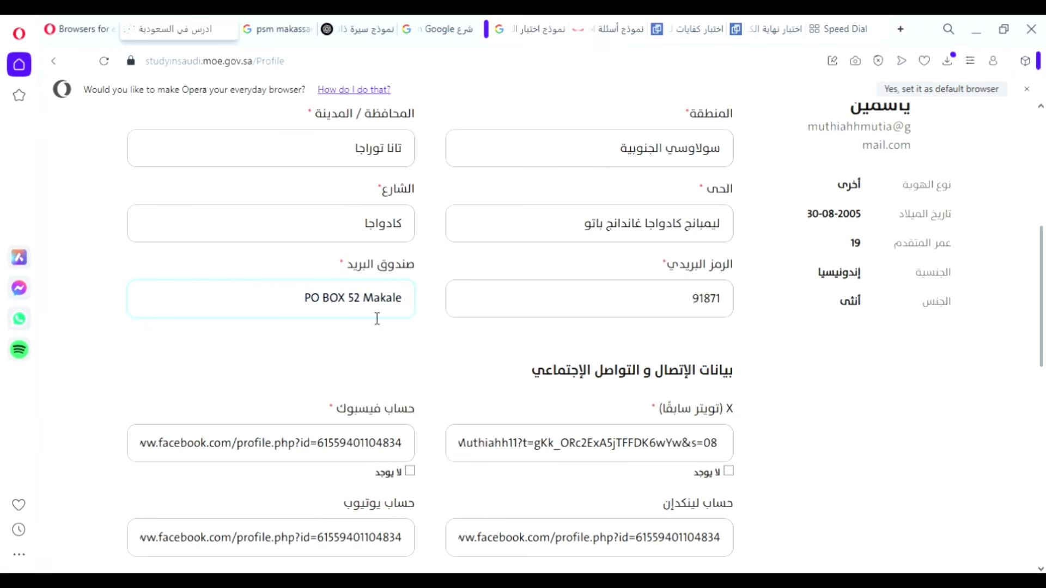
{"action": "scroll", "coordinate": [607, 338], "scroll_direction": "down", "scroll_amount": 1}
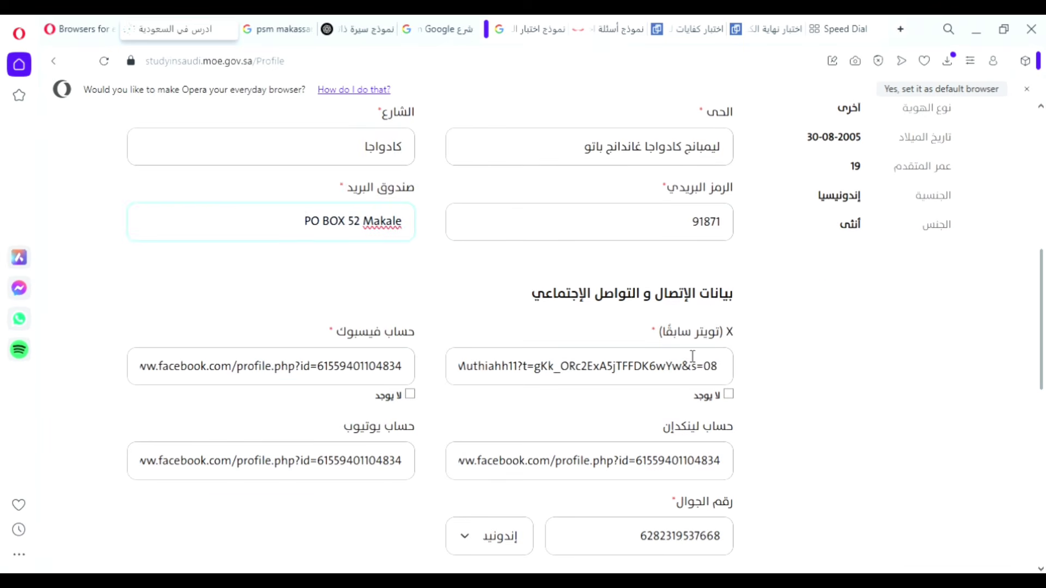
{"action": "left_click", "coordinate": [660, 335]}
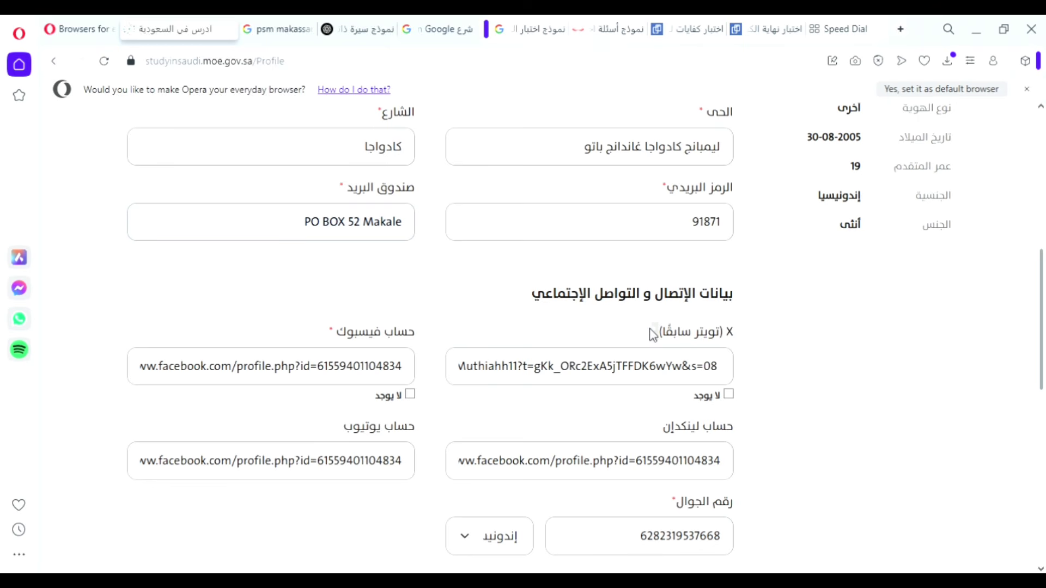
{"action": "scroll", "coordinate": [711, 340], "scroll_direction": "down", "scroll_amount": 1}
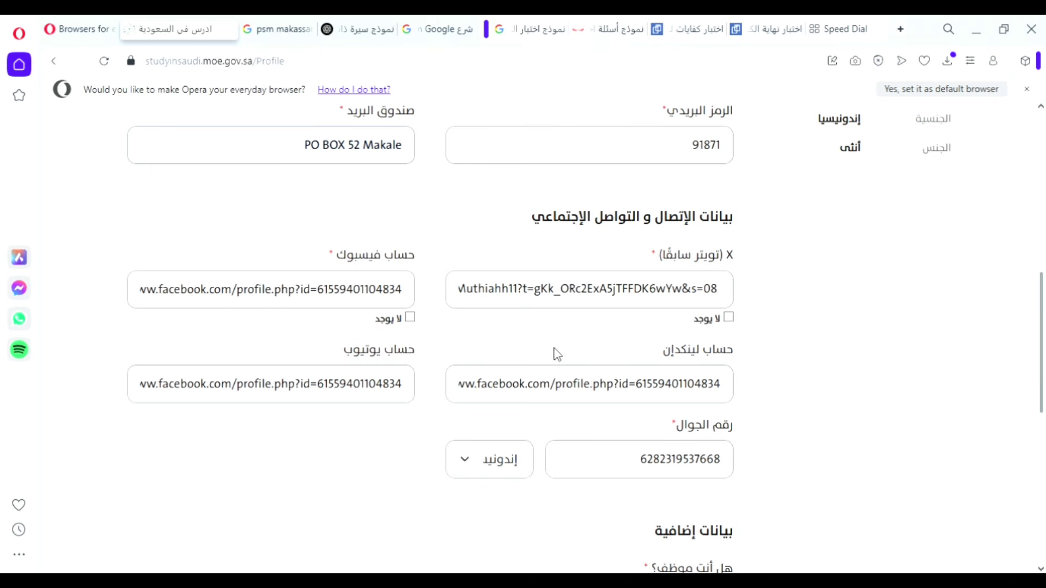
Review the Facebook and LinkedIn profile link fields.
{"action": "scroll", "coordinate": [557, 354], "scroll_direction": "down", "scroll_amount": 3}
{"action": "scroll", "coordinate": [490, 267], "scroll_direction": "up", "scroll_amount": 2}
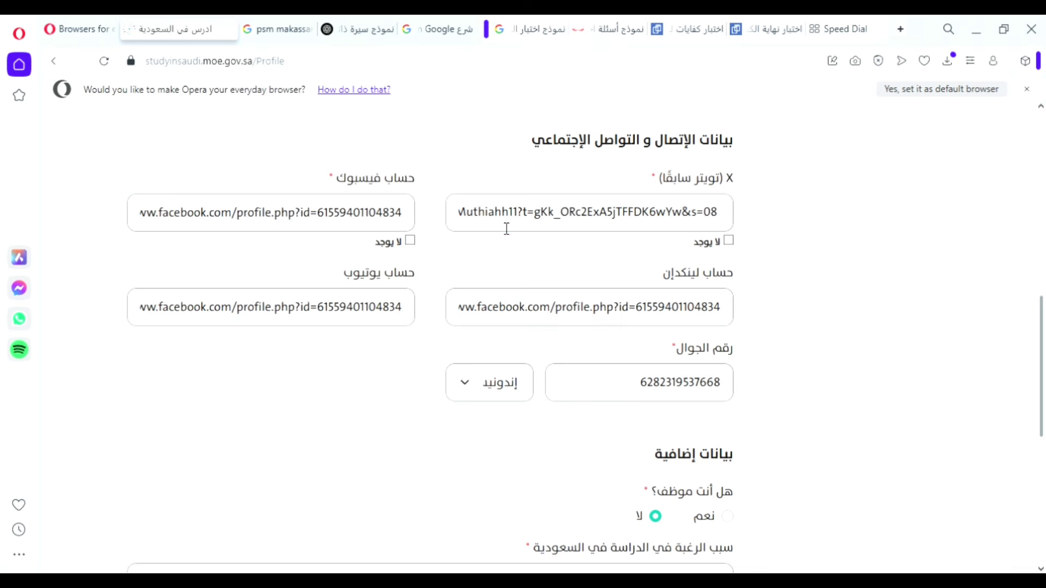
{"action": "left_click", "coordinate": [371, 221]}
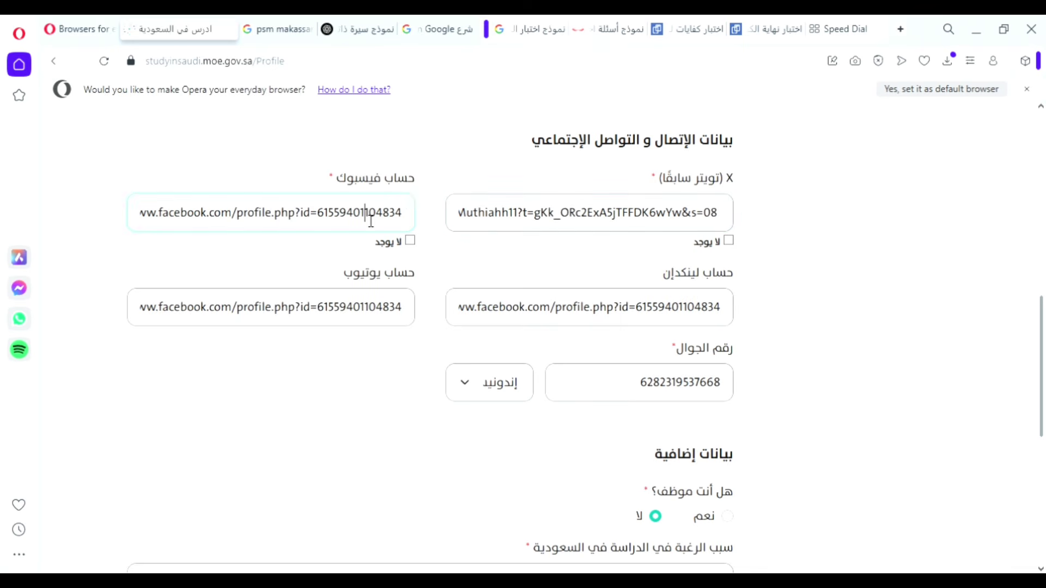
{"action": "left_click", "coordinate": [490, 222]}
{"action": "left_click", "coordinate": [356, 222]}
{"action": "left_click", "coordinate": [579, 317]}
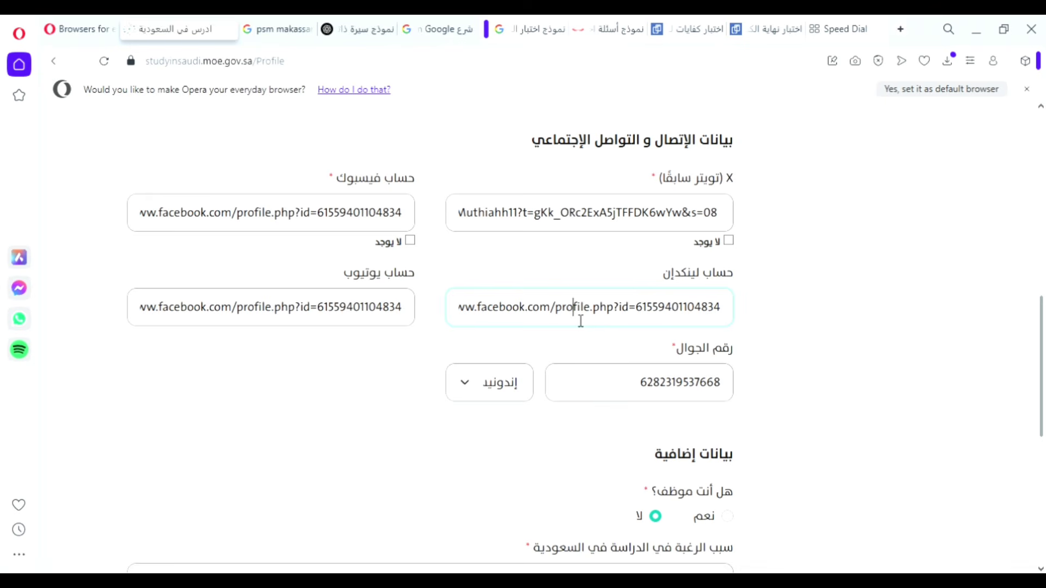
{"action": "scroll", "coordinate": [601, 319], "scroll_direction": "up", "scroll_amount": 1}
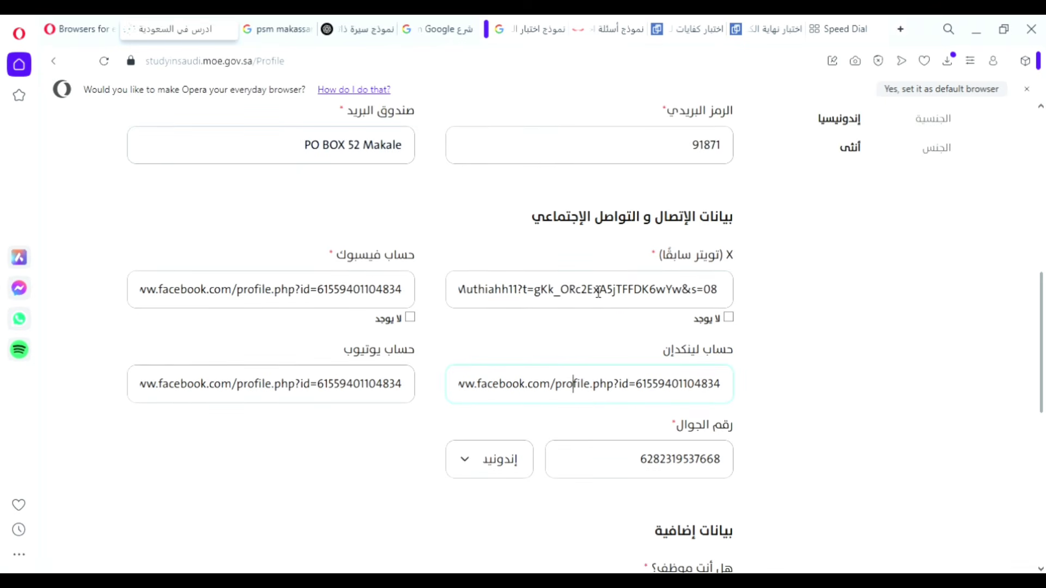
{"action": "scroll", "coordinate": [607, 419], "scroll_direction": "down", "scroll_amount": 1}
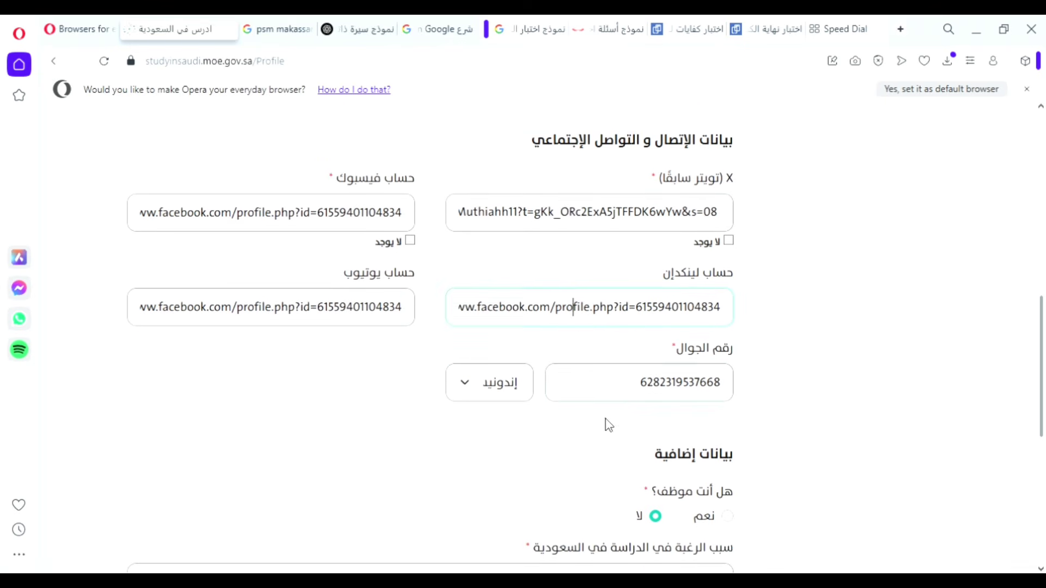
Remove the 62 country code from the mobile number and leave هل أنت موظف as لا.
{"action": "left_click", "coordinate": [487, 396]}
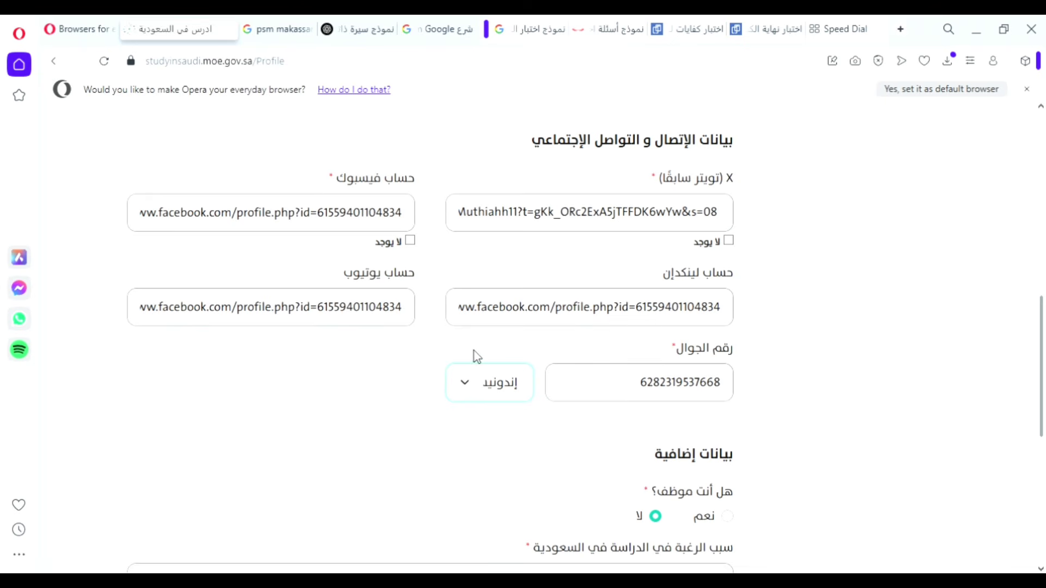
{"action": "left_click", "coordinate": [651, 390]}
{"action": "key", "text": "BackSpace"}
{"action": "scroll", "coordinate": [759, 443], "scroll_direction": "down", "scroll_amount": 5}
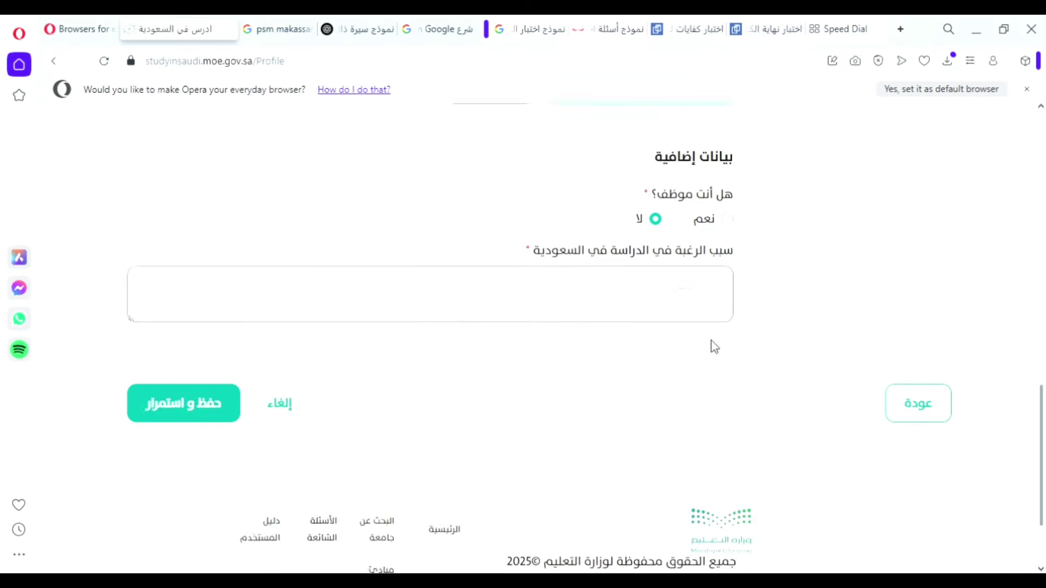
{"action": "scroll", "coordinate": [712, 345], "scroll_direction": "up", "scroll_amount": 2}
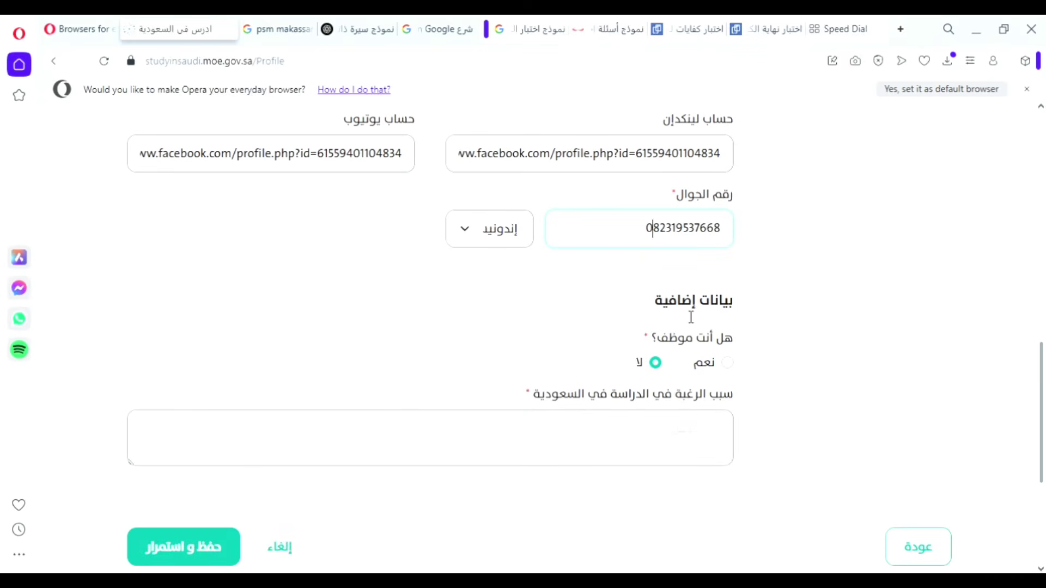
{"action": "scroll", "coordinate": [688, 310], "scroll_direction": "up", "scroll_amount": 2}
{"action": "scroll", "coordinate": [679, 341], "scroll_direction": "down", "scroll_amount": 3}
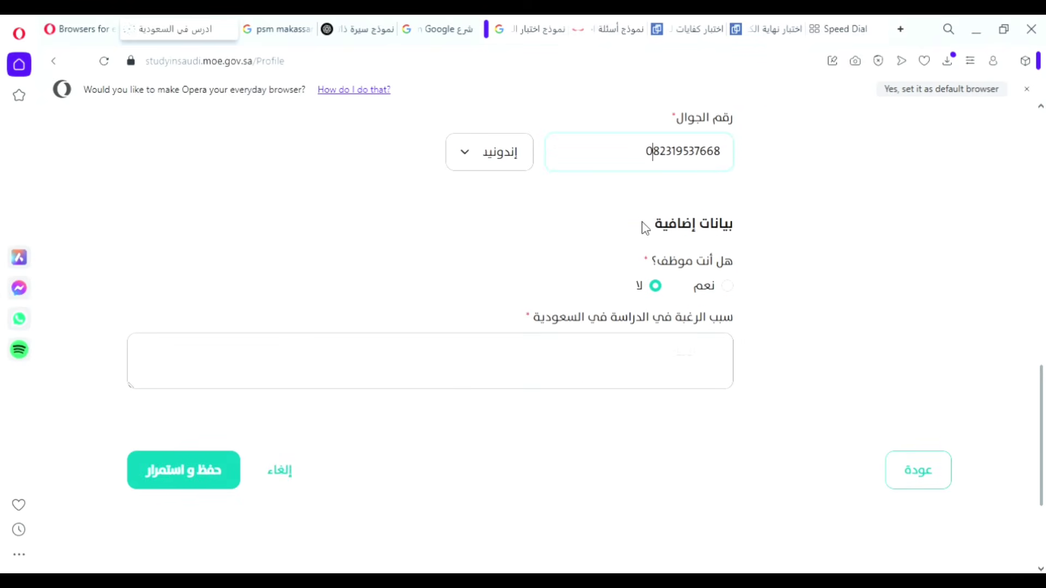
{"action": "left_click_drag", "start_coordinate": [644, 227], "coordinate": [661, 247]}
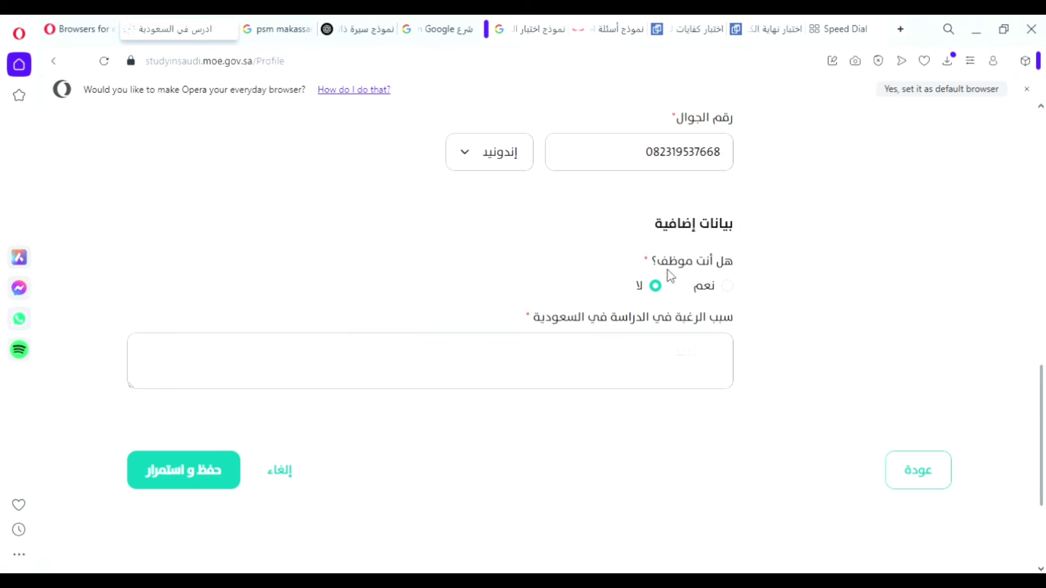
{"action": "left_click", "coordinate": [727, 288]}
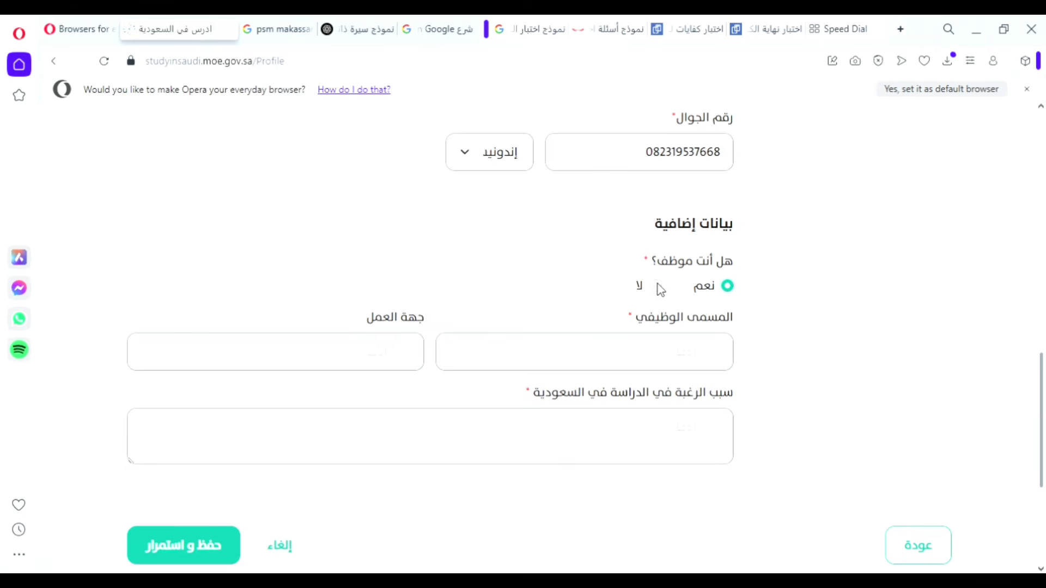
{"action": "left_click", "coordinate": [655, 285]}
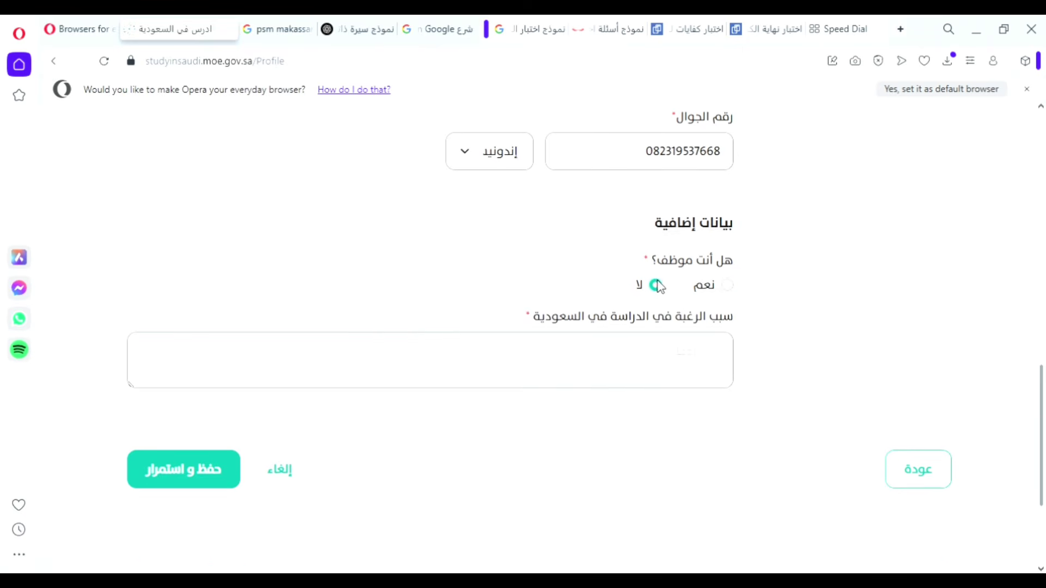
{"action": "scroll", "coordinate": [670, 285], "scroll_direction": "down", "scroll_amount": 2}
Paste the Arabic paragraph beginning أرغب في الدراسة في المملكة العربية السعودية into the reason box.
{"action": "left_click", "coordinate": [681, 283]}
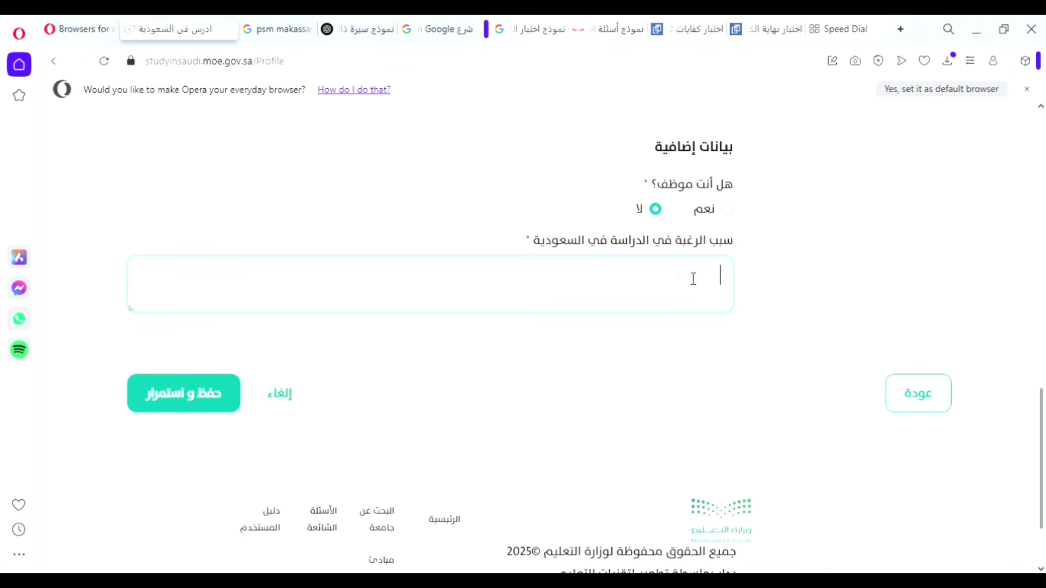
{"action": "left_click_drag", "start_coordinate": [734, 240], "coordinate": [532, 252]}
{"action": "left_click", "coordinate": [642, 285]}
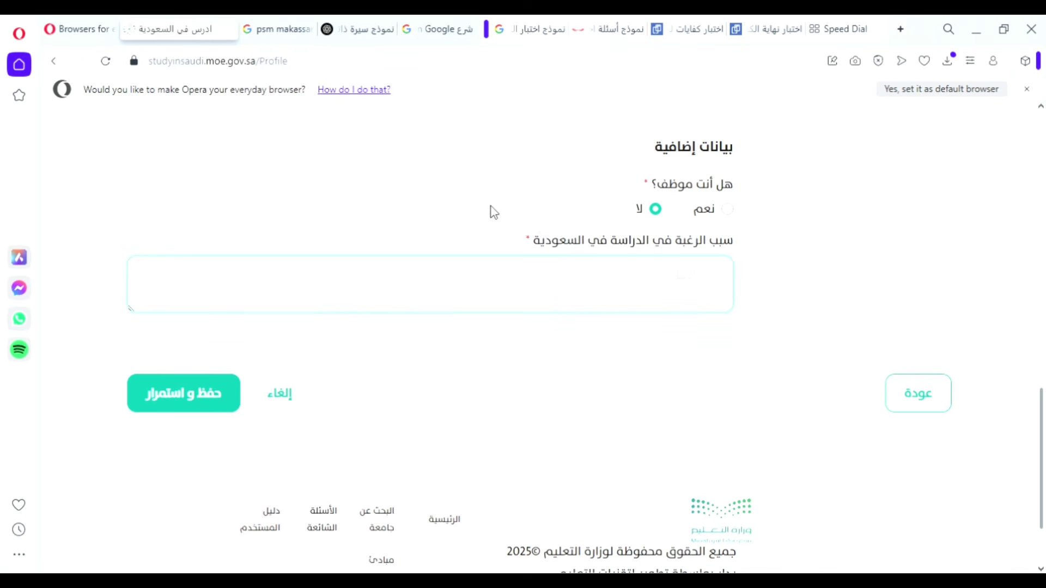
{"action": "key", "text": "ctrl+v"}
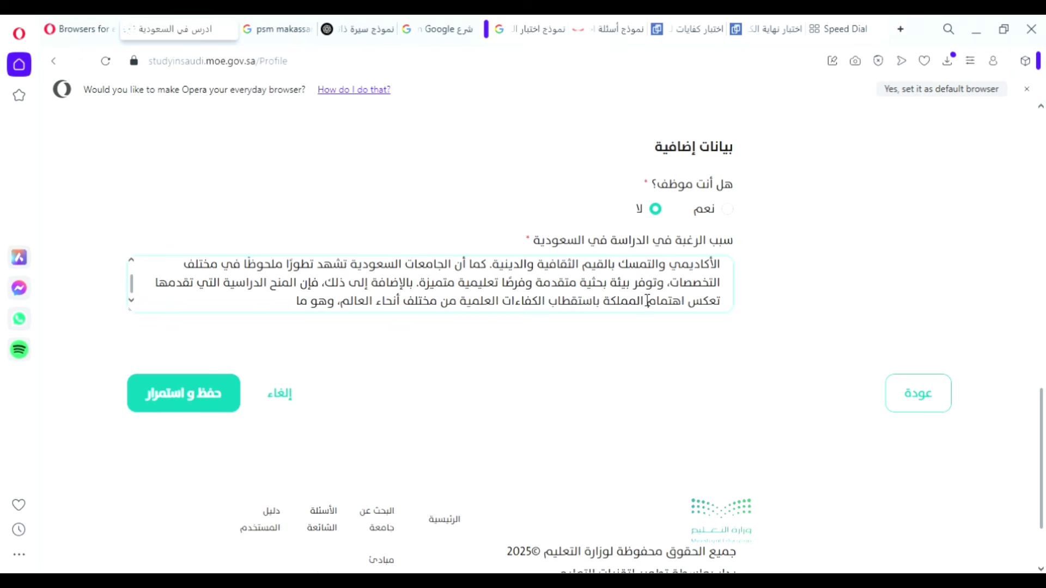
{"action": "scroll", "coordinate": [647, 301], "scroll_direction": "up", "scroll_amount": 2}
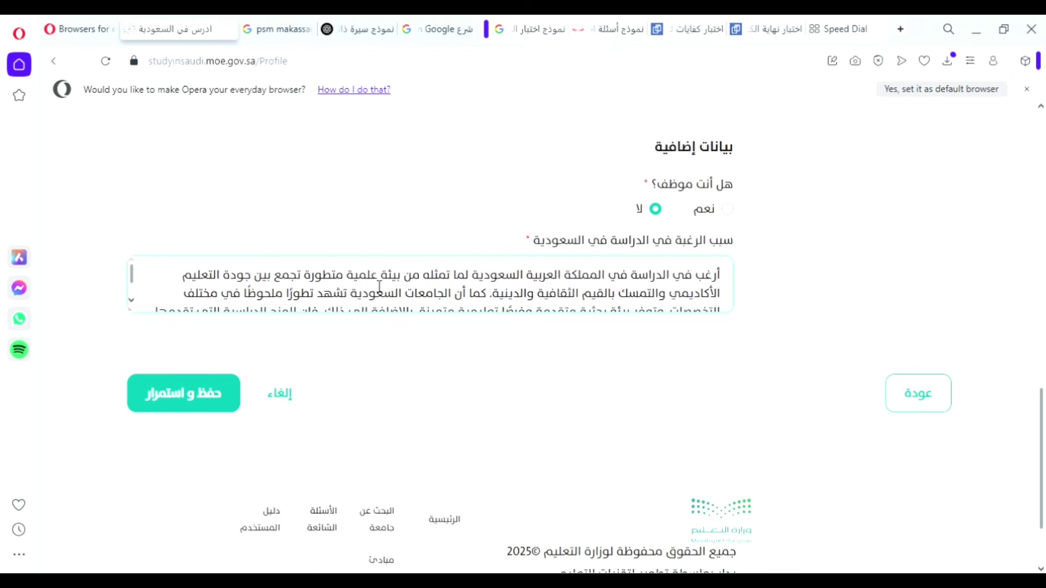
{"action": "left_click_drag", "start_coordinate": [365, 282], "coordinate": [251, 306]}
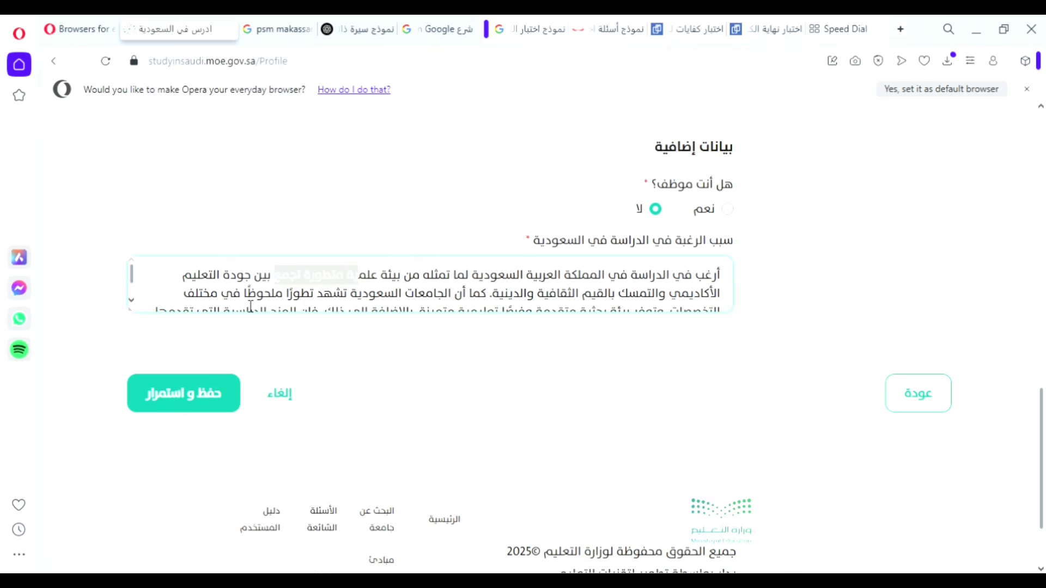
{"action": "scroll", "coordinate": [471, 283], "scroll_direction": "down", "scroll_amount": 2}
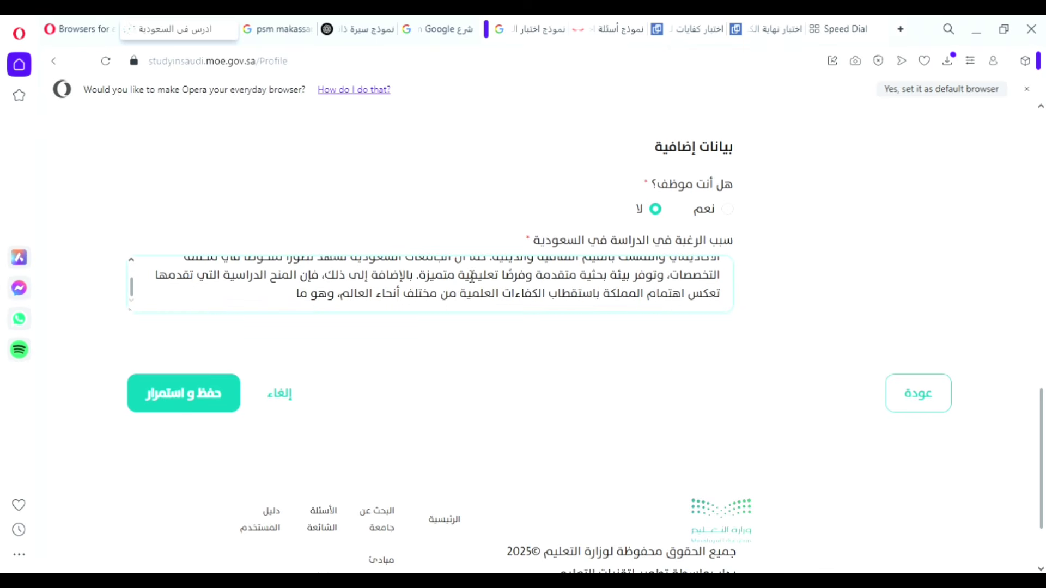
{"action": "scroll", "coordinate": [474, 269], "scroll_direction": "up", "scroll_amount": 10}
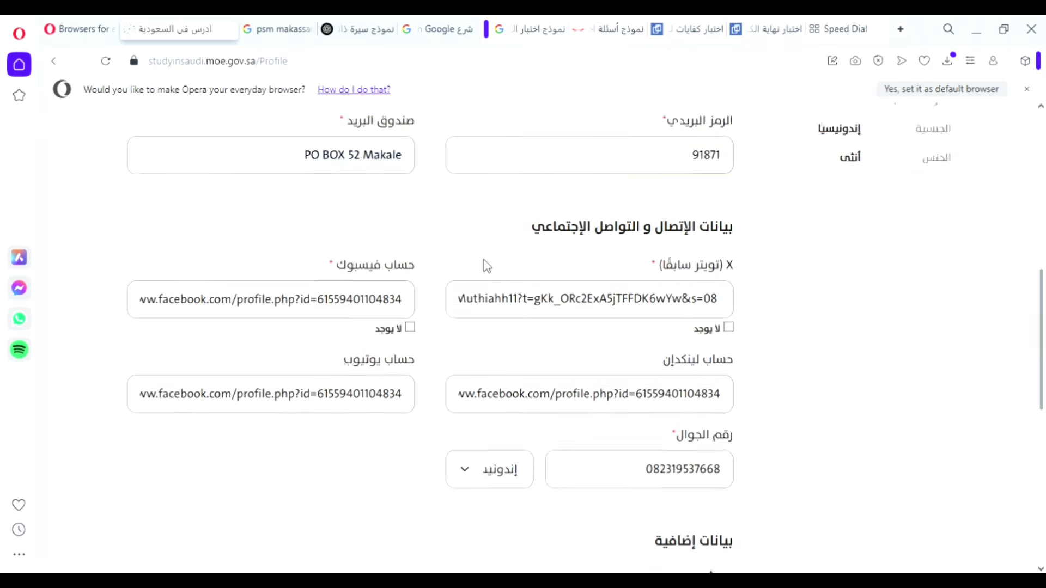
{"action": "scroll", "coordinate": [486, 270], "scroll_direction": "down", "scroll_amount": 3}
{"action": "scroll", "coordinate": [488, 280], "scroll_direction": "up", "scroll_amount": 3}
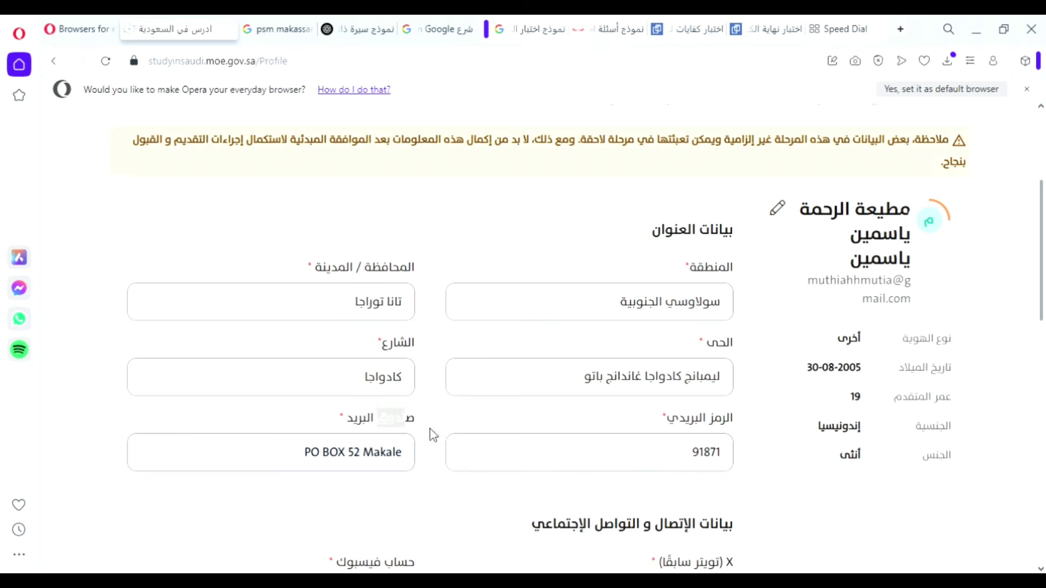
{"action": "scroll", "coordinate": [463, 427], "scroll_direction": "down", "scroll_amount": 4}
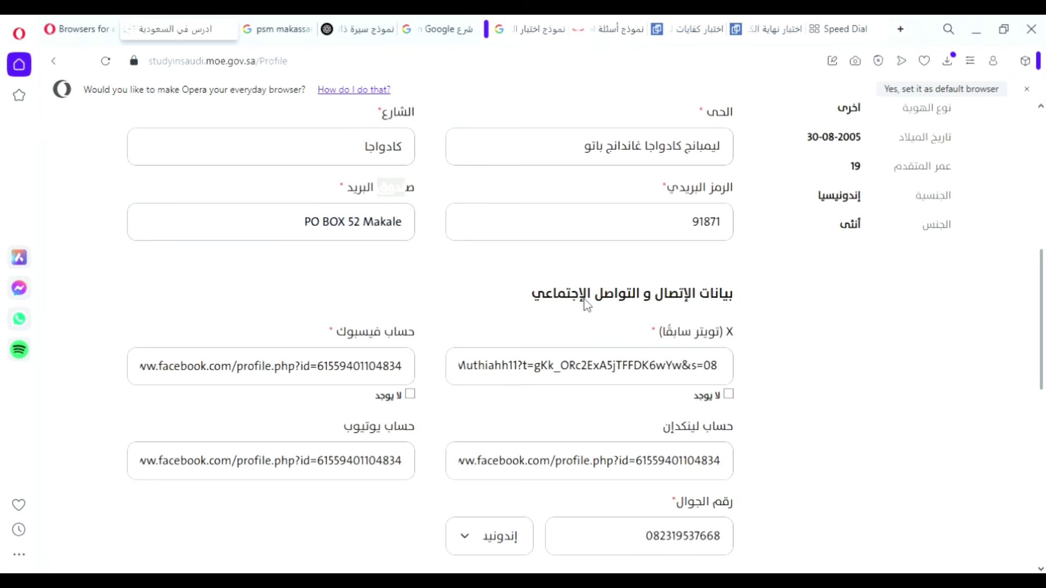
{"action": "scroll", "coordinate": [708, 342], "scroll_direction": "down", "scroll_amount": 1}
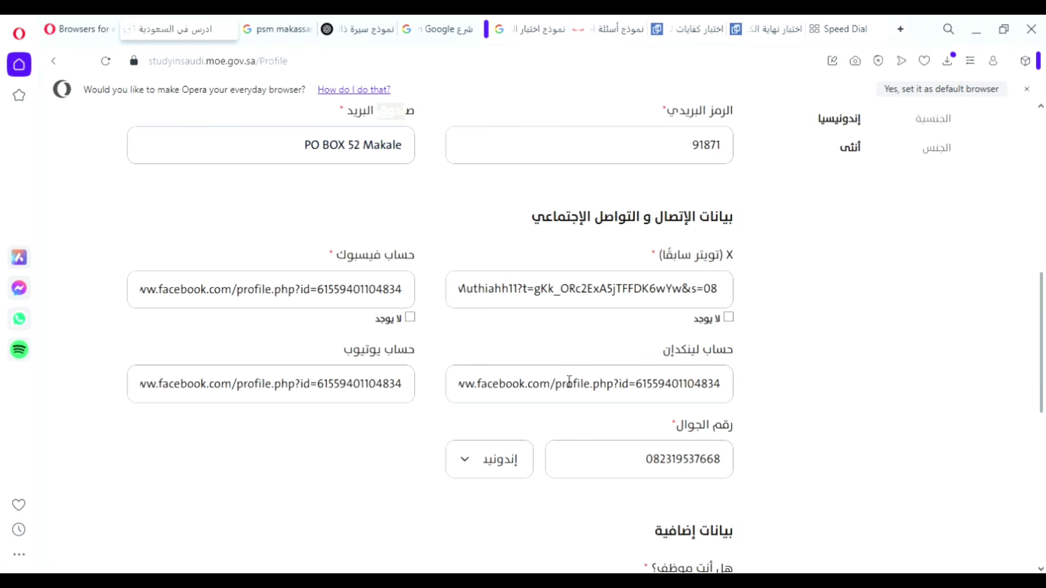
{"action": "scroll", "coordinate": [667, 358], "scroll_direction": "down", "scroll_amount": 1}
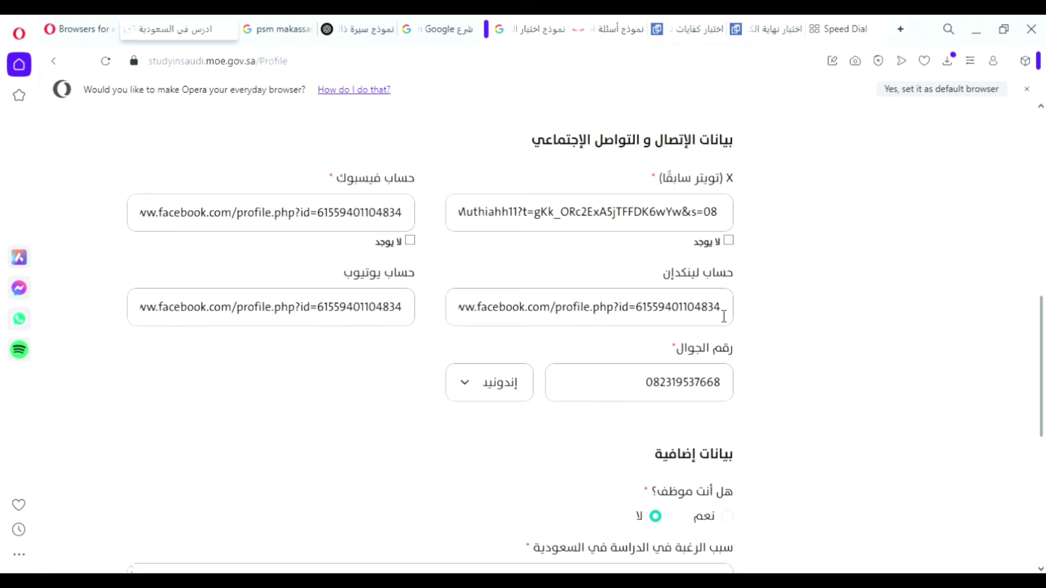
{"action": "left_click_drag", "start_coordinate": [726, 316], "coordinate": [403, 351]}
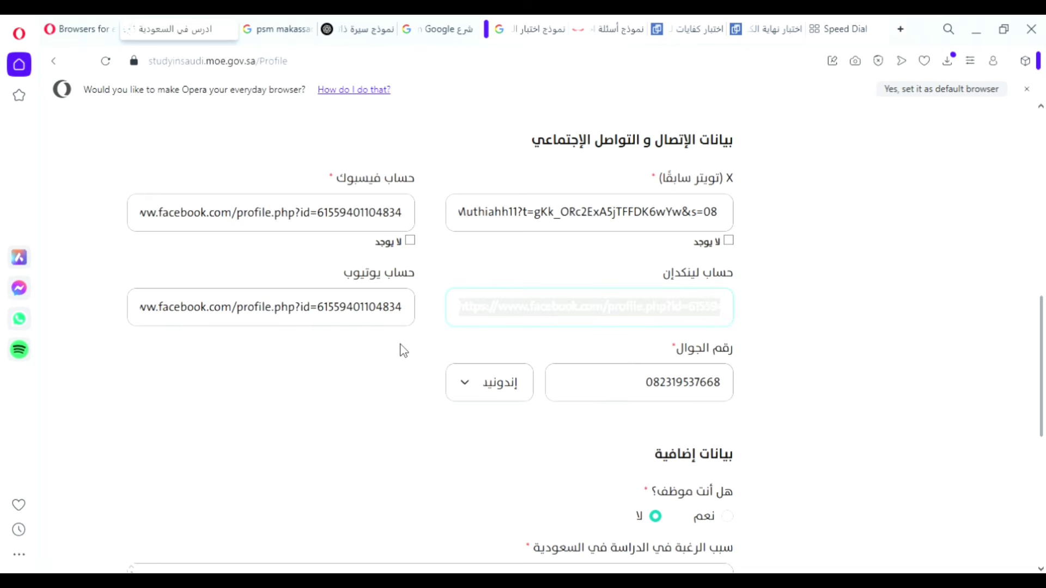
Delete the wrong LinkedIn link and save the basic data step with حفظ و استمرار.
{"action": "key", "text": "BackSpace"}
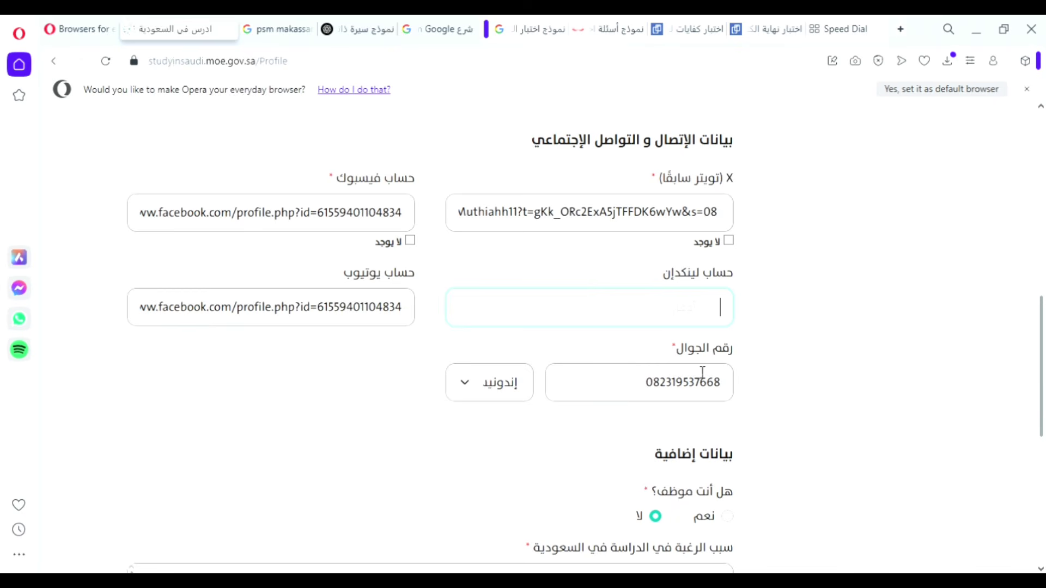
{"action": "scroll", "coordinate": [702, 372], "scroll_direction": "down", "scroll_amount": 1}
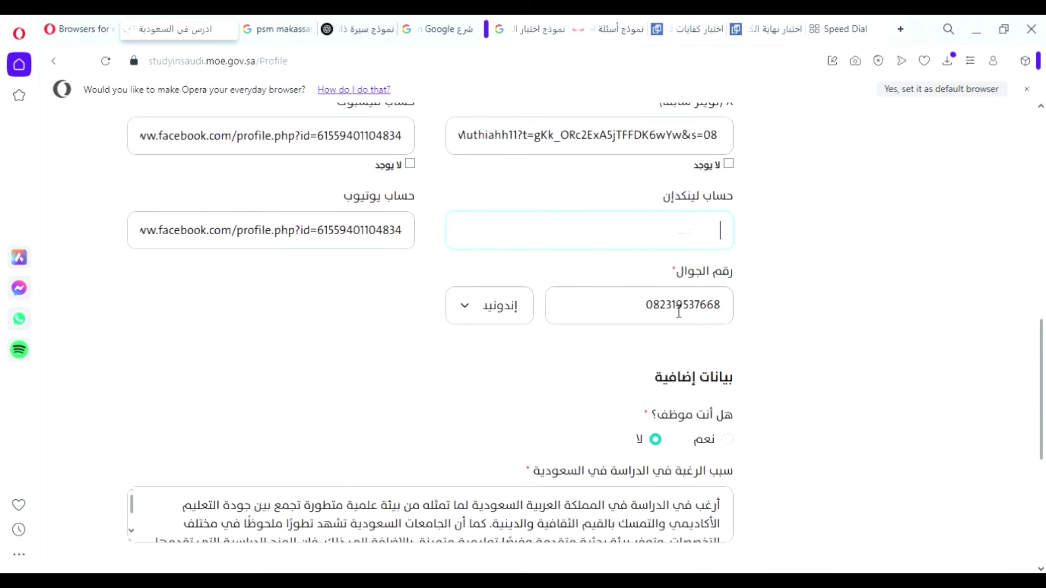
{"action": "scroll", "coordinate": [680, 317], "scroll_direction": "down", "scroll_amount": 1}
{"action": "left_click", "coordinate": [497, 244]}
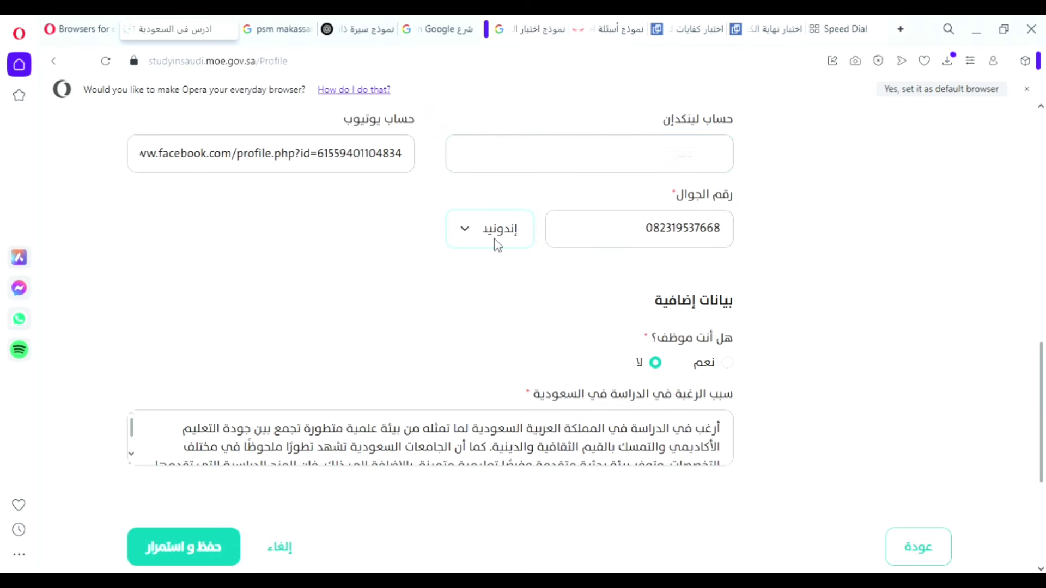
{"action": "scroll", "coordinate": [665, 298], "scroll_direction": "down", "scroll_amount": 1}
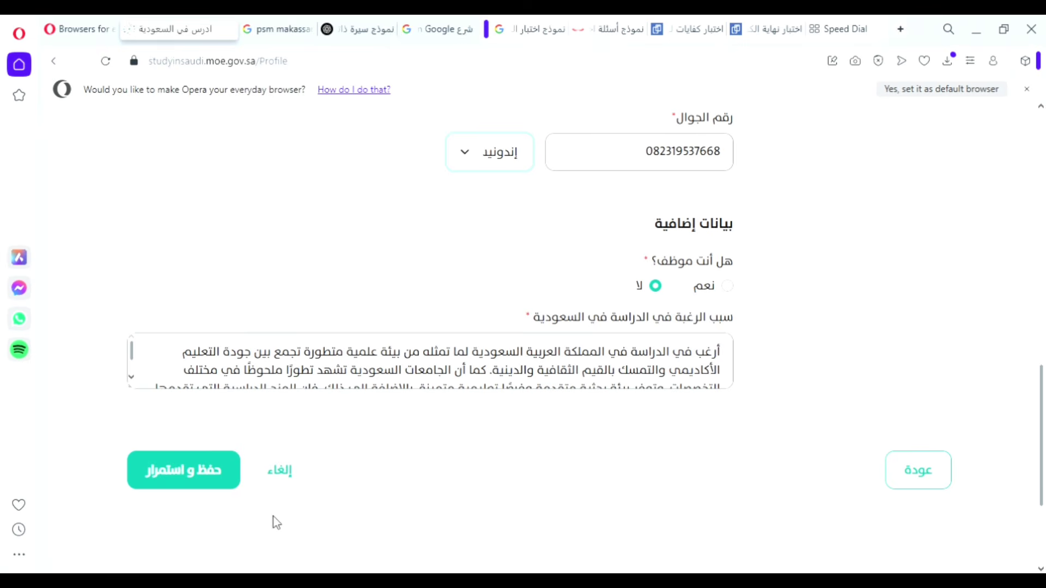
{"action": "left_click", "coordinate": [215, 472]}
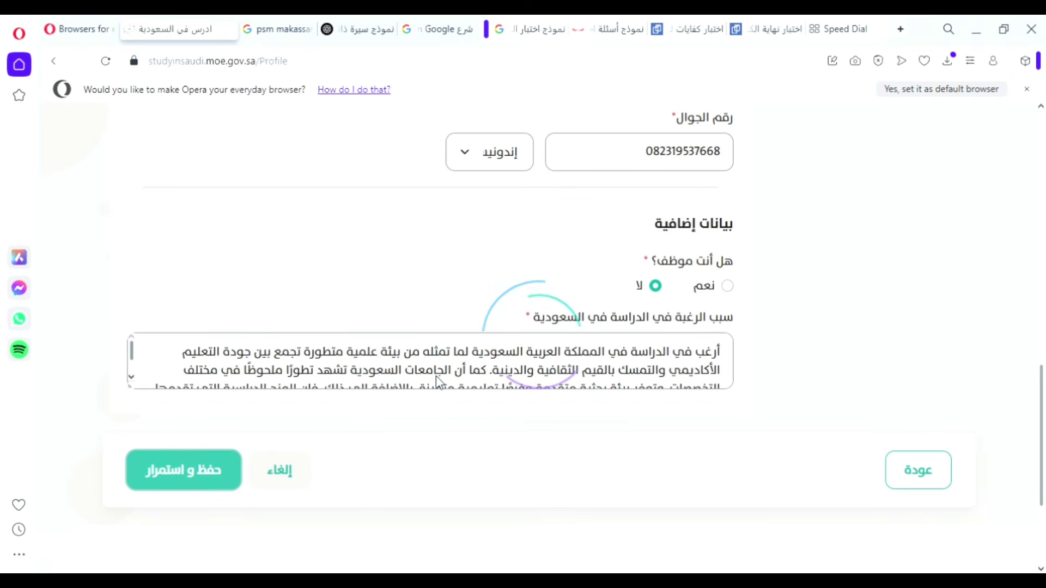
Scroll through the step-3 page to review the empty previous-residence and referee sections.
{"action": "scroll", "coordinate": [493, 352], "scroll_direction": "up", "scroll_amount": 5}
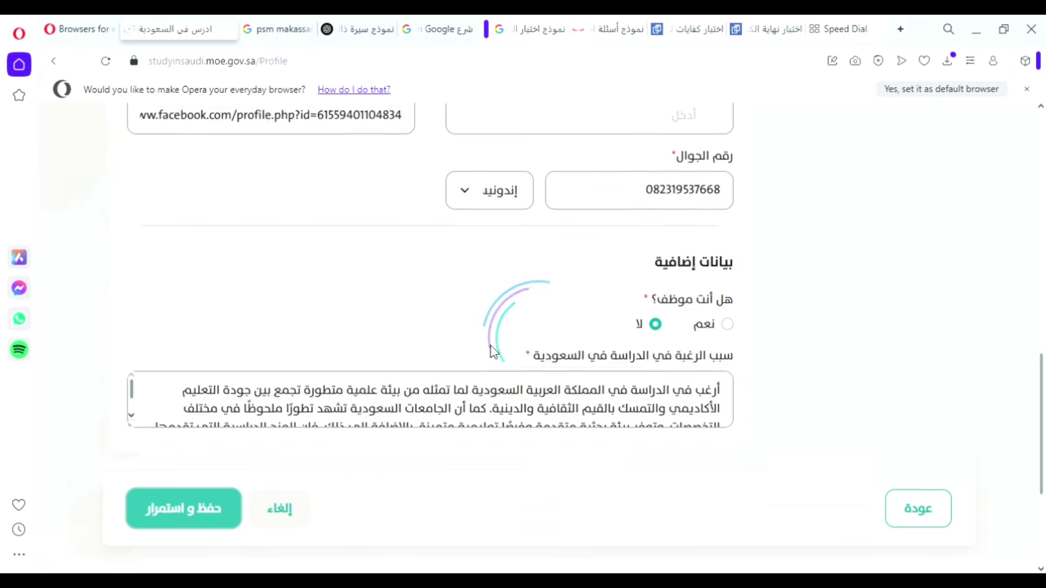
{"action": "scroll", "coordinate": [493, 352], "scroll_direction": "up", "scroll_amount": 10}
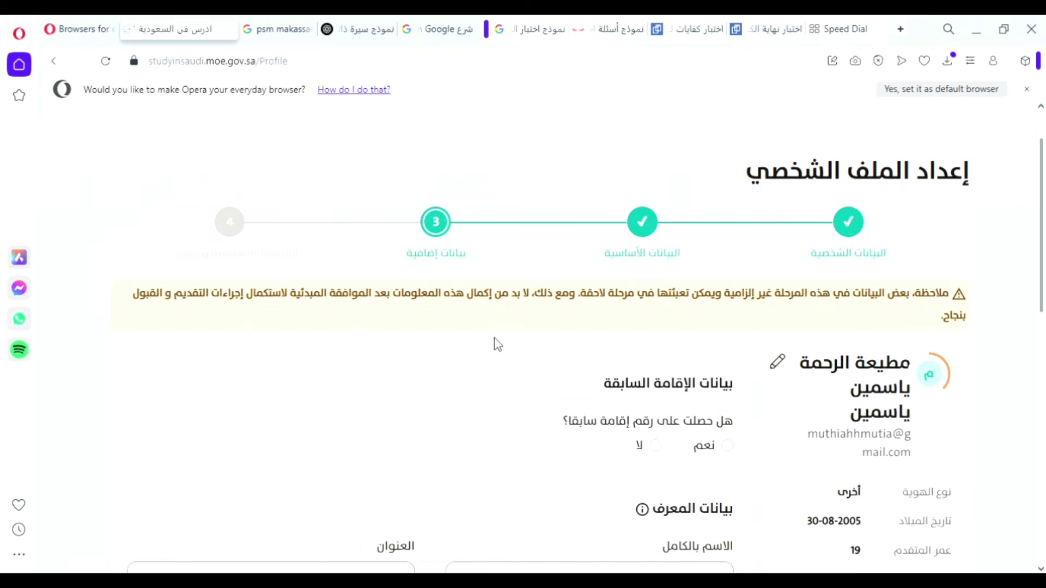
{"action": "scroll", "coordinate": [564, 352], "scroll_direction": "down", "scroll_amount": 3}
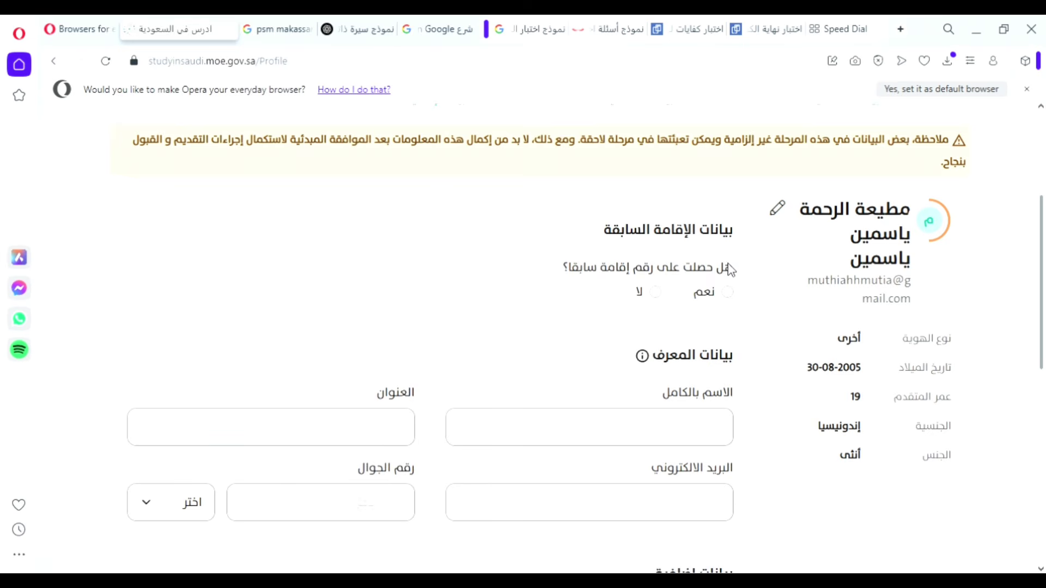
{"action": "scroll", "coordinate": [727, 268], "scroll_direction": "up", "scroll_amount": 3}
{"action": "scroll", "coordinate": [821, 388], "scroll_direction": "down", "scroll_amount": 2}
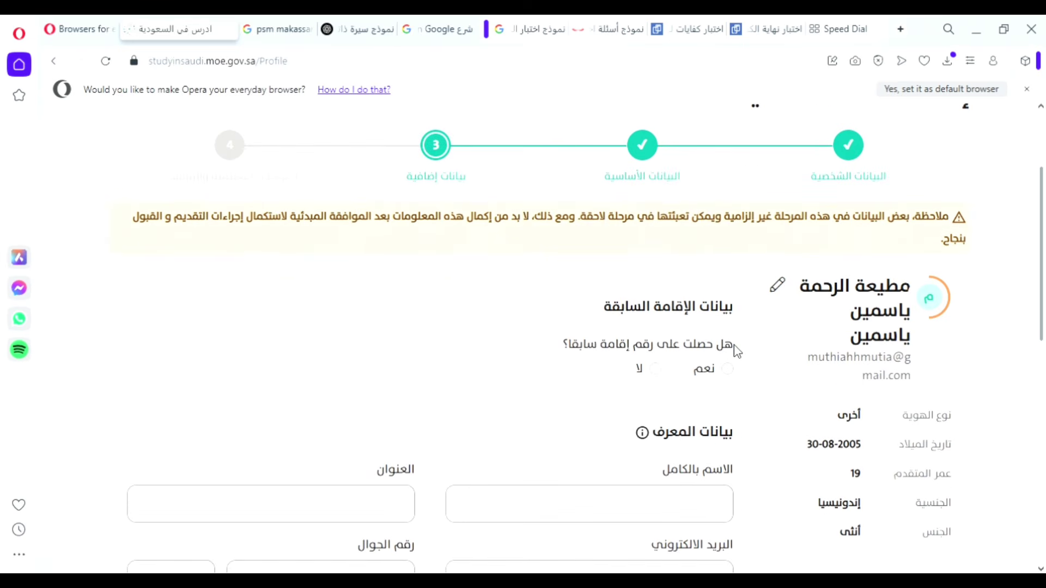
{"action": "mouse_move", "coordinate": [733, 344]}
{"action": "left_mouse_down"}
{"action": "mouse_move", "coordinate": [560, 355]}
{"action": "mouse_move", "coordinate": [778, 351]}
{"action": "mouse_move", "coordinate": [706, 358]}
{"action": "mouse_move", "coordinate": [728, 351]}
{"action": "left_mouse_up"}
{"action": "scroll", "coordinate": [669, 359], "scroll_direction": "down", "scroll_amount": 2}
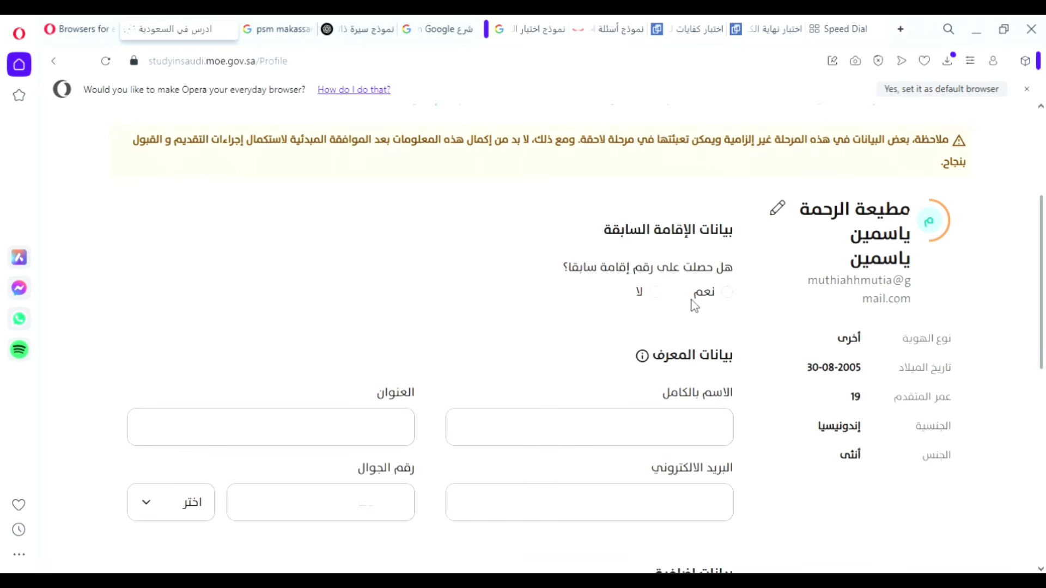
Answer لا to the previous-residence question and start typing the referee's full name.
{"action": "left_click", "coordinate": [656, 293]}
{"action": "scroll", "coordinate": [661, 298], "scroll_direction": "down", "scroll_amount": 3}
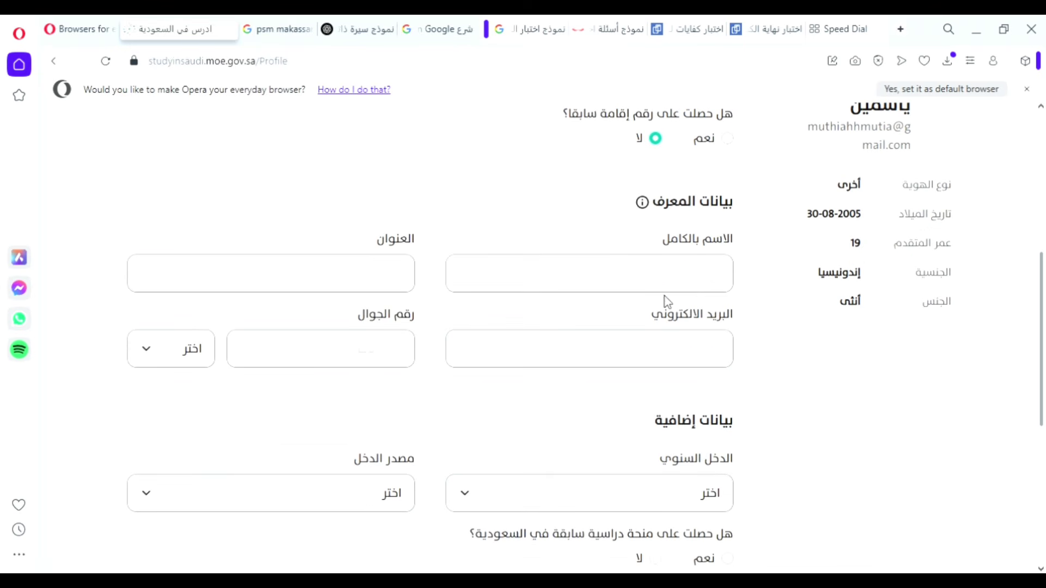
{"action": "left_click", "coordinate": [696, 293]}
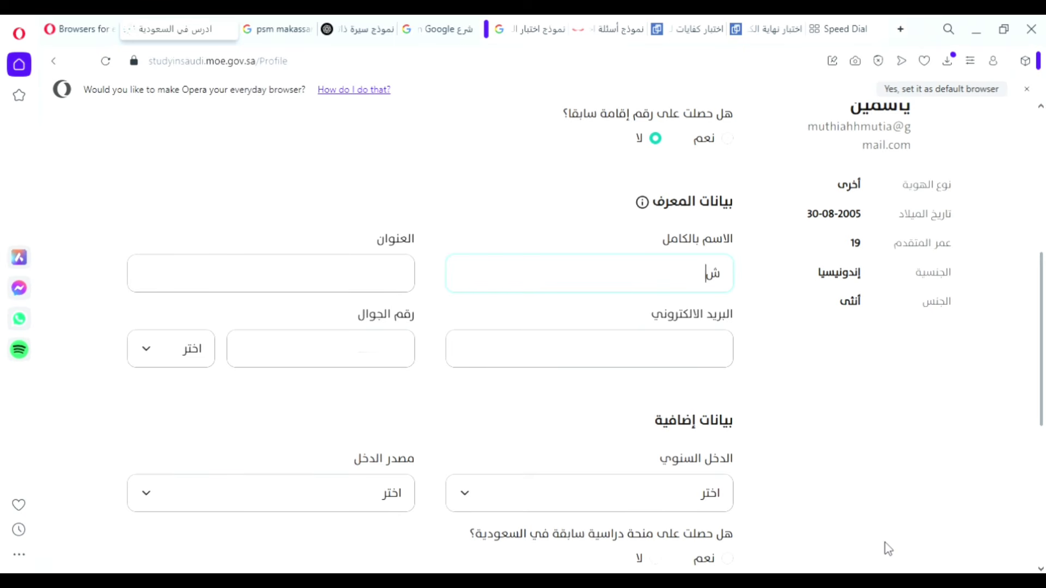
{"action": "key", "text": "BackSpace"}
Retype the referee's full name, correcting mistyped letters until it is complete.
{"action": "key", "text": "BackSpace"}
{"action": "key", "text": "BackSpace"}
{"action": "key", "text": "BackSpace"}
{"action": "key", "text": "BackSpace"}
{"action": "type", "text": "سع"}
{"action": "key", "text": "BackSpace"}
{"action": "type", "text": "ق"}
{"action": "key", "text": "BackSpace"}
{"action": "type", "text": "غ"}
{"action": "key", "text": "BackSpace"}
{"action": "type", "text": "غ"}
{"action": "key", "text": "BackSpace"}
{"action": "type", "text": "ف"}
{"action": "type", "text": "ر"}
{"action": "type", "text": " تا"}
{"action": "key", "text": "BackSpace"}
{"action": "key", "text": "BackSpace"}
{"action": "type", "text": "الحدية"}
{"action": "key", "text": "BackSpace"}
{"action": "type", "text": "ن"}
Enter the referee's address and e-mail address.
{"action": "left_click", "coordinate": [375, 284]}
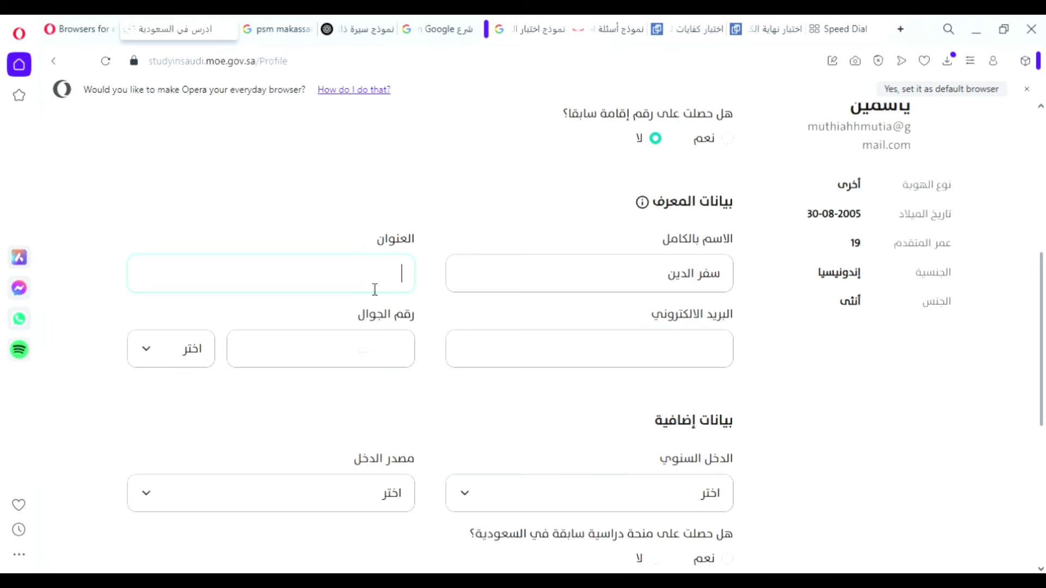
{"action": "type", "text": "م"}
{"action": "key", "text": "BackSpace"}
{"action": "type", "text": "ك"}
{"action": "type", "text": "ا"}
{"action": "type", "text": "م"}
{"action": "type", "text": "و"}
{"action": "type", "text": "ا"}
{"action": "type", "text": "ج"}
{"action": "type", "text": "ا"}
{"action": "left_click", "coordinate": [608, 355]}
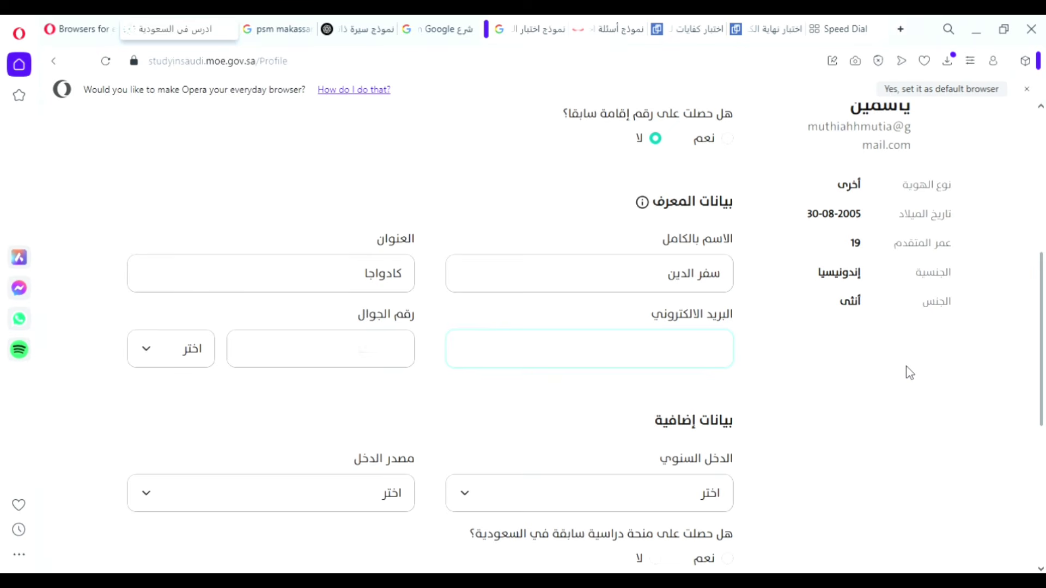
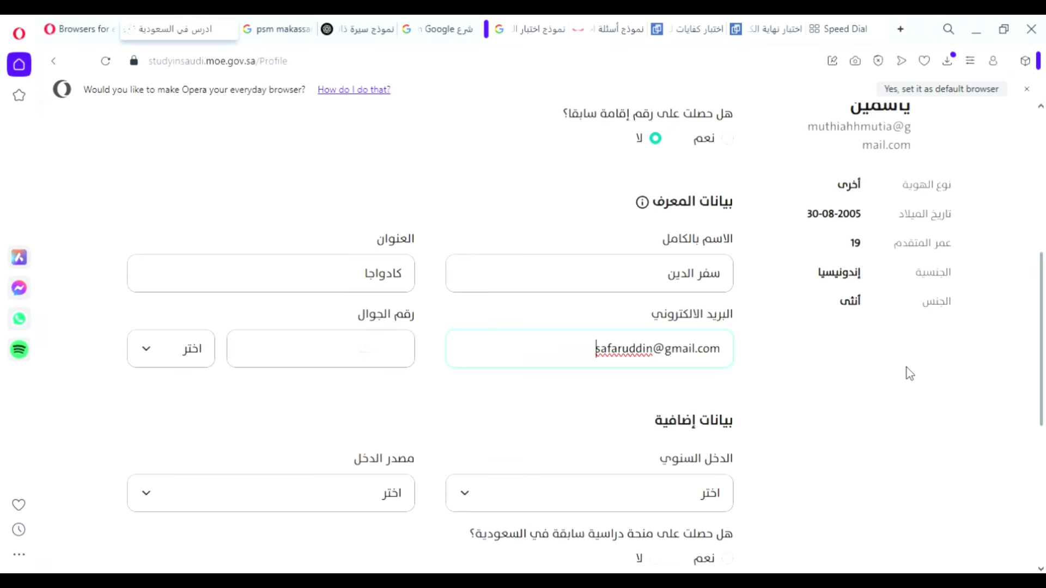
Paste the referee's mobile number and set its country code to إندونيسيا.
{"action": "left_click", "coordinate": [356, 364]}
{"action": "key", "text": "ctrl+v"}
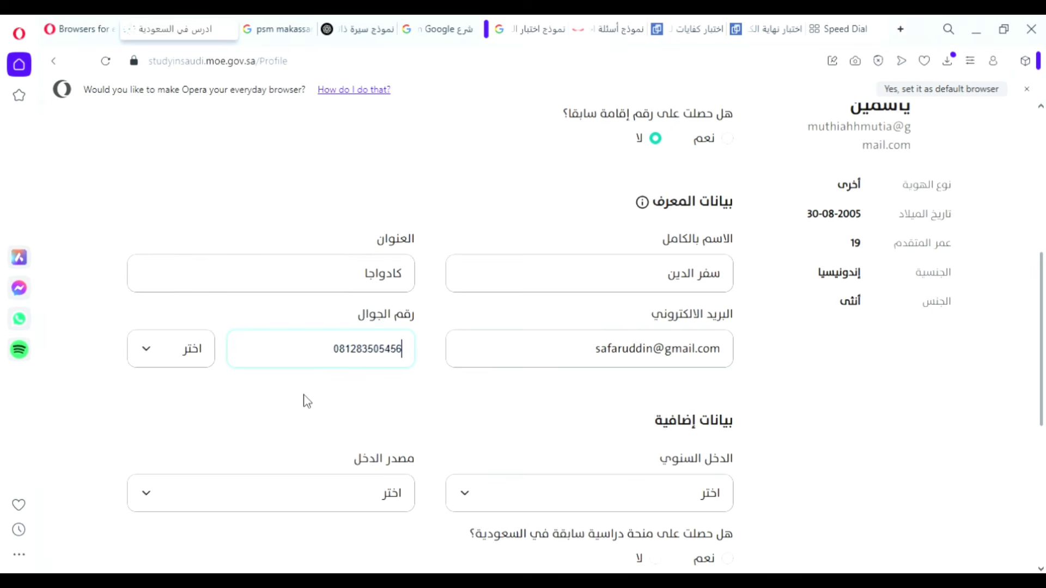
{"action": "left_click", "coordinate": [180, 364]}
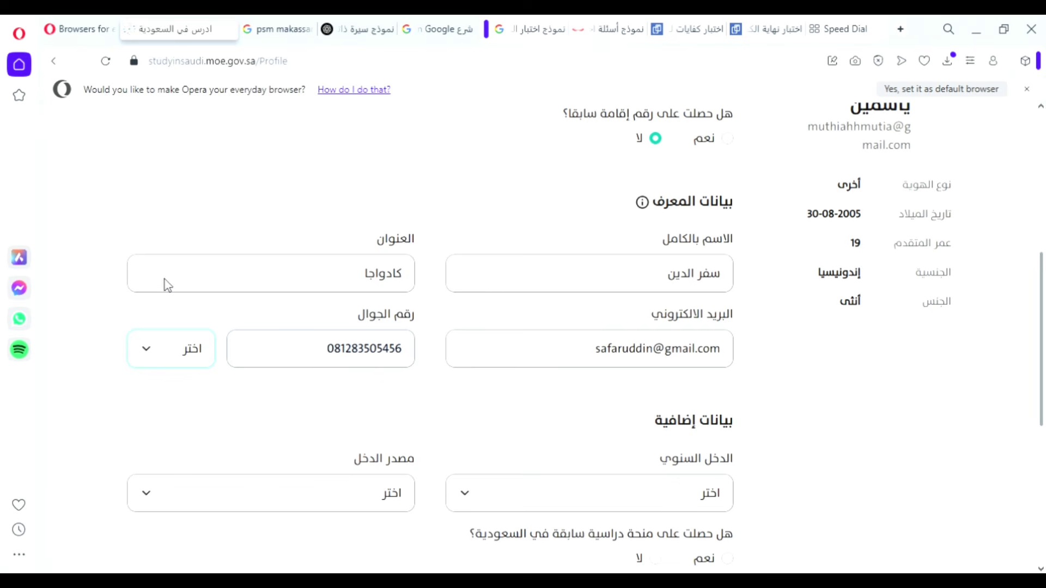
{"action": "key", "text": "Down"}
Choose 0$–1000$ annual income and وظيفة income source, and answer لا to prior Saudi scholarship.
{"action": "scroll", "coordinate": [570, 427], "scroll_direction": "down", "scroll_amount": 3}
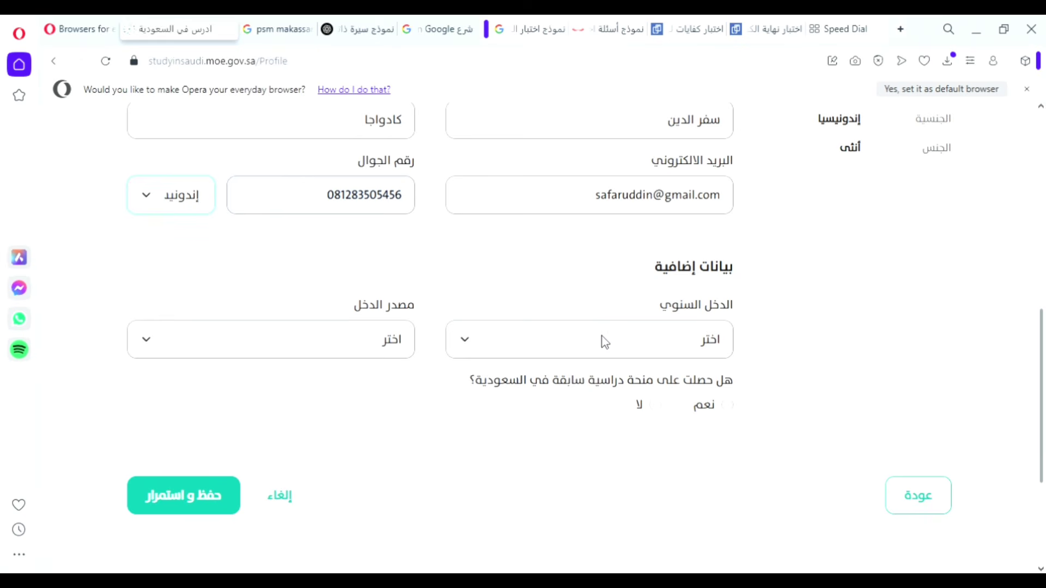
{"action": "left_click", "coordinate": [586, 341]}
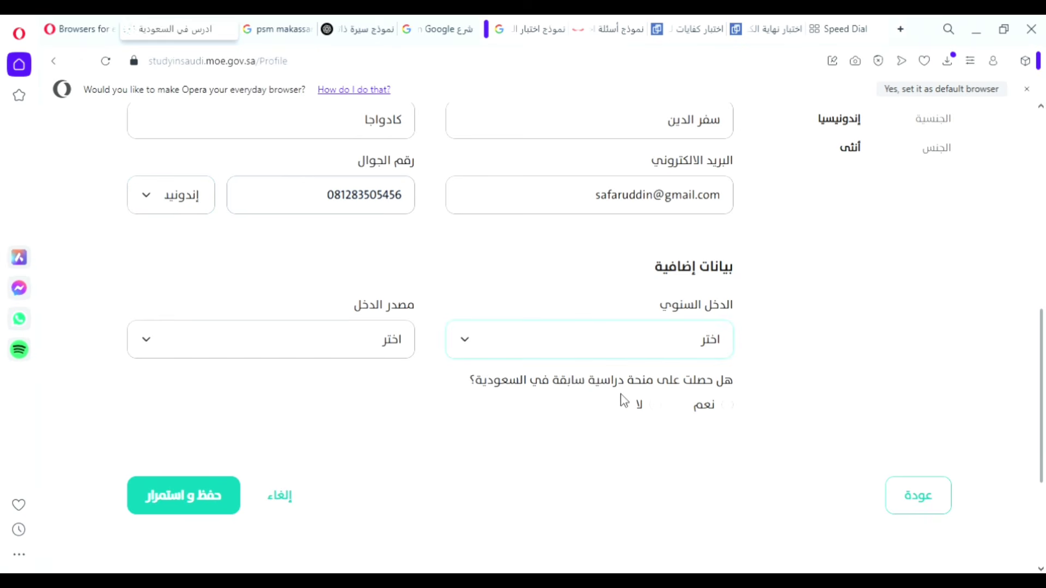
{"action": "key", "text": "Down"}
{"action": "left_click", "coordinate": [358, 342]}
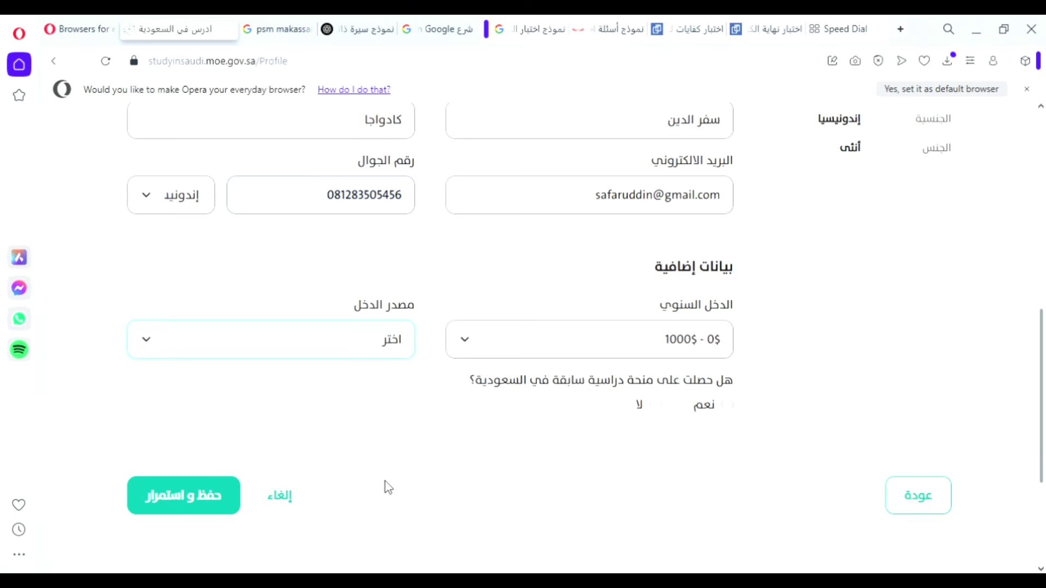
{"action": "key", "text": "Down"}
{"action": "mouse_move", "coordinate": [717, 384]}
{"action": "left_mouse_down"}
{"action": "mouse_move", "coordinate": [487, 387]}
{"action": "mouse_move", "coordinate": [708, 389]}
{"action": "left_mouse_up"}
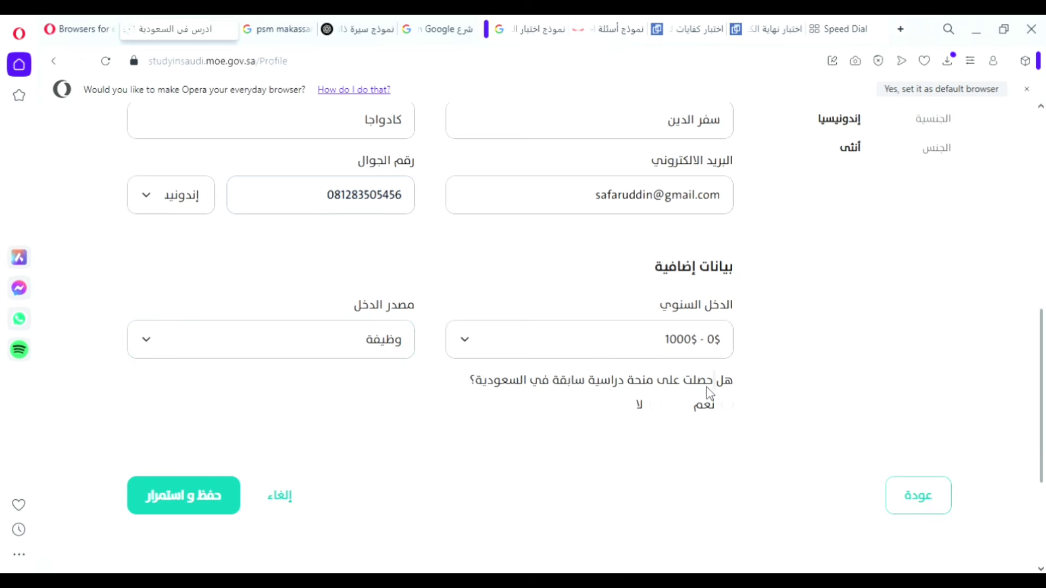
{"action": "left_click", "coordinate": [655, 406]}
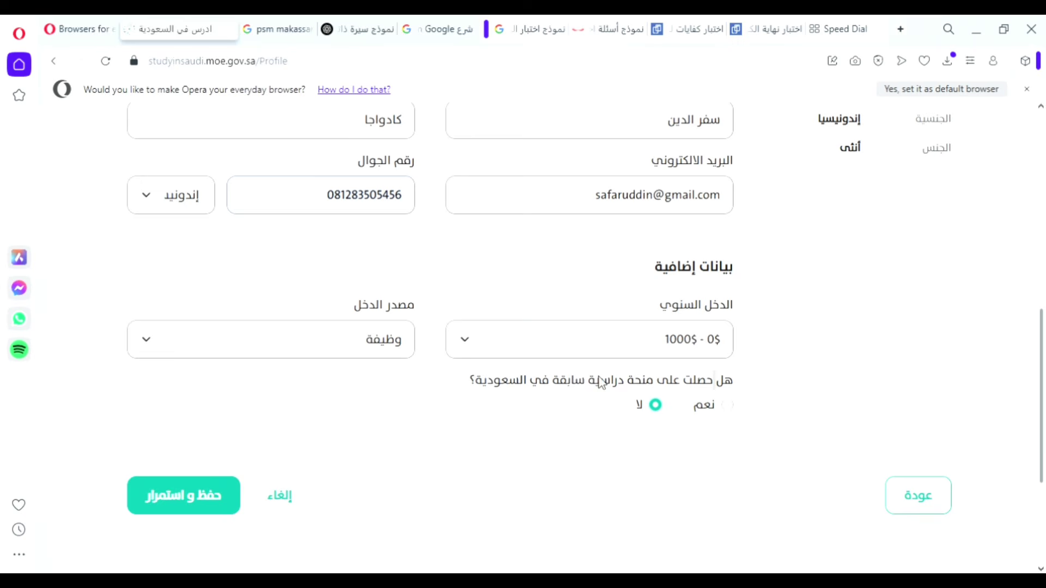
Save step 3 with حفظ و استمرار and open the إضافة مؤهل form on the qualifications step.
{"action": "left_click", "coordinate": [201, 497]}
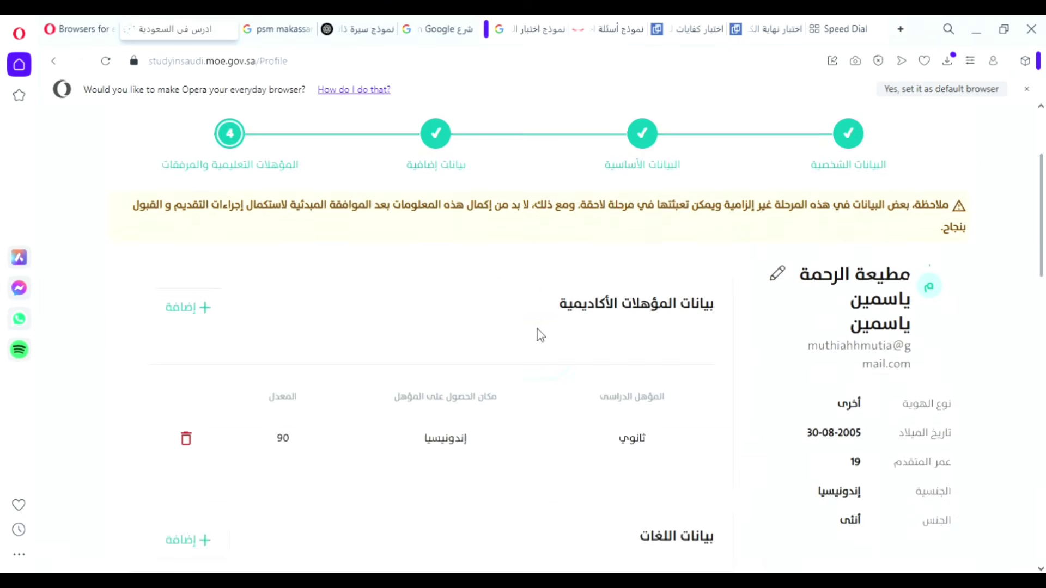
{"action": "scroll", "coordinate": [371, 318], "scroll_direction": "down", "scroll_amount": 2}
{"action": "scroll", "coordinate": [371, 314], "scroll_direction": "down", "scroll_amount": 2}
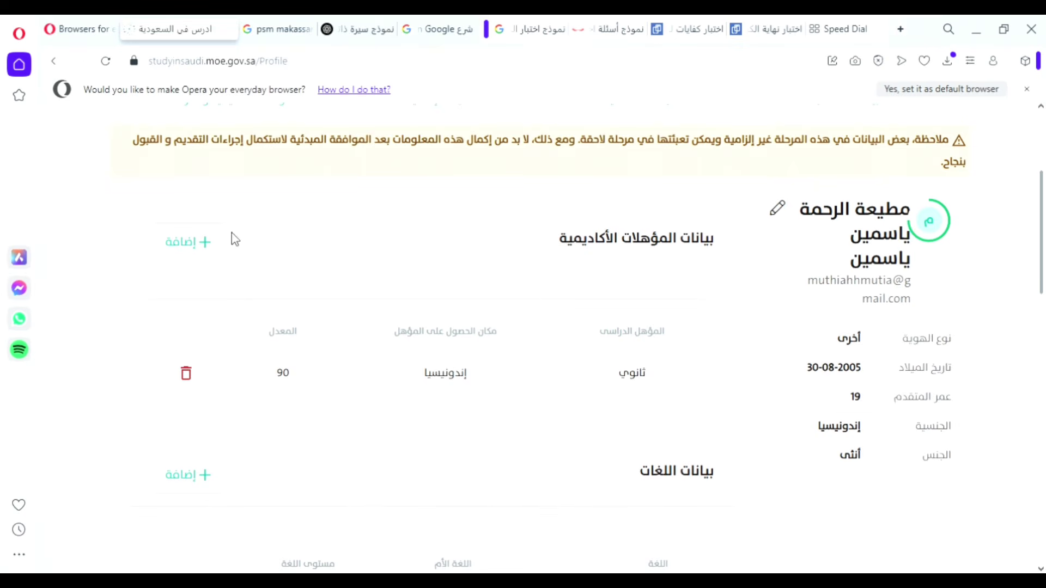
{"action": "scroll", "coordinate": [400, 239], "scroll_direction": "up", "scroll_amount": 4}
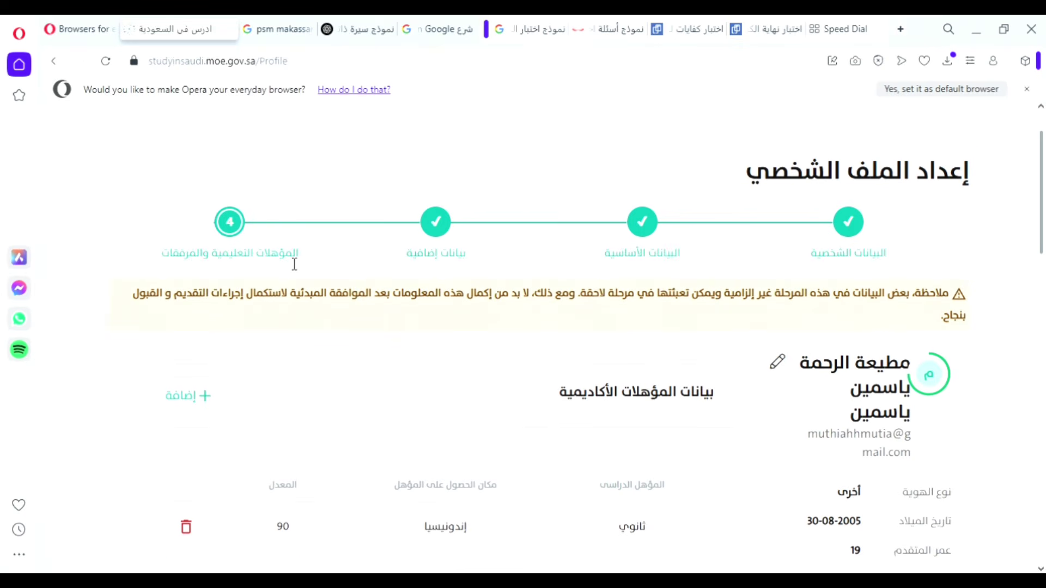
{"action": "left_click_drag", "start_coordinate": [302, 257], "coordinate": [158, 271]}
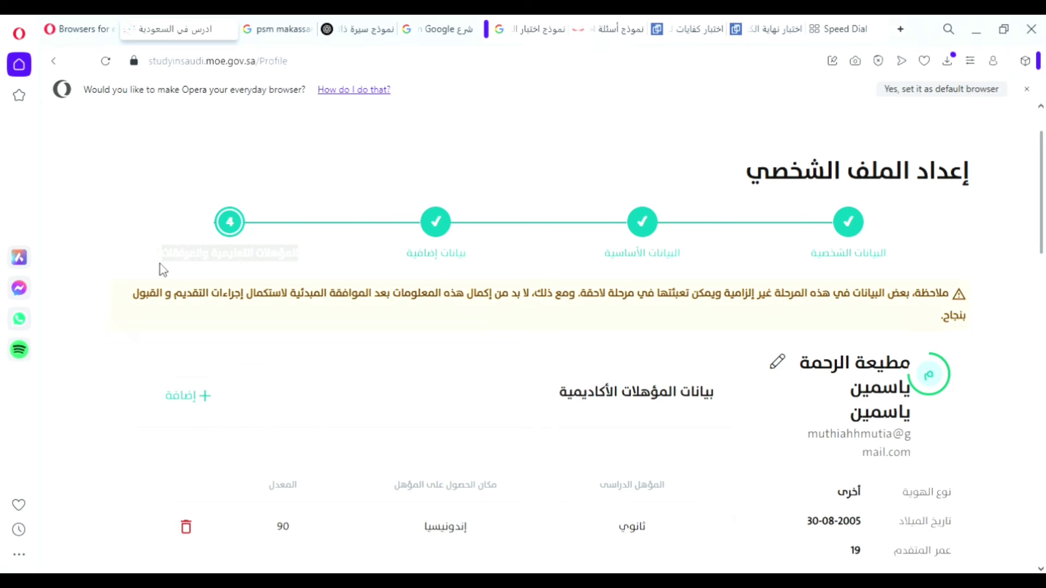
{"action": "left_click", "coordinate": [232, 267]}
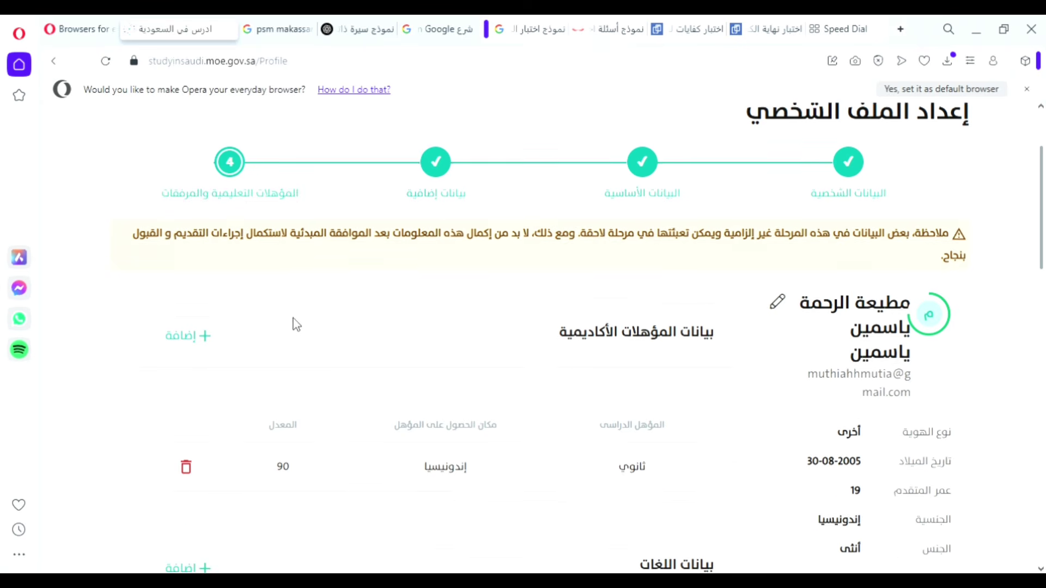
{"action": "scroll", "coordinate": [292, 322], "scroll_direction": "down", "scroll_amount": 2}
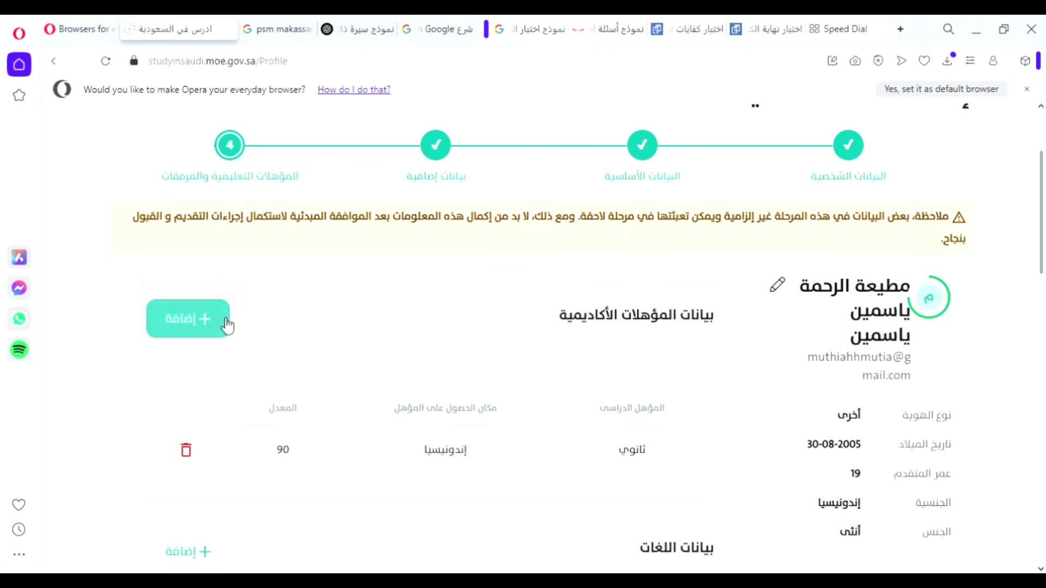
{"action": "left_click", "coordinate": [208, 317]}
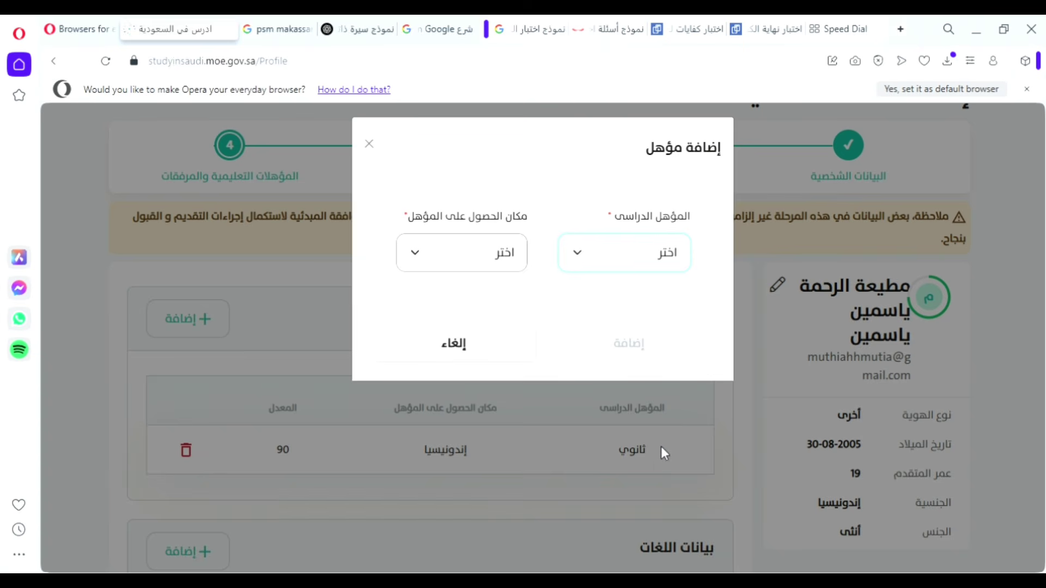
Choose ثانوي as the qualification, leaving it unmarked as the latest qualification.
{"action": "left_click", "coordinate": [655, 473]}
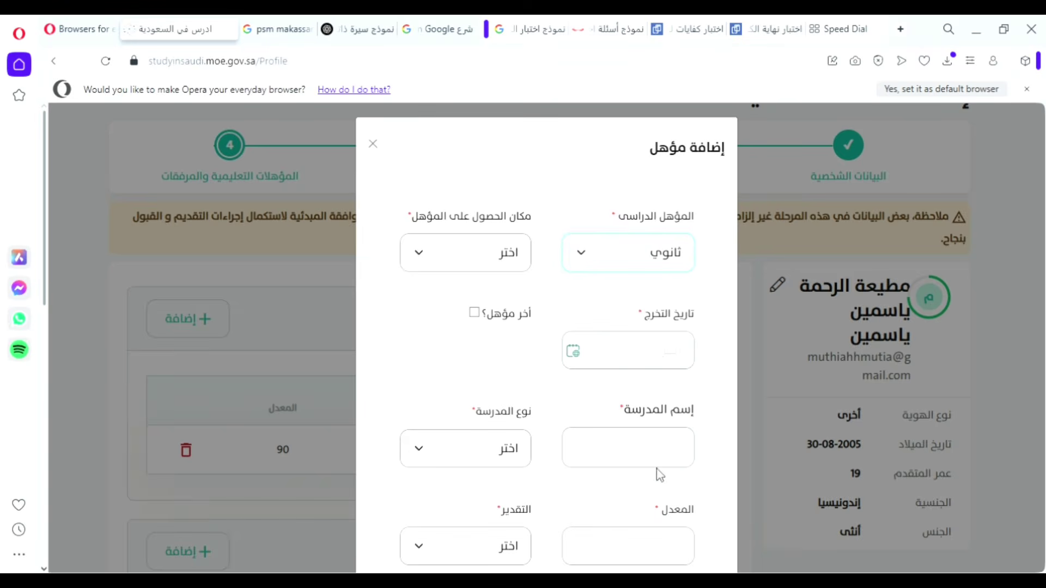
{"action": "scroll", "coordinate": [609, 351], "scroll_direction": "down", "scroll_amount": 2}
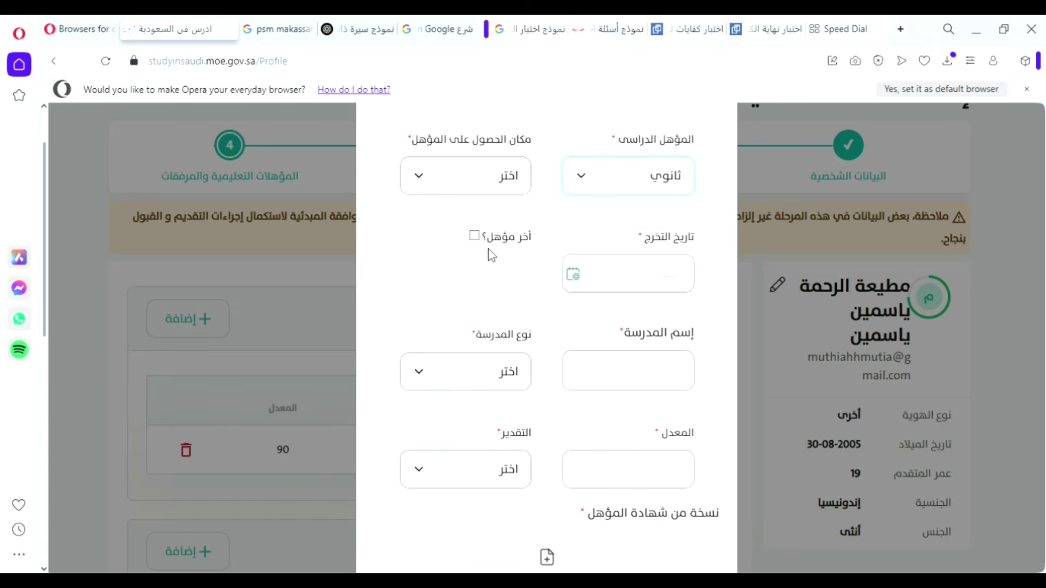
{"action": "left_click", "coordinate": [473, 237]}
{"action": "left_click", "coordinate": [473, 236]}
Enter 05-05-2023 as the graduation date.
{"action": "left_click", "coordinate": [580, 278]}
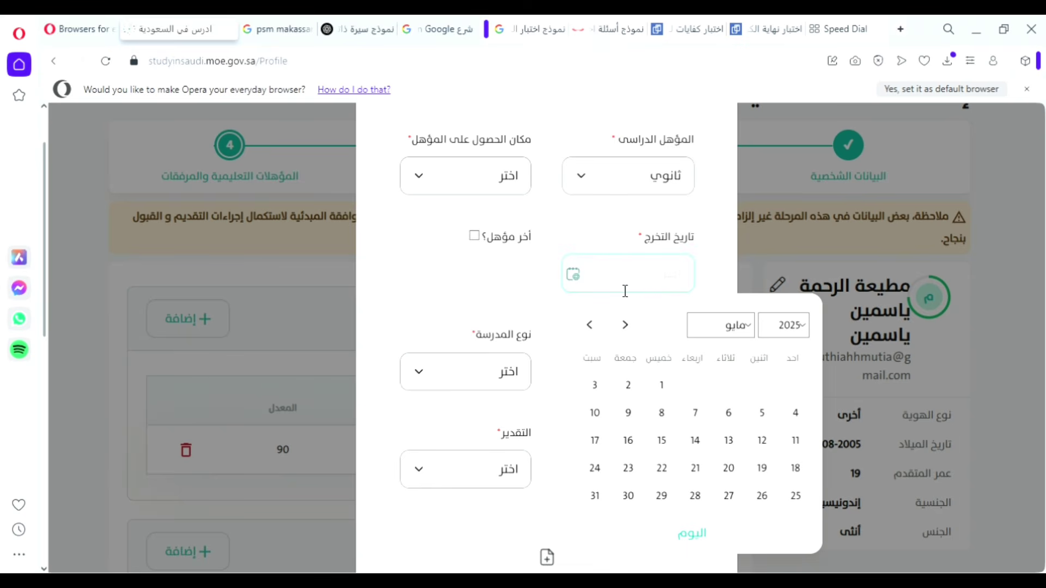
{"action": "type", "text": "05-05-2023"}
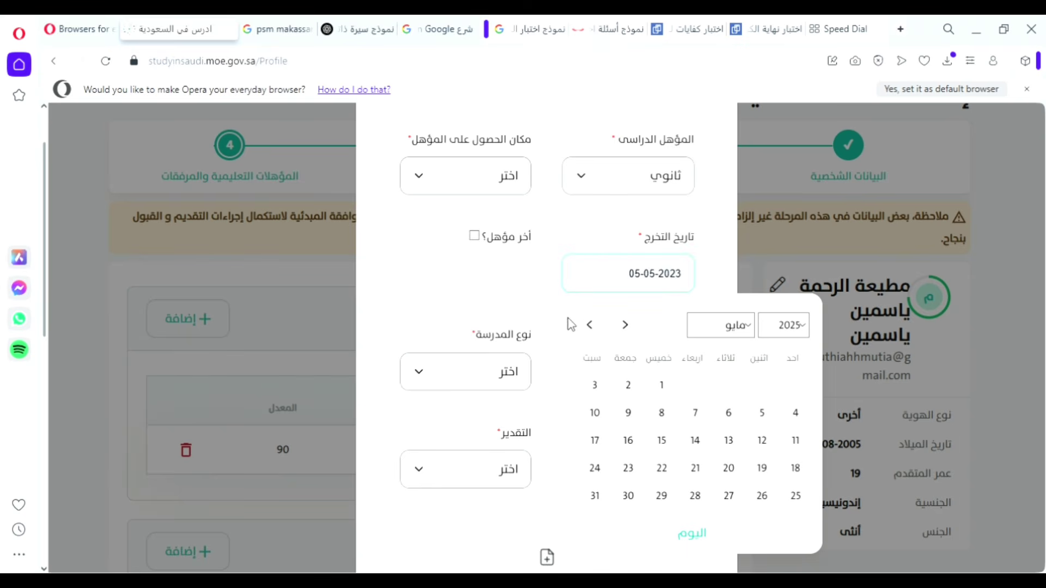
{"action": "left_click", "coordinate": [469, 295]}
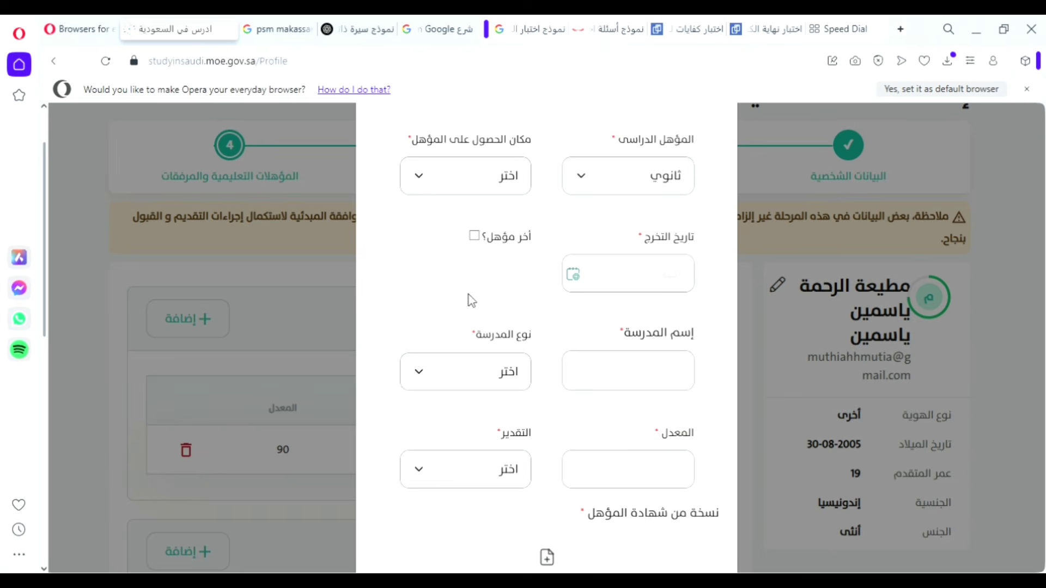
{"action": "left_click", "coordinate": [639, 372]}
{"action": "left_click", "coordinate": [469, 371]}
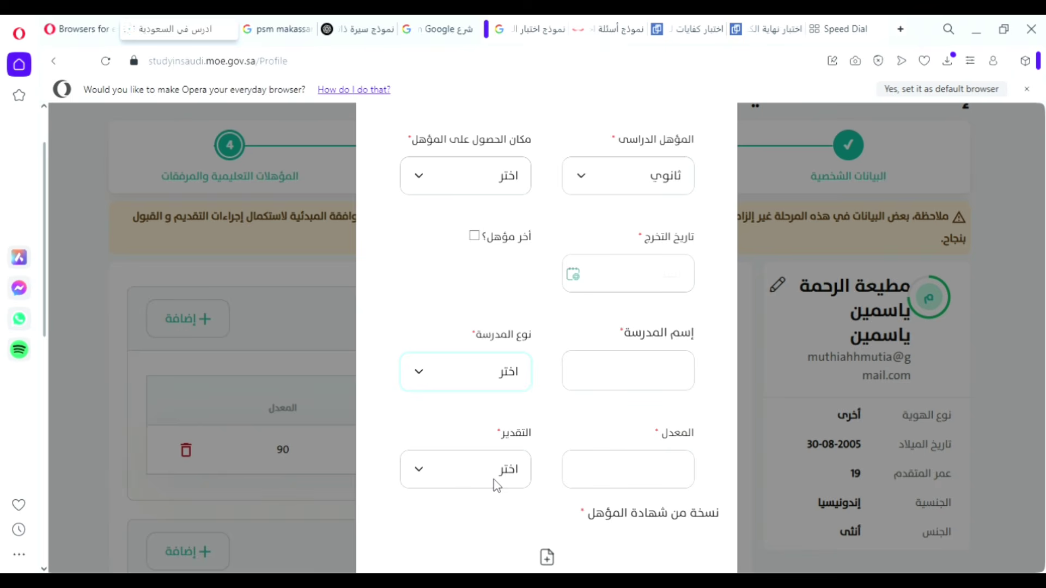
Set the school type to حكومية instead of أهلية معتمدة.
{"action": "left_click", "coordinate": [484, 460]}
{"action": "left_click", "coordinate": [626, 377]}
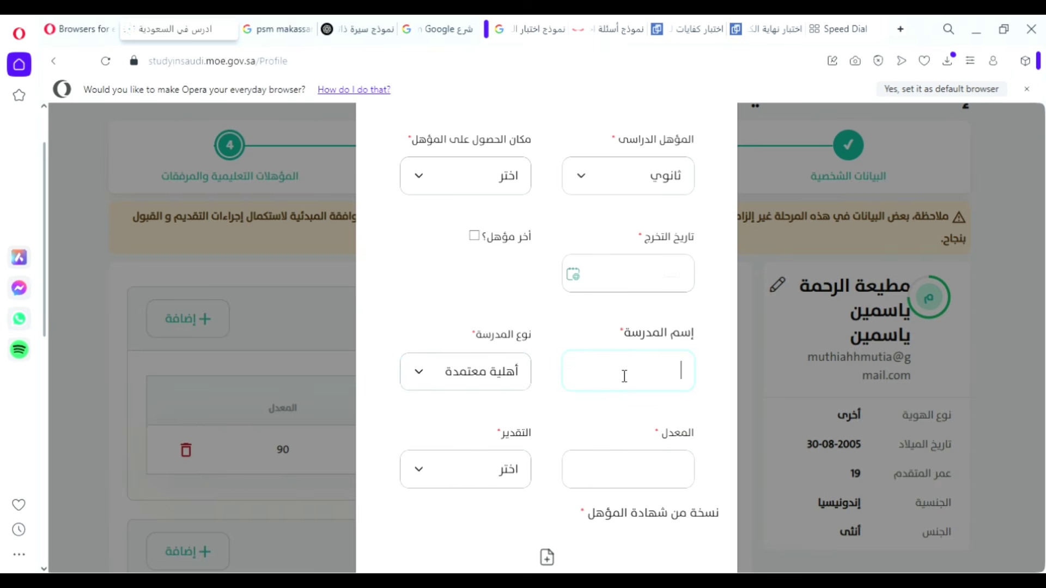
{"action": "left_click", "coordinate": [493, 378]}
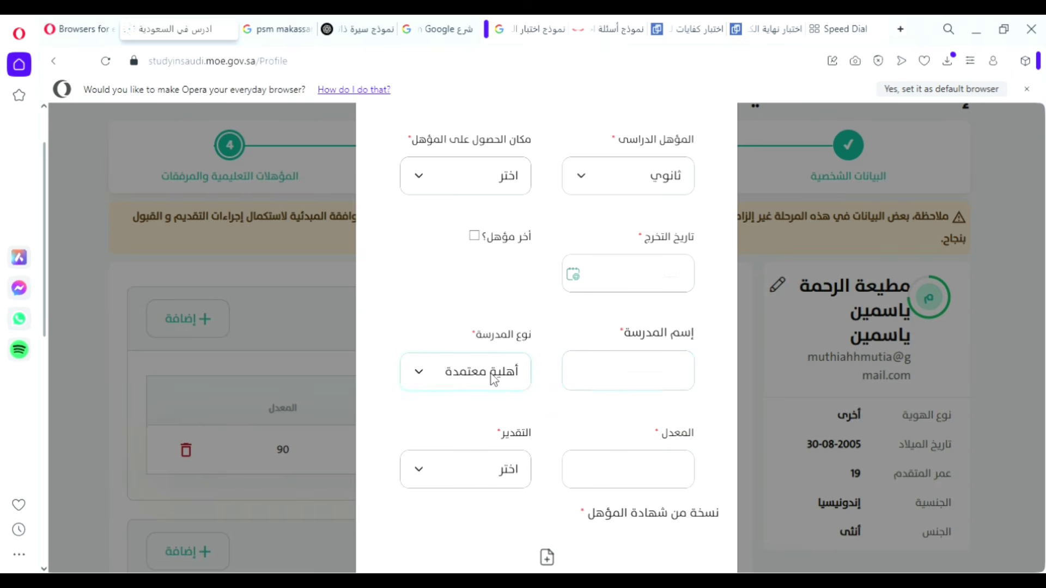
{"action": "left_click", "coordinate": [486, 440]}
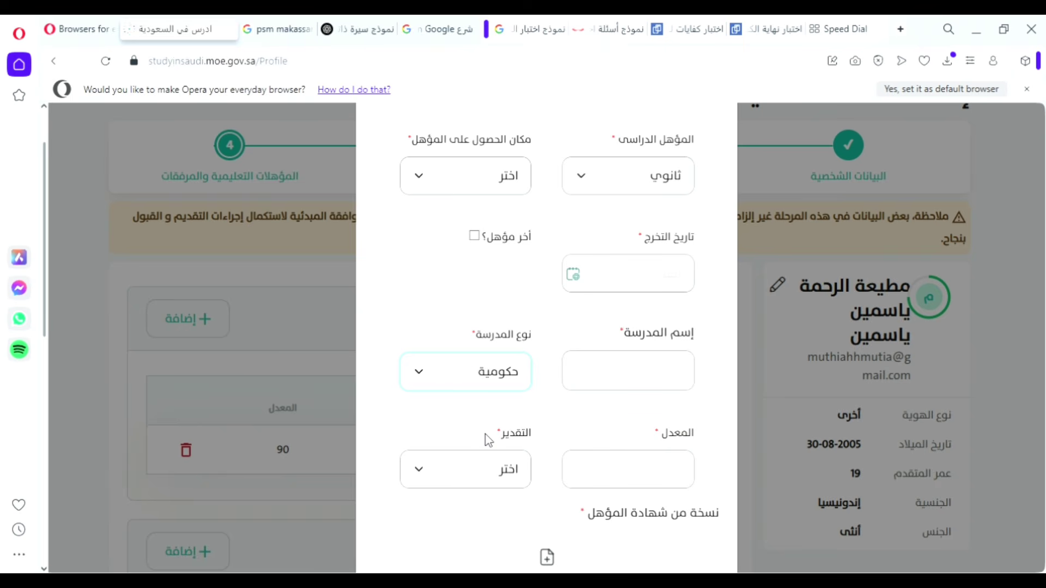
{"action": "left_click", "coordinate": [630, 386]}
Attach شهادة الخلو من السوابق الأمنية.pdf as the qualification certificate copy.
{"action": "scroll", "coordinate": [632, 393], "scroll_direction": "down", "scroll_amount": 1}
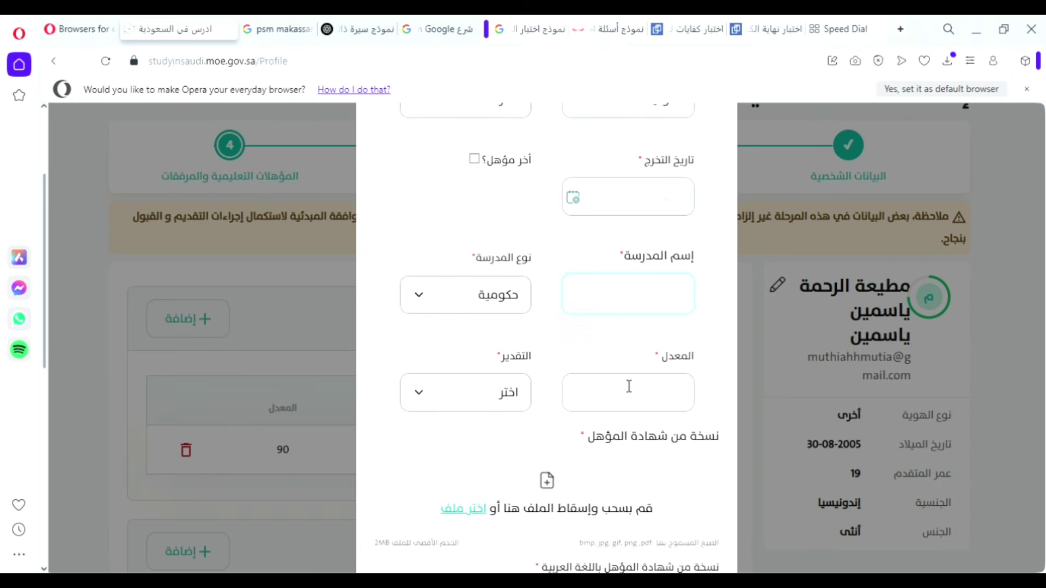
{"action": "left_click", "coordinate": [640, 398]}
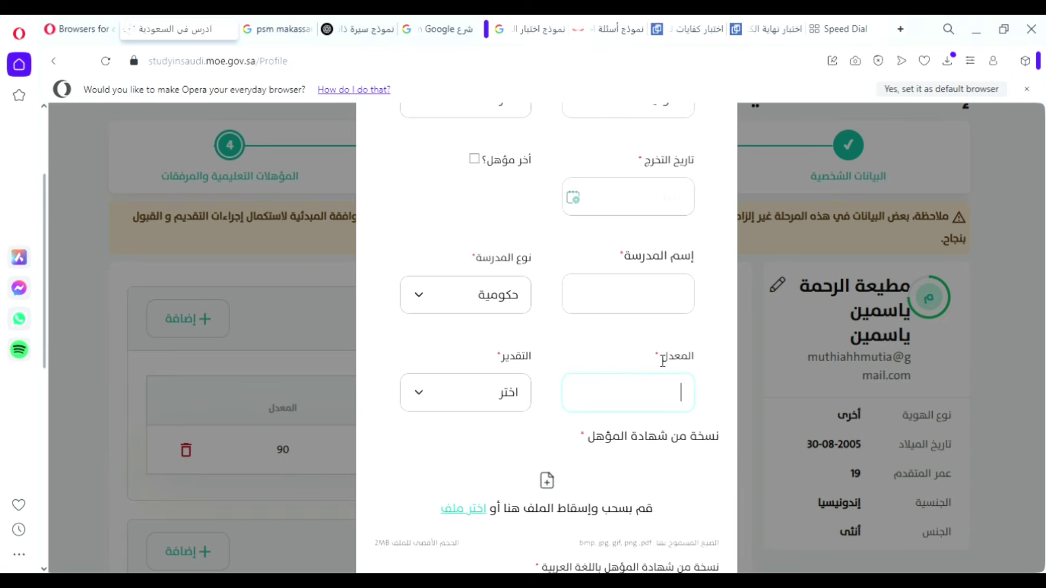
{"action": "left_click_drag", "start_coordinate": [660, 360], "coordinate": [703, 361]}
{"action": "left_click", "coordinate": [702, 361]}
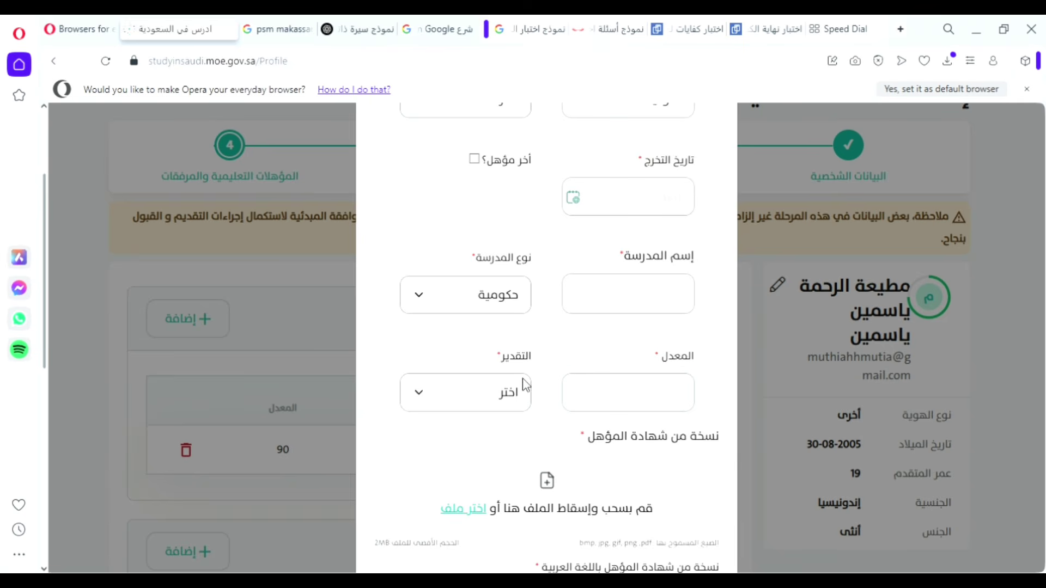
{"action": "left_click", "coordinate": [500, 394]}
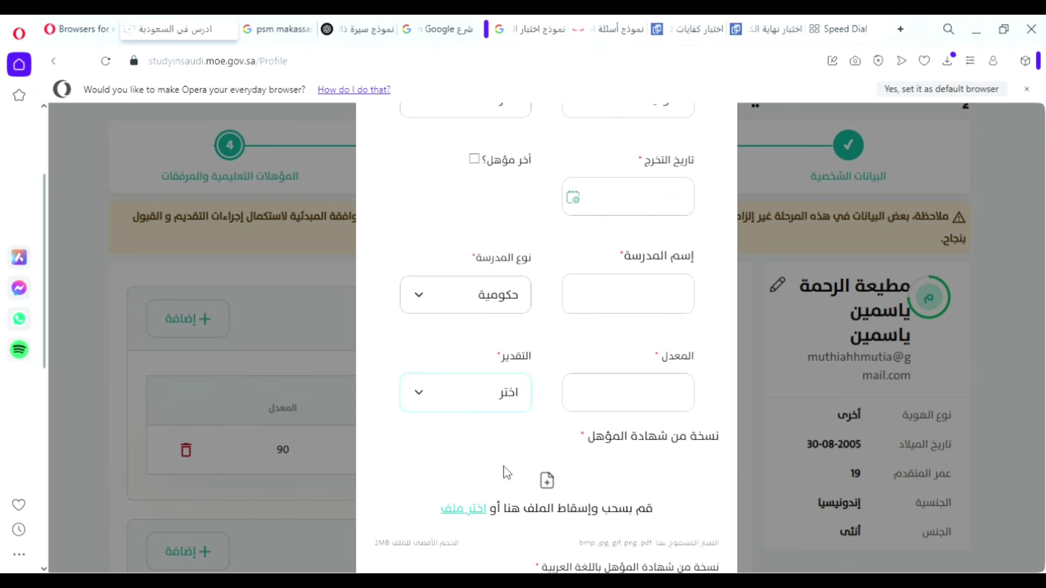
{"action": "scroll", "coordinate": [551, 425], "scroll_direction": "down", "scroll_amount": 3}
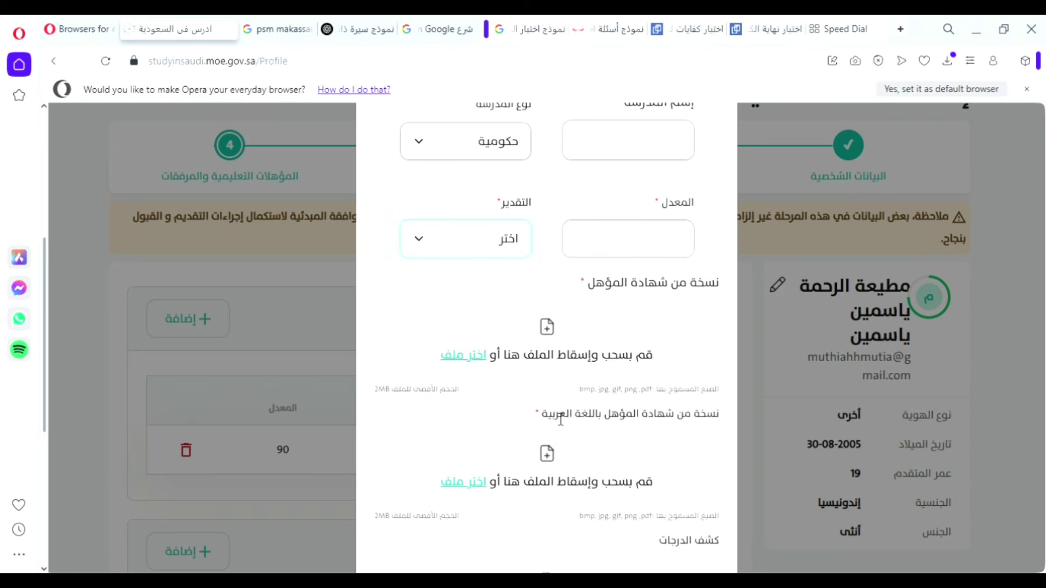
{"action": "scroll", "coordinate": [611, 366], "scroll_direction": "down", "scroll_amount": 1}
{"action": "left_click", "coordinate": [555, 264]}
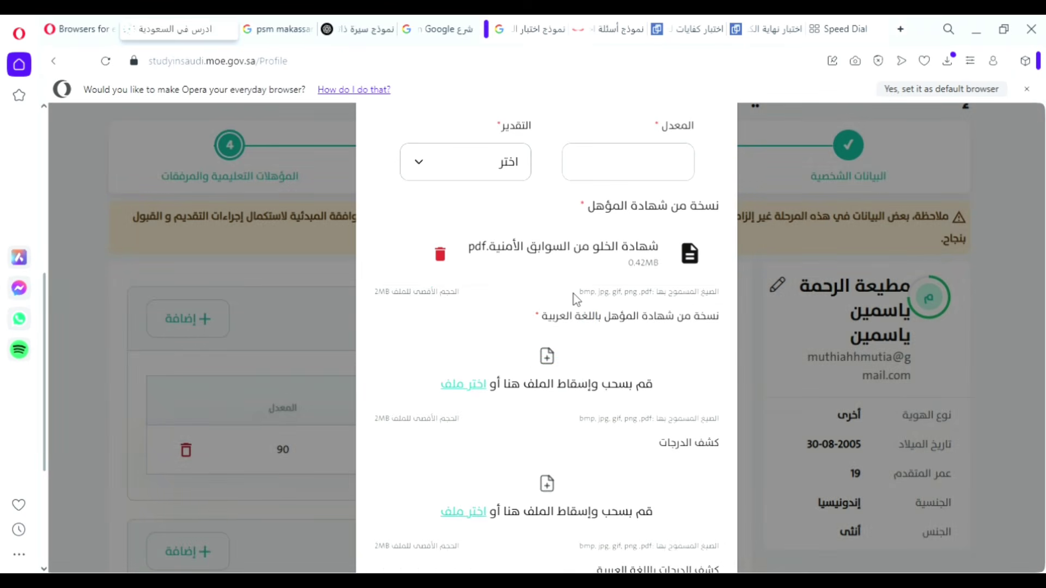
Delete the attached certificate PDF, confirming with نعم استمر.
{"action": "left_click", "coordinate": [448, 256]}
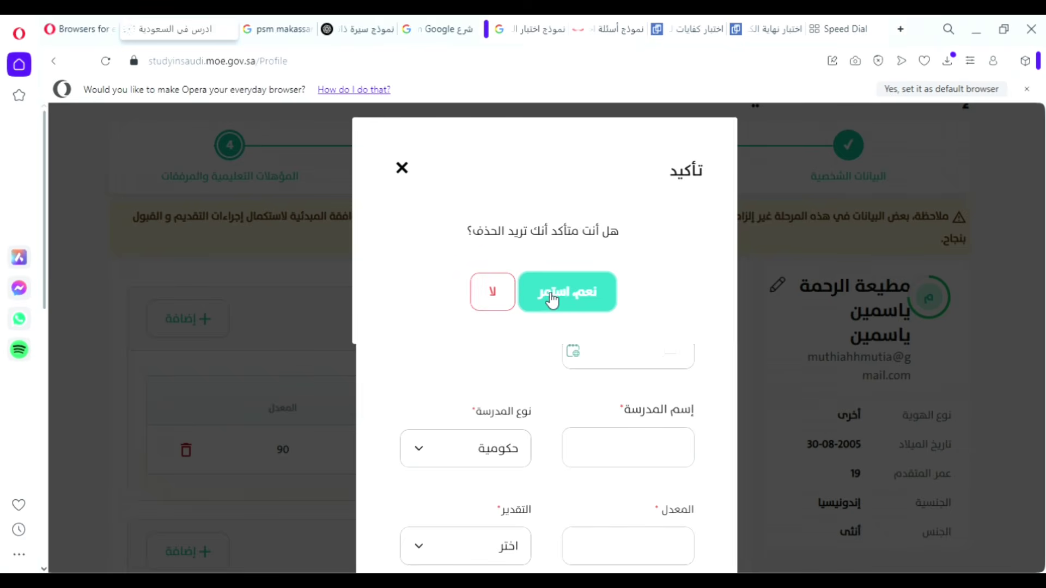
{"action": "left_click", "coordinate": [558, 300]}
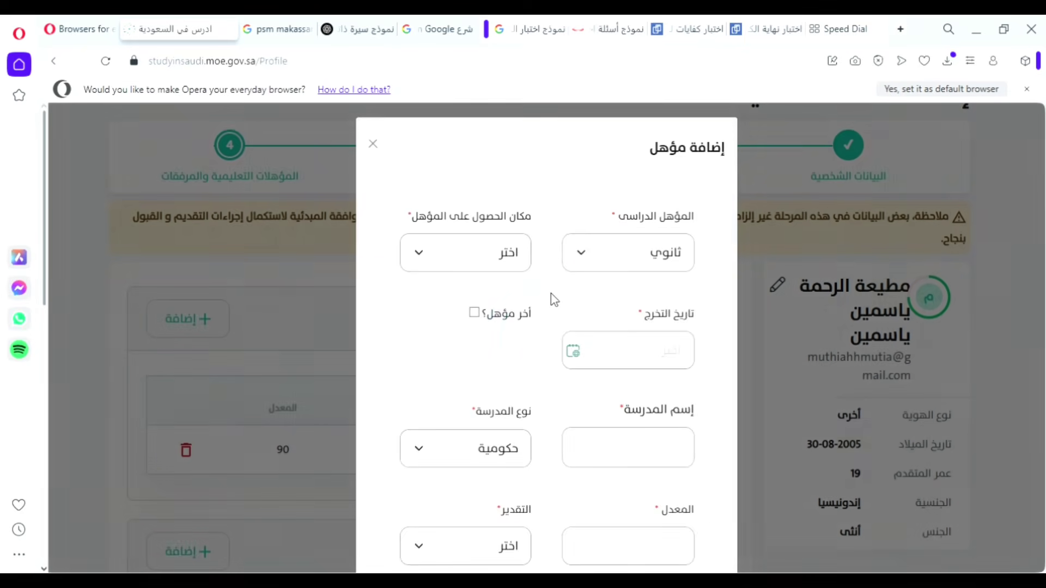
{"action": "scroll", "coordinate": [561, 308], "scroll_direction": "down", "scroll_amount": 3}
{"action": "scroll", "coordinate": [563, 311], "scroll_direction": "down", "scroll_amount": 3}
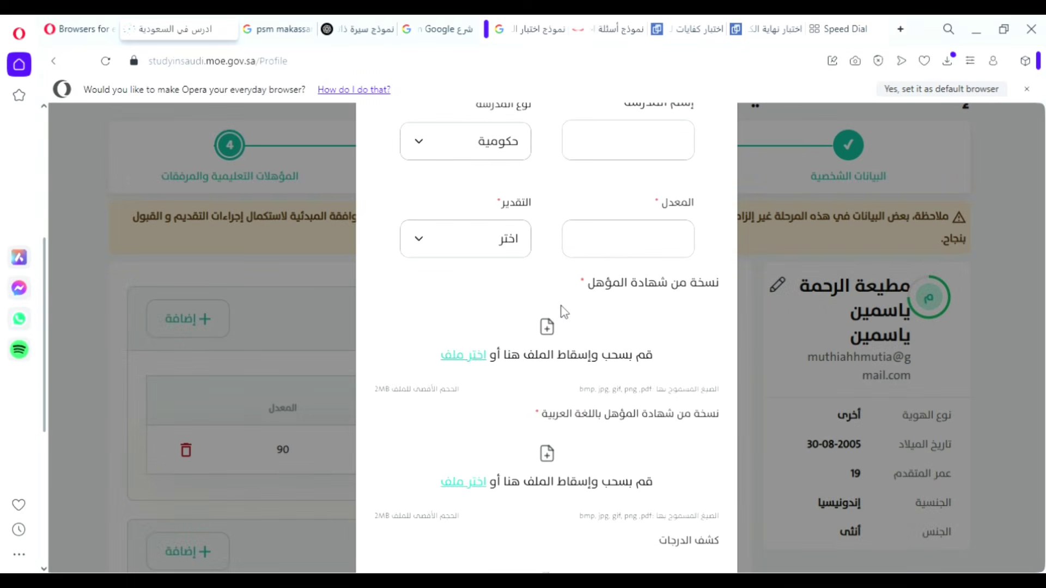
{"action": "scroll", "coordinate": [567, 312], "scroll_direction": "up", "scroll_amount": 4}
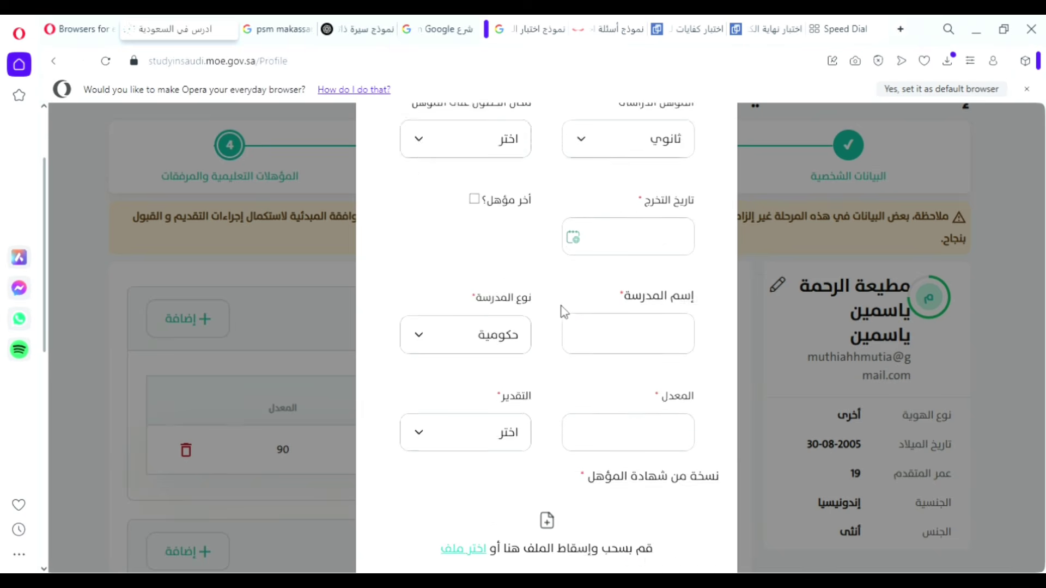
{"action": "scroll", "coordinate": [563, 310], "scroll_direction": "down", "scroll_amount": 6}
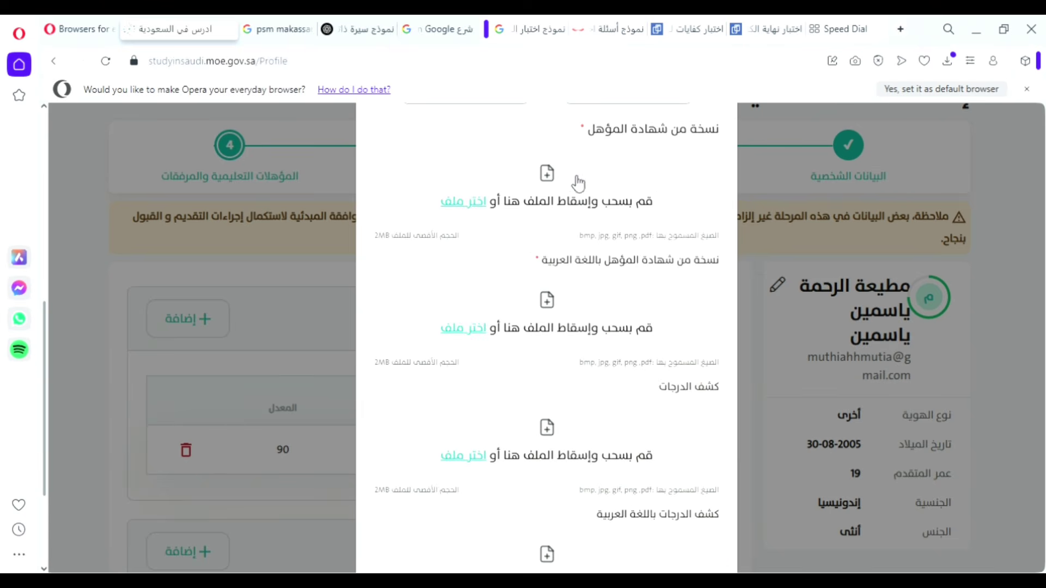
{"action": "scroll", "coordinate": [654, 196], "scroll_direction": "up", "scroll_amount": 2}
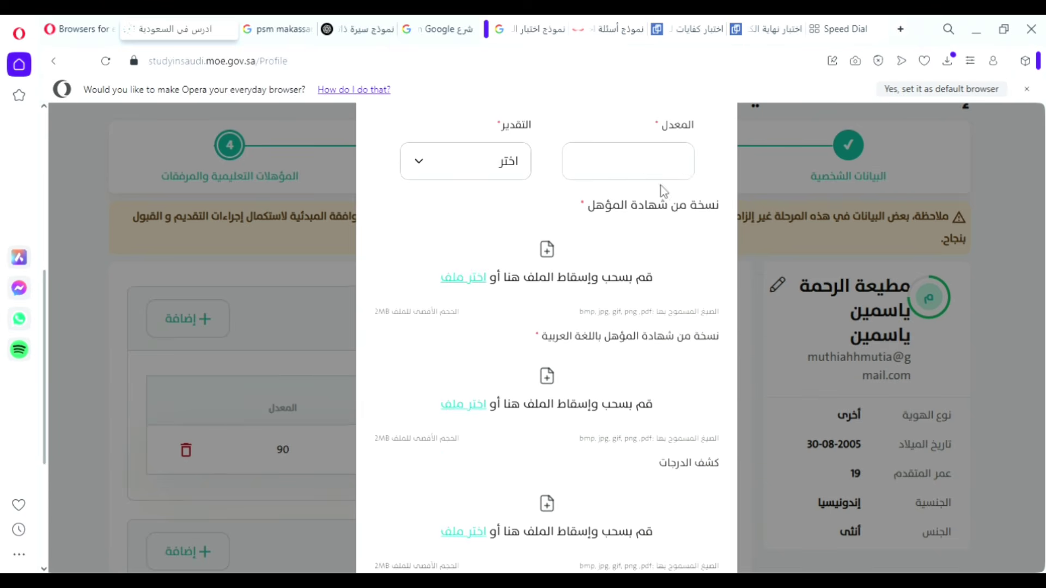
{"action": "left_click_drag", "start_coordinate": [720, 214], "coordinate": [599, 210]}
{"action": "left_click", "coordinate": [724, 227]}
Attach the 0.39MB transcript PDF under كشف الدرجات باللغة العربية.
{"action": "scroll", "coordinate": [667, 275], "scroll_direction": "down", "scroll_amount": 3}
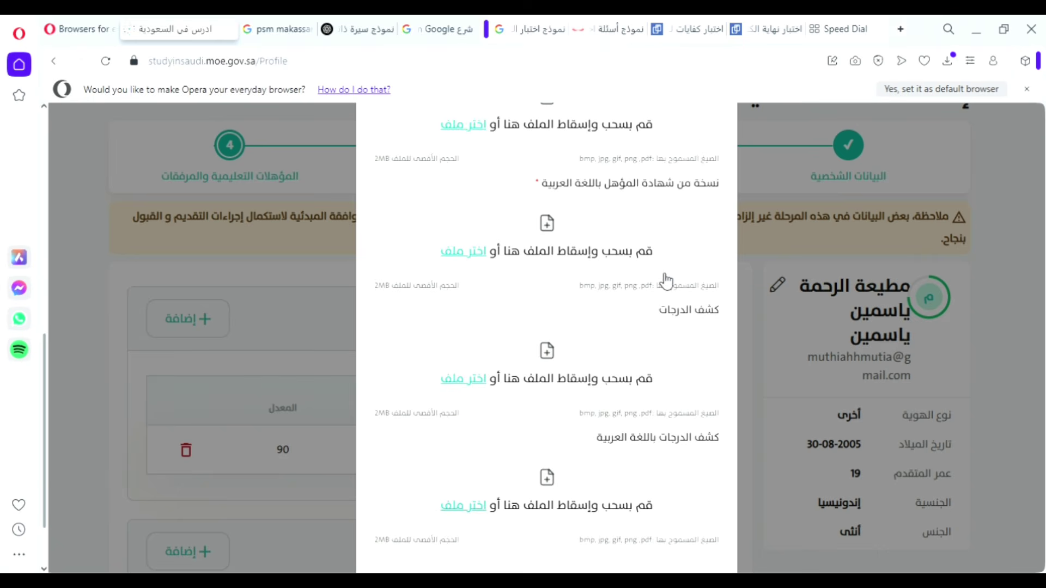
{"action": "mouse_move", "coordinate": [721, 191]}
{"action": "left_mouse_down"}
{"action": "mouse_move", "coordinate": [545, 199]}
{"action": "mouse_move", "coordinate": [732, 197]}
{"action": "left_mouse_up"}
{"action": "left_click_drag", "start_coordinate": [597, 191], "coordinate": [576, 190]}
{"action": "scroll", "coordinate": [647, 403], "scroll_direction": "down", "scroll_amount": 2}
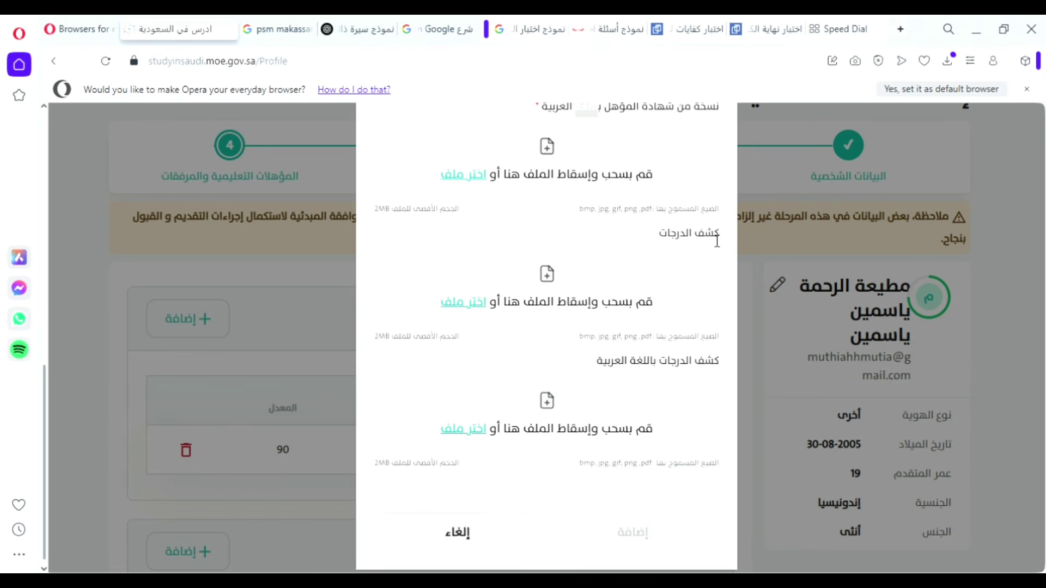
{"action": "left_click", "coordinate": [721, 239]}
{"action": "left_click_drag", "start_coordinate": [721, 238], "coordinate": [642, 245]}
{"action": "left_click", "coordinate": [641, 245]}
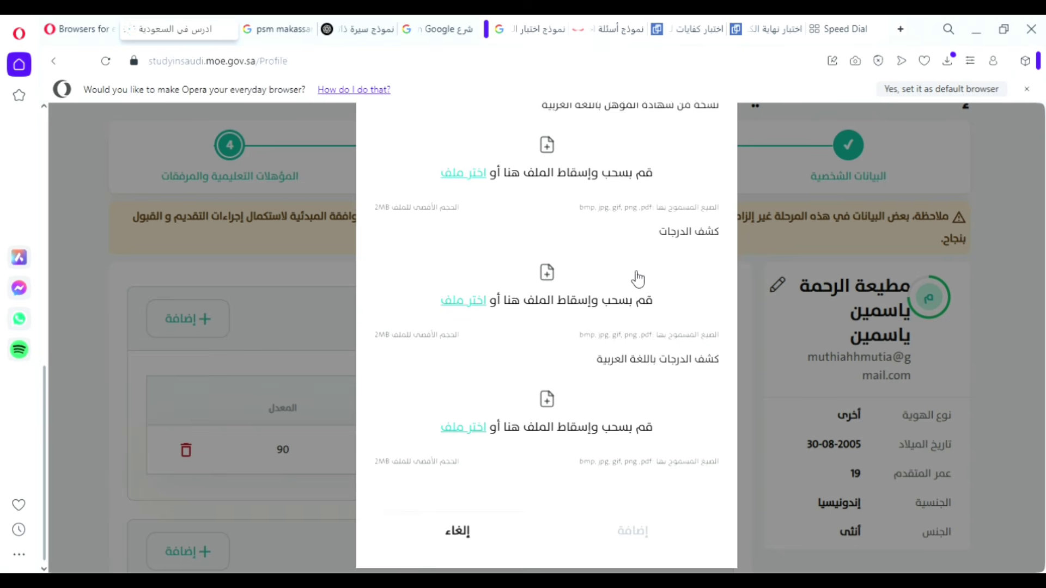
{"action": "scroll", "coordinate": [632, 283], "scroll_direction": "down", "scroll_amount": 1}
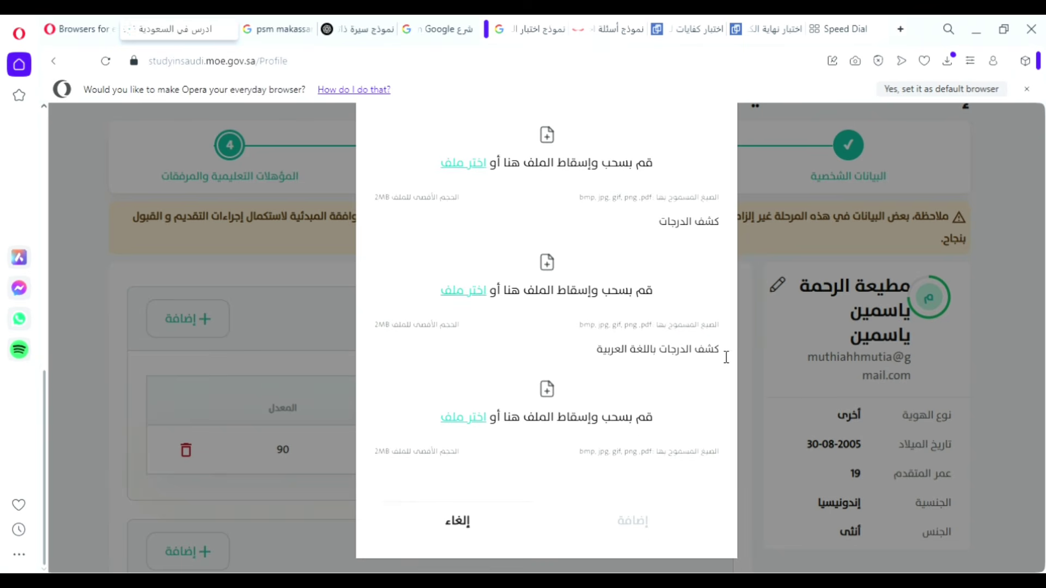
{"action": "left_click_drag", "start_coordinate": [726, 357], "coordinate": [595, 354]}
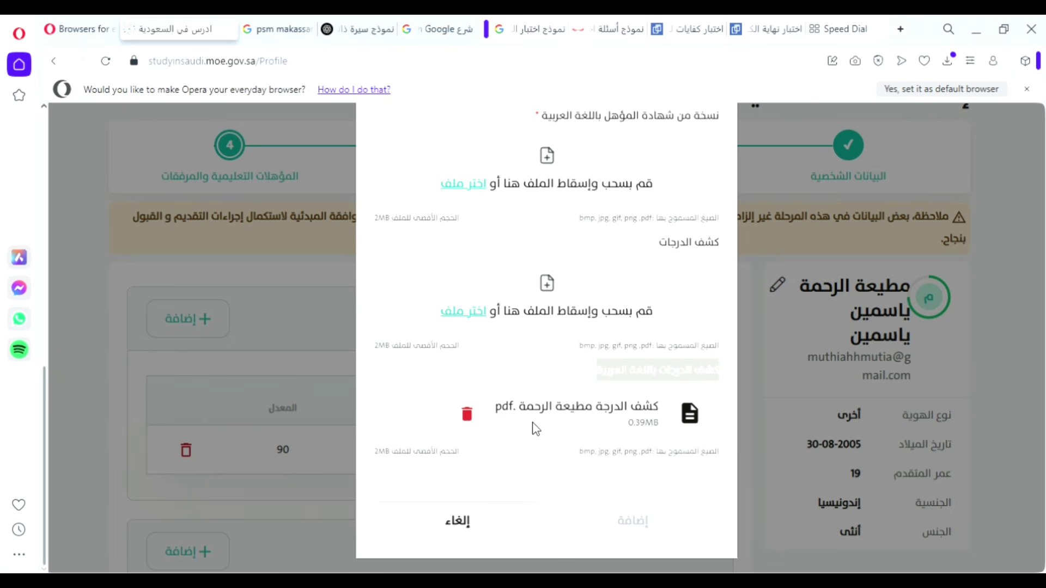
Cancel the unfinished qualification form with إلغاء.
{"action": "left_click", "coordinate": [437, 526]}
{"action": "scroll", "coordinate": [353, 403], "scroll_direction": "down", "scroll_amount": 1}
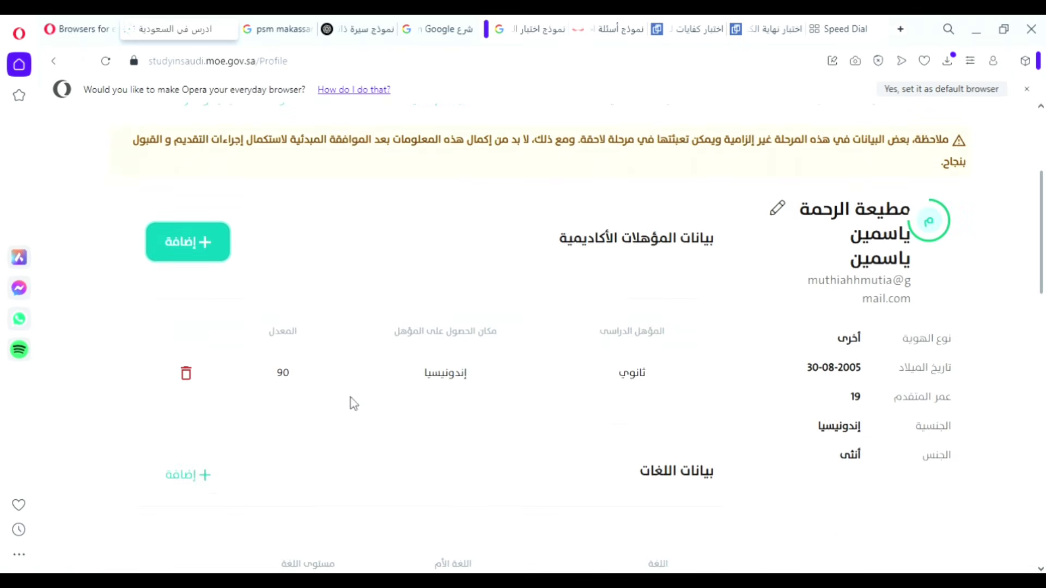
{"action": "left_click_drag", "start_coordinate": [651, 375], "coordinate": [554, 391]}
{"action": "left_click", "coordinate": [554, 391]}
{"action": "scroll", "coordinate": [305, 390], "scroll_direction": "down", "scroll_amount": 2}
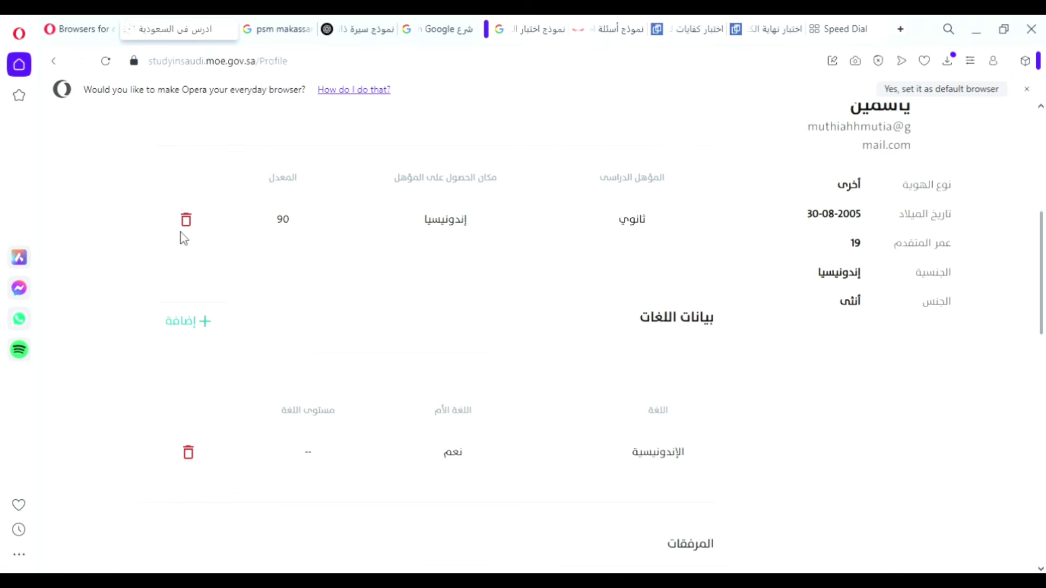
{"action": "scroll", "coordinate": [654, 349], "scroll_direction": "down", "scroll_amount": 2}
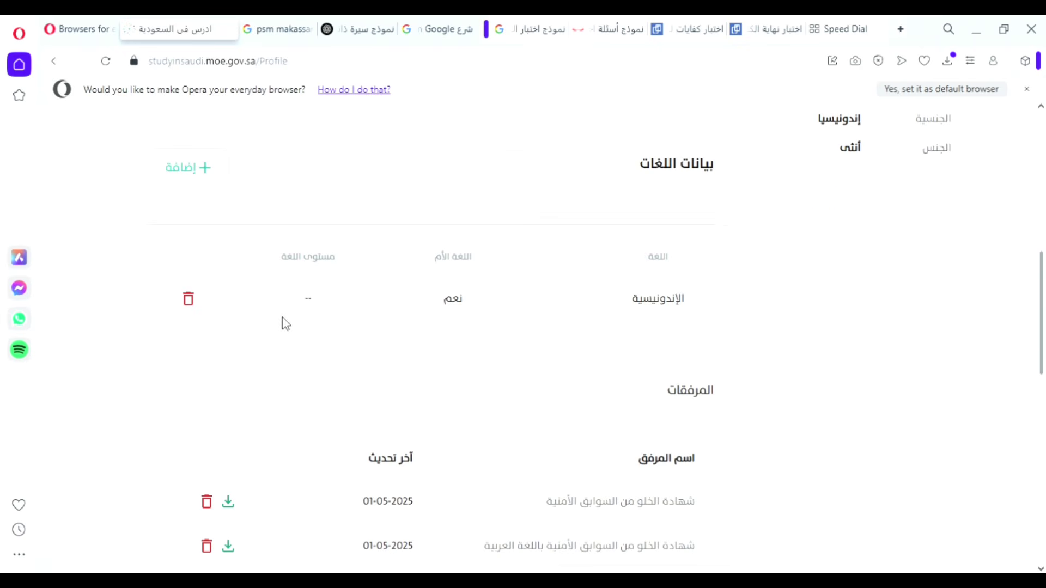
Add الإنجليزية as a non-native language at level مبتدئ.
{"action": "left_click", "coordinate": [201, 173]}
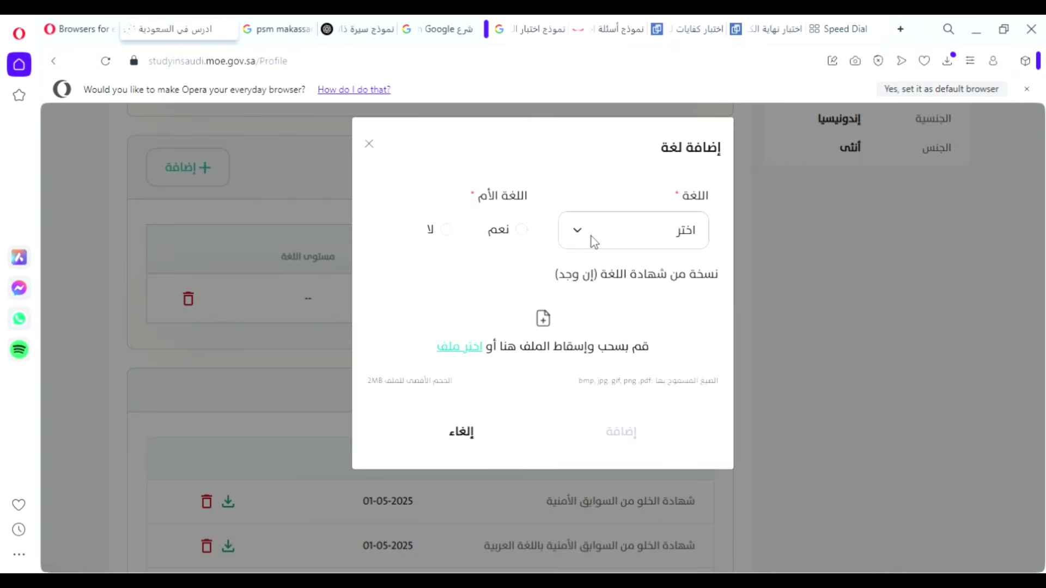
{"action": "left_click", "coordinate": [591, 236]}
{"action": "left_click", "coordinate": [610, 303]}
{"action": "left_click", "coordinate": [448, 231]}
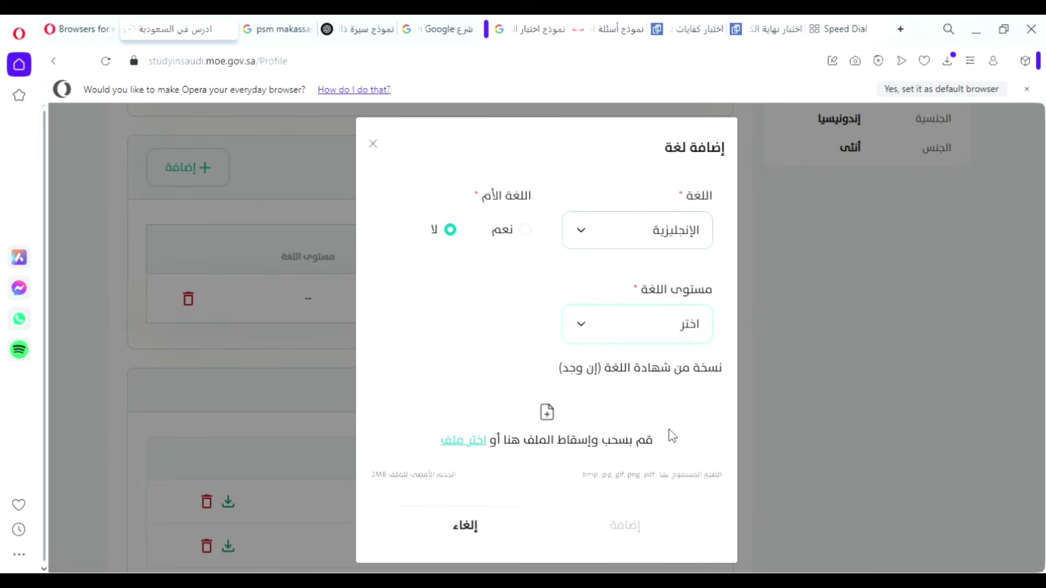
{"action": "left_click", "coordinate": [670, 386]}
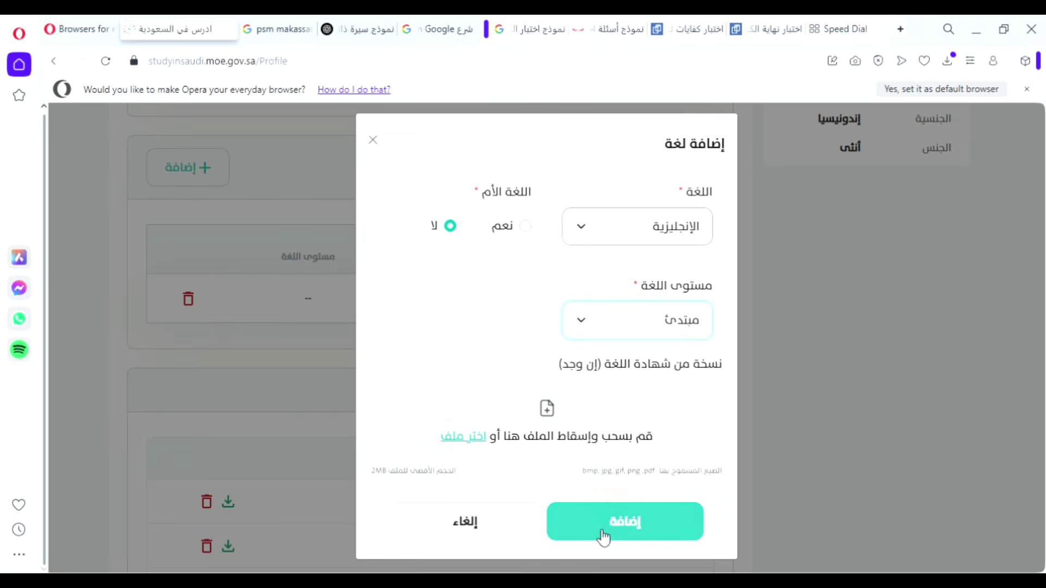
{"action": "left_click", "coordinate": [560, 420]}
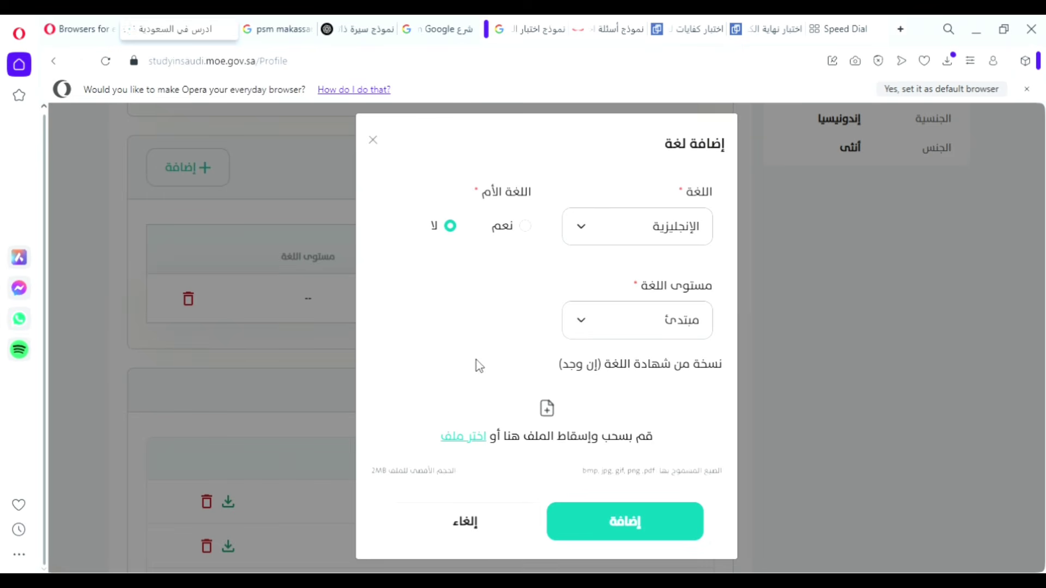
{"action": "left_click", "coordinate": [605, 515]}
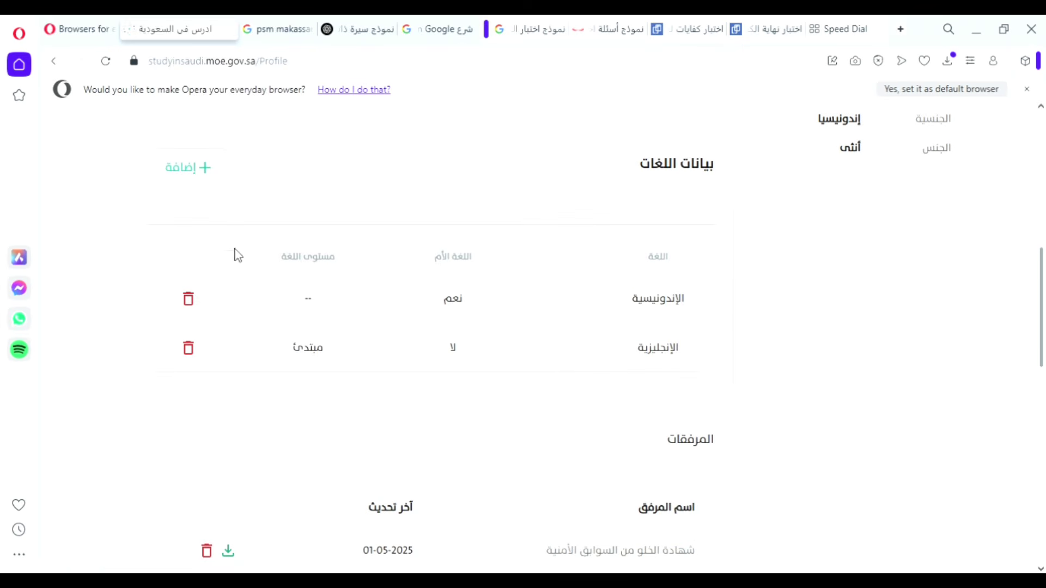
Add العربية under أخرى as a non-native language at level متوسط.
{"action": "left_click", "coordinate": [191, 172]}
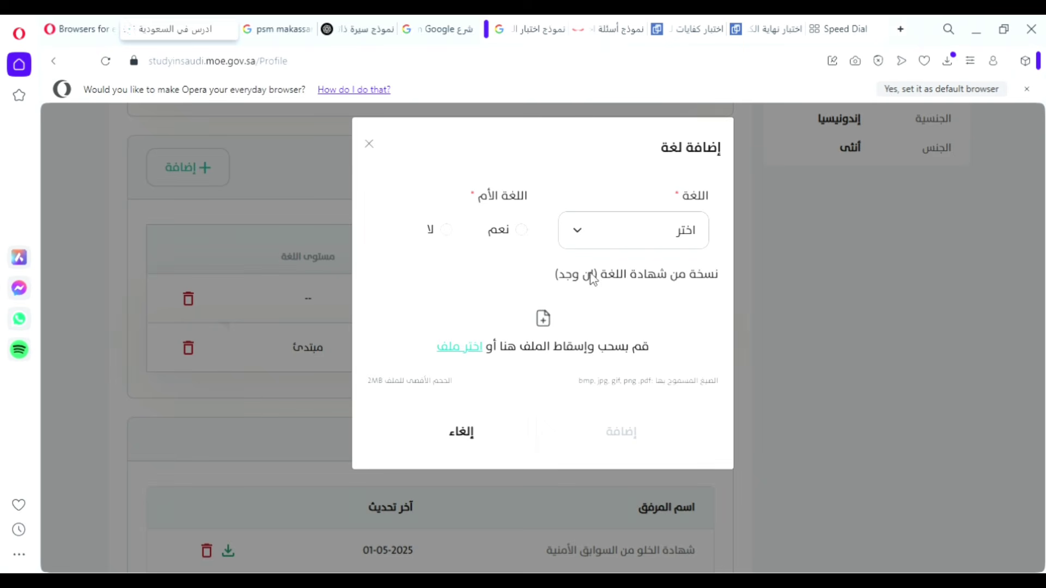
{"action": "left_click", "coordinate": [604, 241]}
{"action": "left_click", "coordinate": [646, 556]}
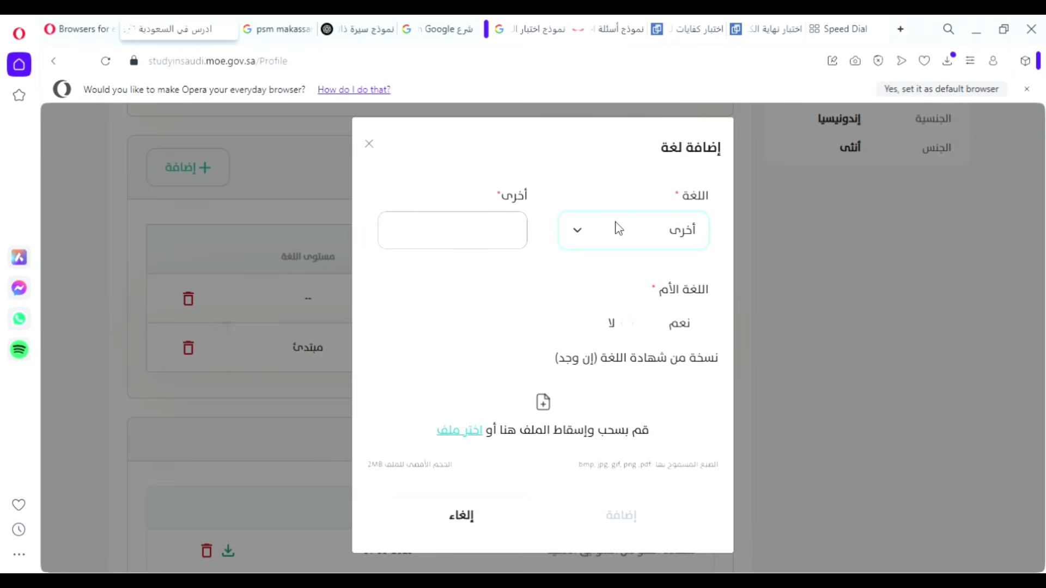
{"action": "left_click", "coordinate": [495, 230]}
{"action": "type", "text": "Ing"}
{"action": "type", "text": "العر"}
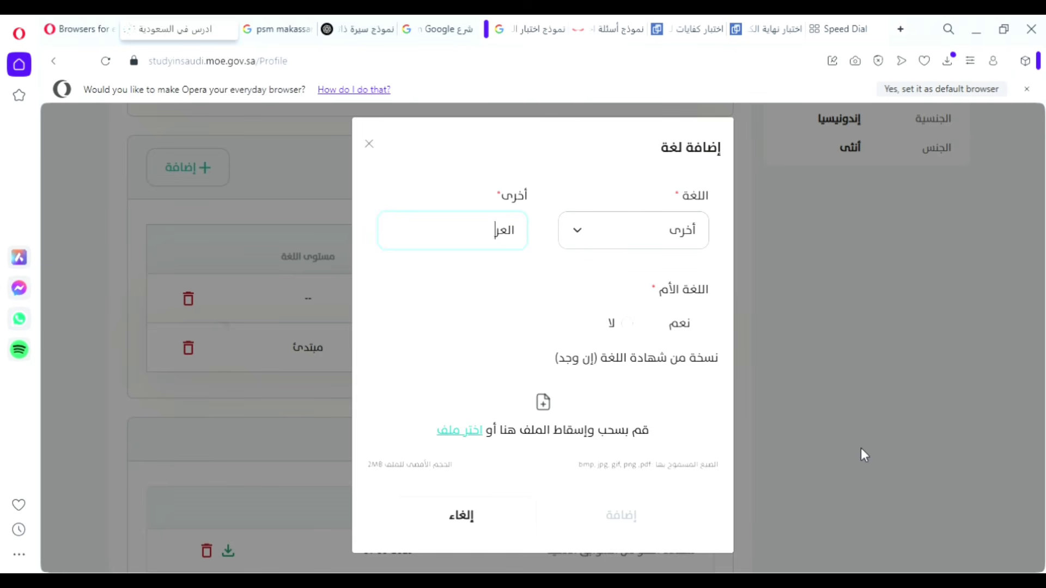
{"action": "type", "text": "بية"}
{"action": "left_click", "coordinate": [629, 325]}
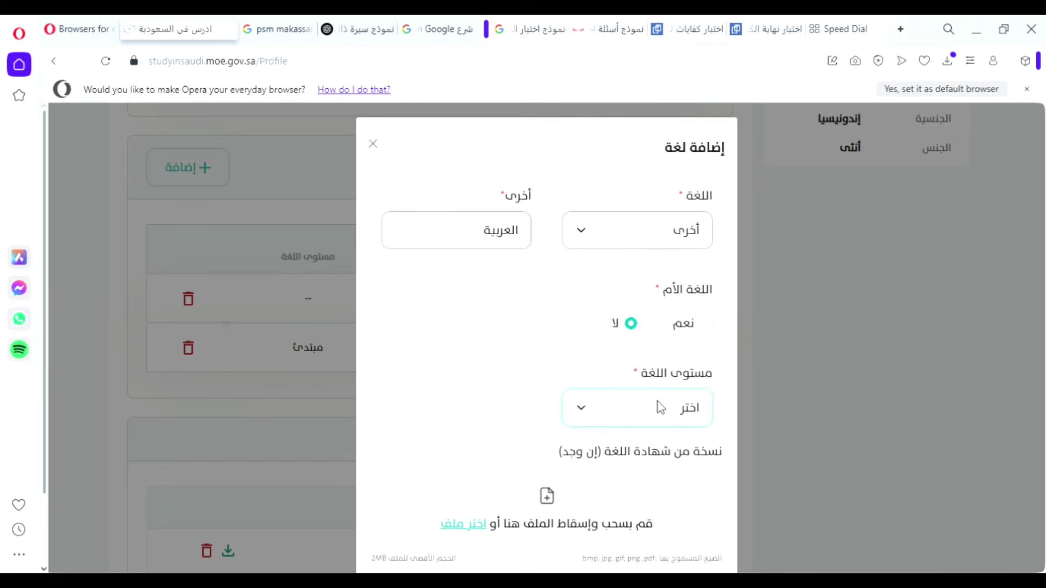
{"action": "left_click", "coordinate": [671, 496]}
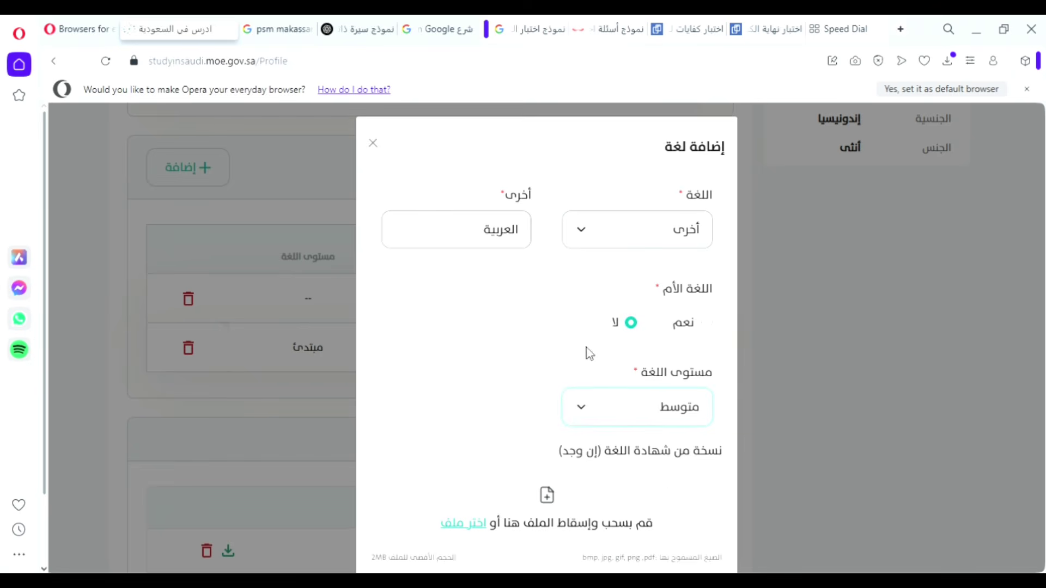
{"action": "scroll", "coordinate": [578, 414], "scroll_direction": "down", "scroll_amount": 2}
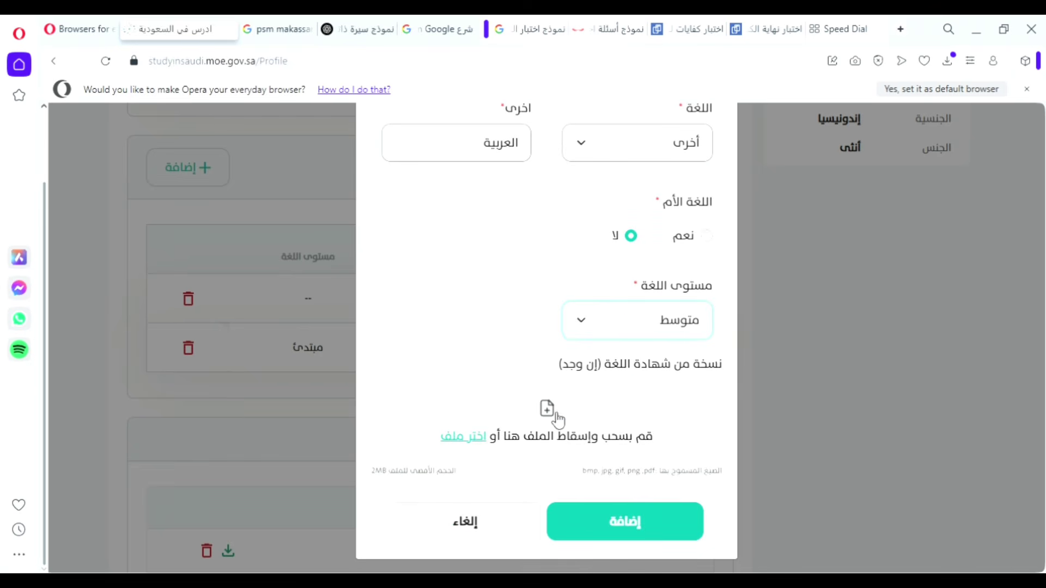
{"action": "left_click", "coordinate": [612, 523]}
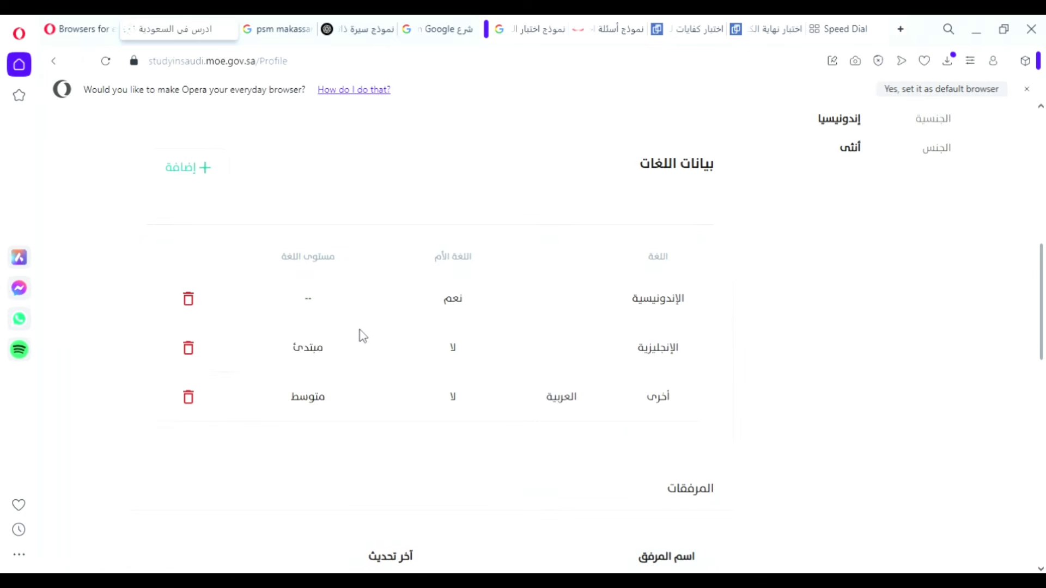
{"action": "scroll", "coordinate": [364, 337], "scroll_direction": "down", "scroll_amount": 1}
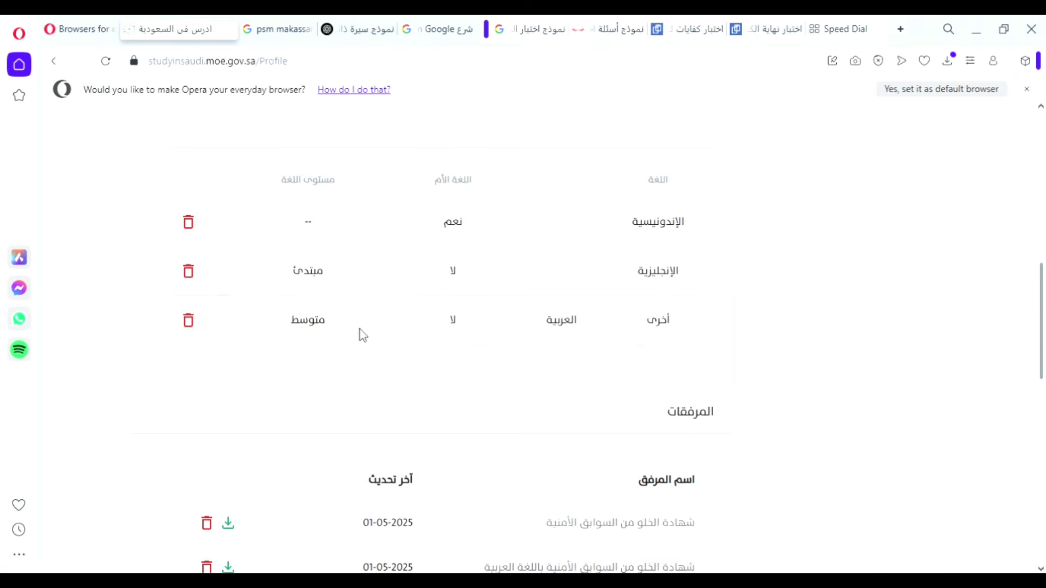
{"action": "scroll", "coordinate": [363, 336], "scroll_direction": "down", "scroll_amount": 2}
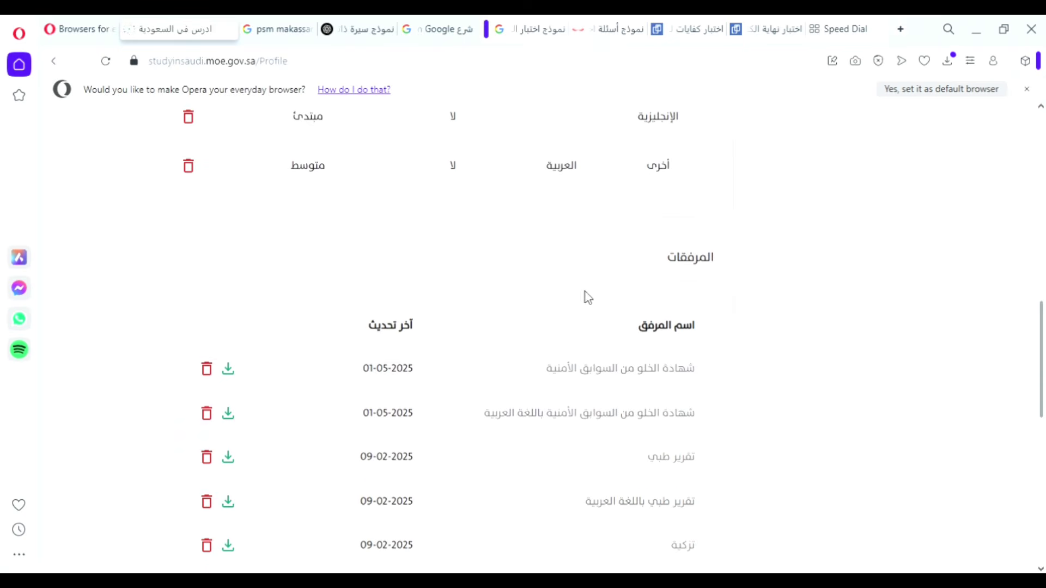
{"action": "scroll", "coordinate": [556, 296], "scroll_direction": "down", "scroll_amount": 2}
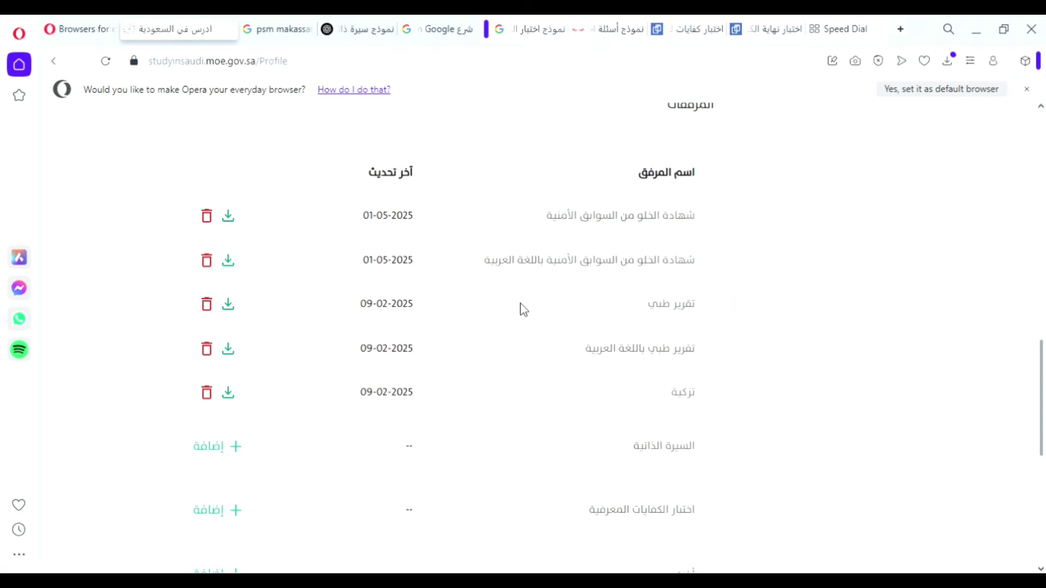
{"action": "scroll", "coordinate": [523, 309], "scroll_direction": "down", "scroll_amount": 1}
{"action": "scroll", "coordinate": [526, 311], "scroll_direction": "up", "scroll_amount": 1}
{"action": "left_click_drag", "start_coordinate": [701, 224], "coordinate": [700, 267]}
{"action": "left_click_drag", "start_coordinate": [698, 306], "coordinate": [658, 314]}
{"action": "left_click", "coordinate": [679, 354]}
{"action": "left_click_drag", "start_coordinate": [701, 358], "coordinate": [667, 358]}
{"action": "left_click", "coordinate": [664, 361]}
{"action": "scroll", "coordinate": [657, 380], "scroll_direction": "down", "scroll_amount": 1}
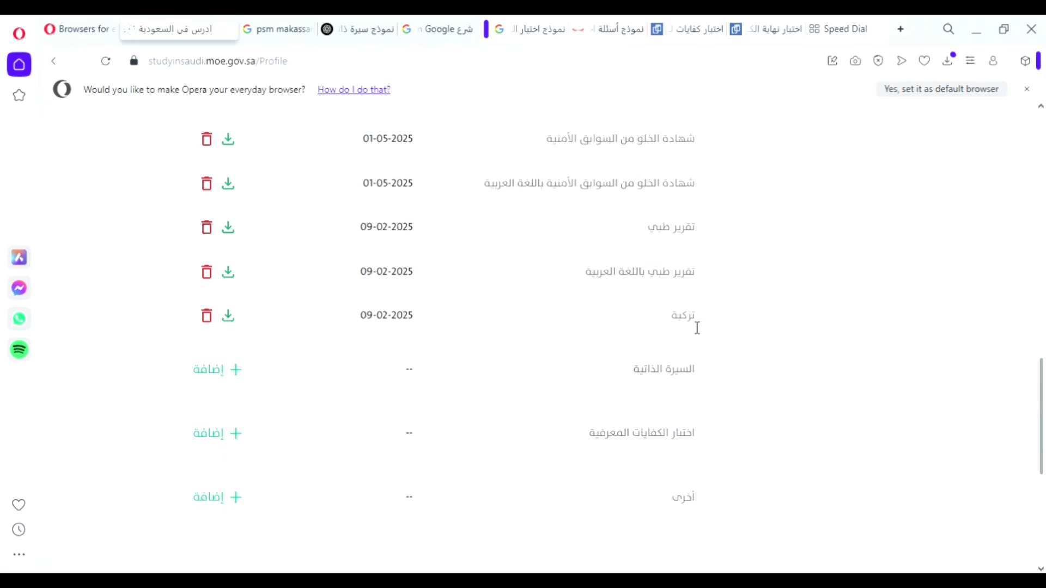
{"action": "left_click_drag", "start_coordinate": [702, 324], "coordinate": [668, 327]}
{"action": "left_click", "coordinate": [655, 333]}
{"action": "scroll", "coordinate": [658, 334], "scroll_direction": "down", "scroll_amount": 1}
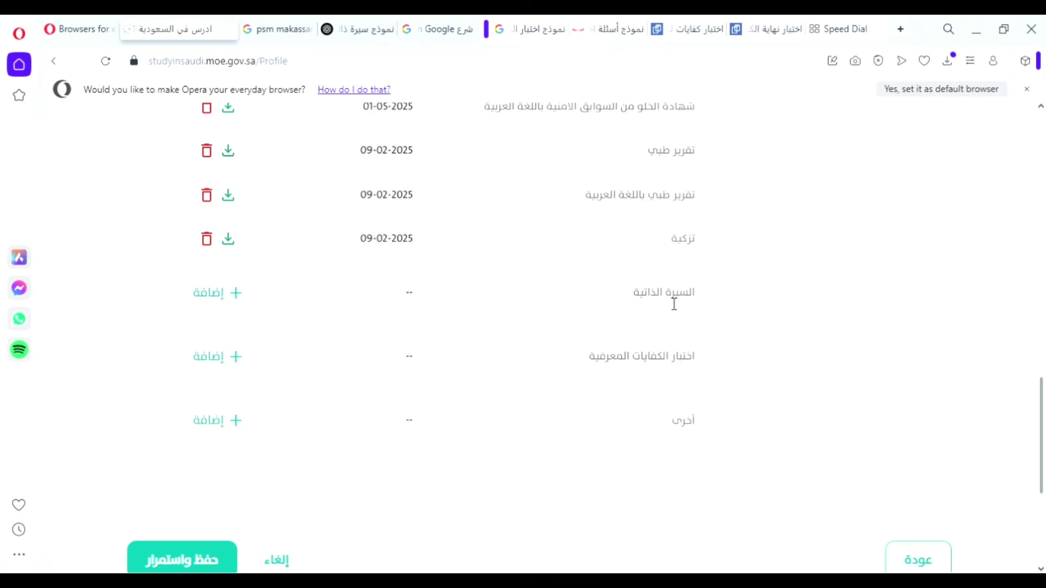
{"action": "left_click_drag", "start_coordinate": [702, 304], "coordinate": [639, 302]}
{"action": "left_click", "coordinate": [643, 307]}
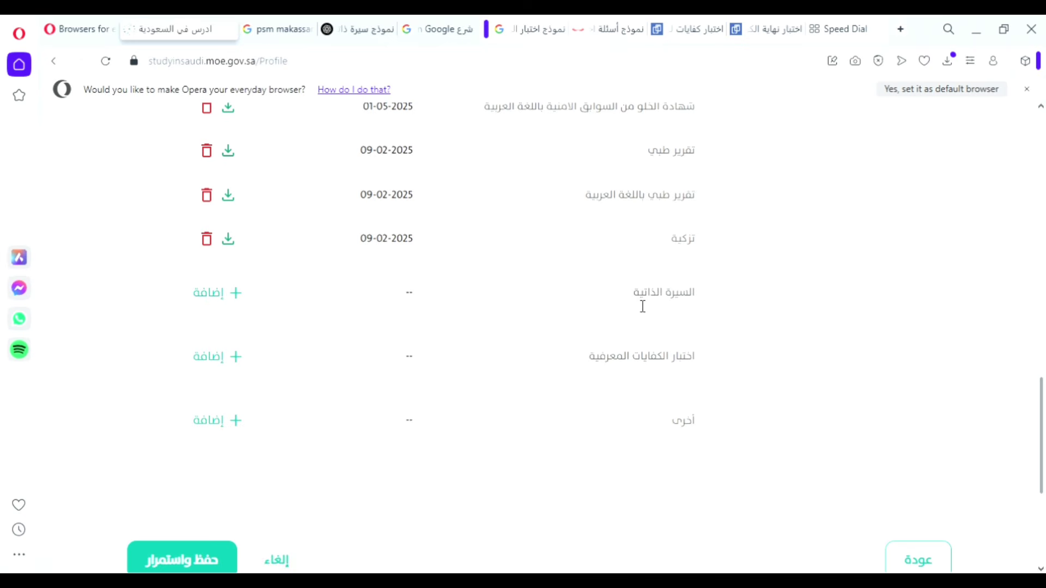
Upload the CV PDF to the السيرة الذاتية attachment row so it shows 01-05-2025.
{"action": "left_click", "coordinate": [199, 290]}
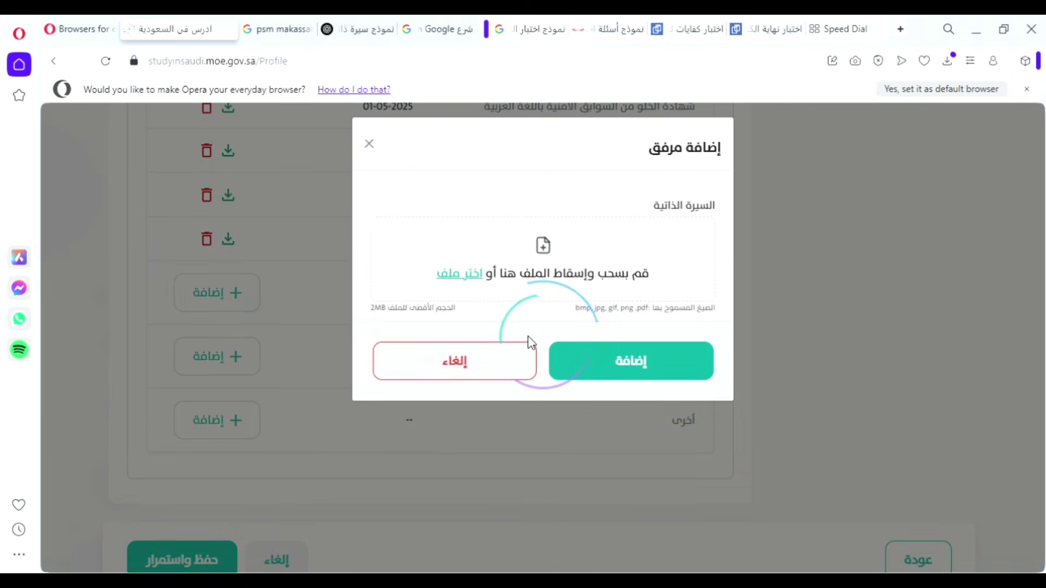
{"action": "left_click", "coordinate": [626, 354]}
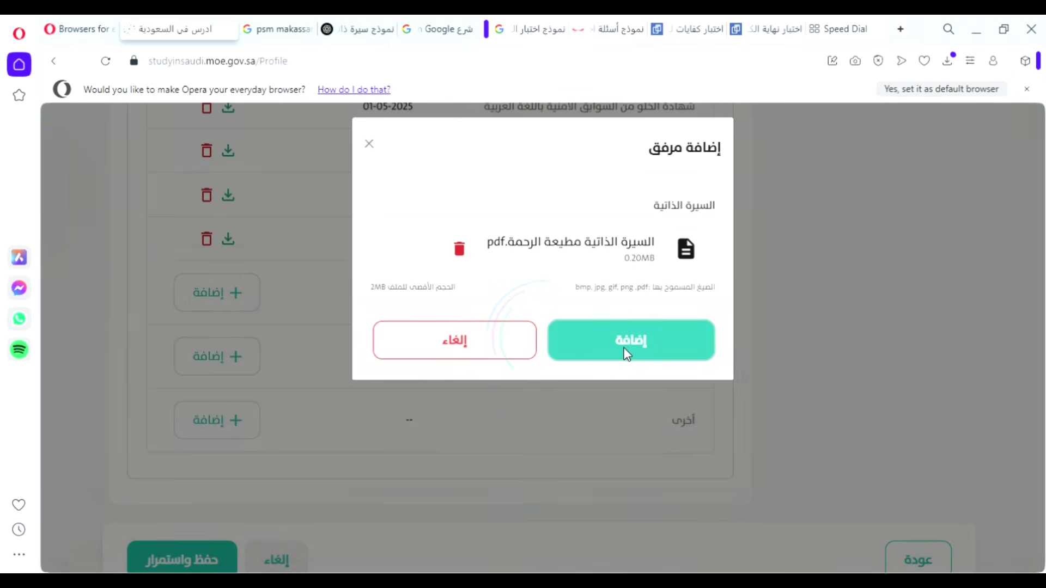
{"action": "scroll", "coordinate": [623, 355], "scroll_direction": "down", "scroll_amount": 2}
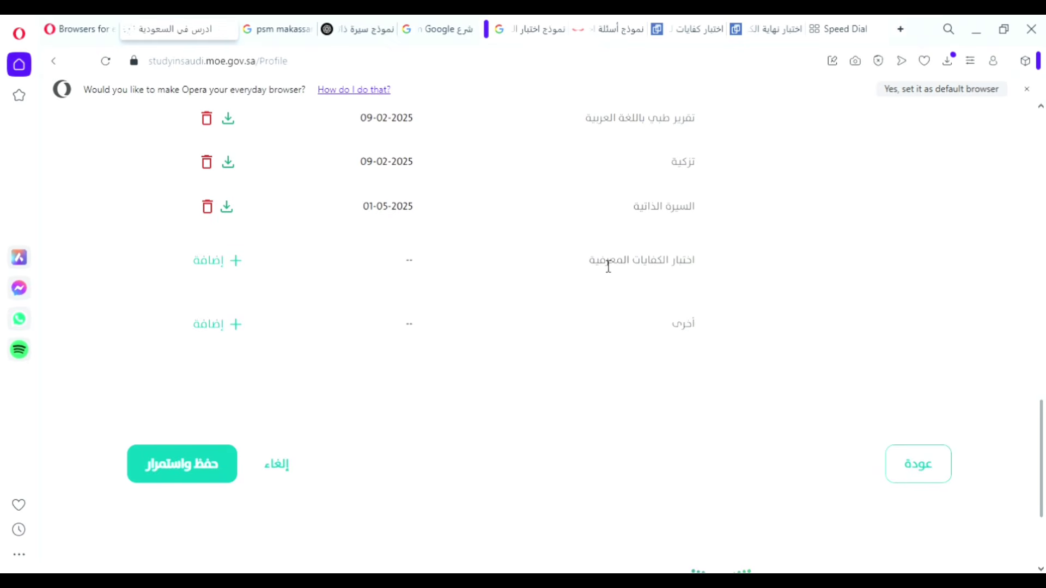
{"action": "left_click_drag", "start_coordinate": [597, 266], "coordinate": [701, 266]}
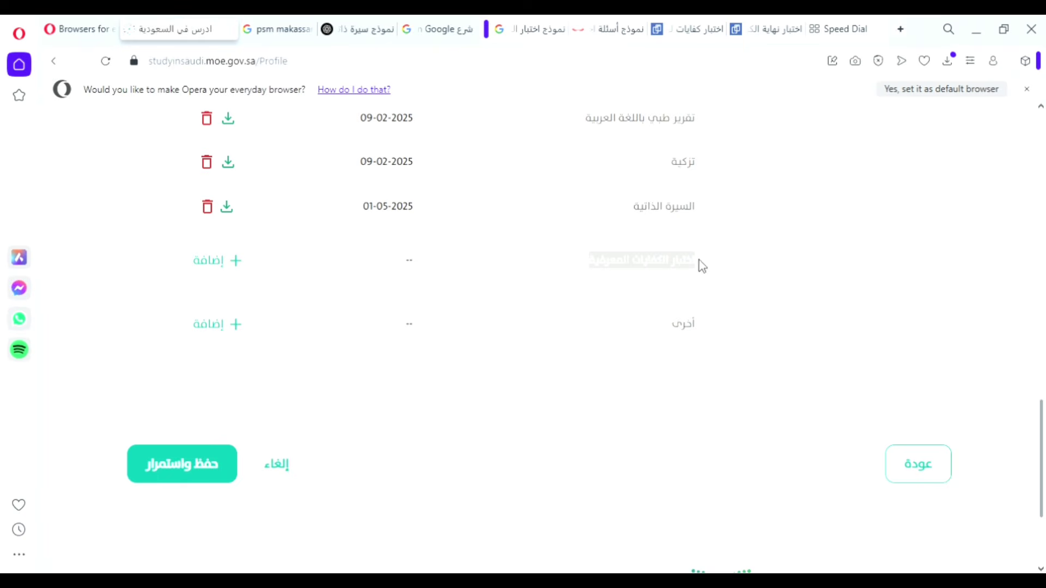
{"action": "left_click", "coordinate": [680, 267]}
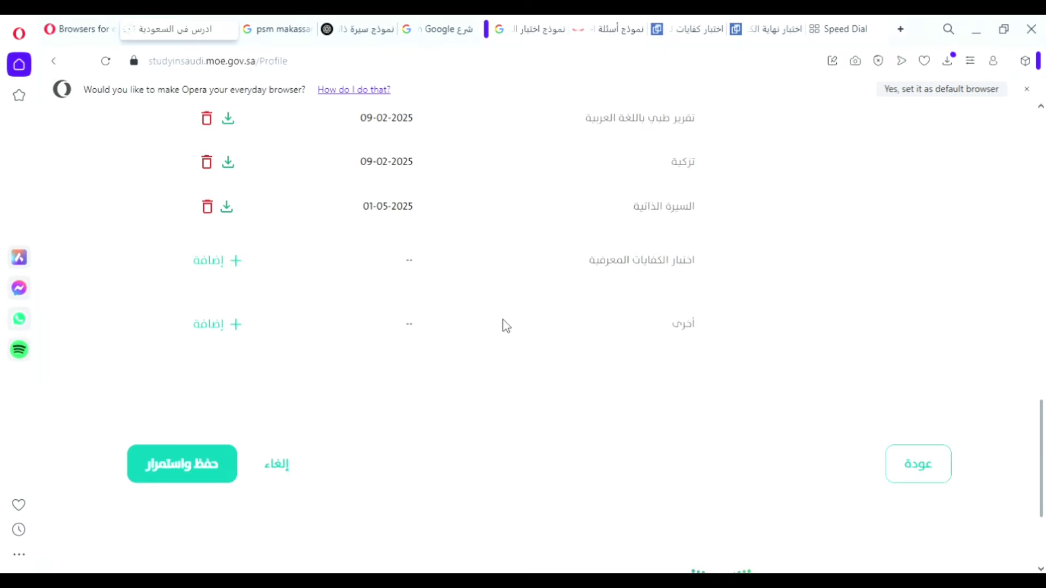
{"action": "scroll", "coordinate": [502, 324], "scroll_direction": "up", "scroll_amount": 5}
{"action": "scroll", "coordinate": [502, 324], "scroll_direction": "down", "scroll_amount": 6}
Save the profile with حفظ واستمرار so all four setup steps are checked.
{"action": "scroll", "coordinate": [469, 325], "scroll_direction": "down", "scroll_amount": 2}
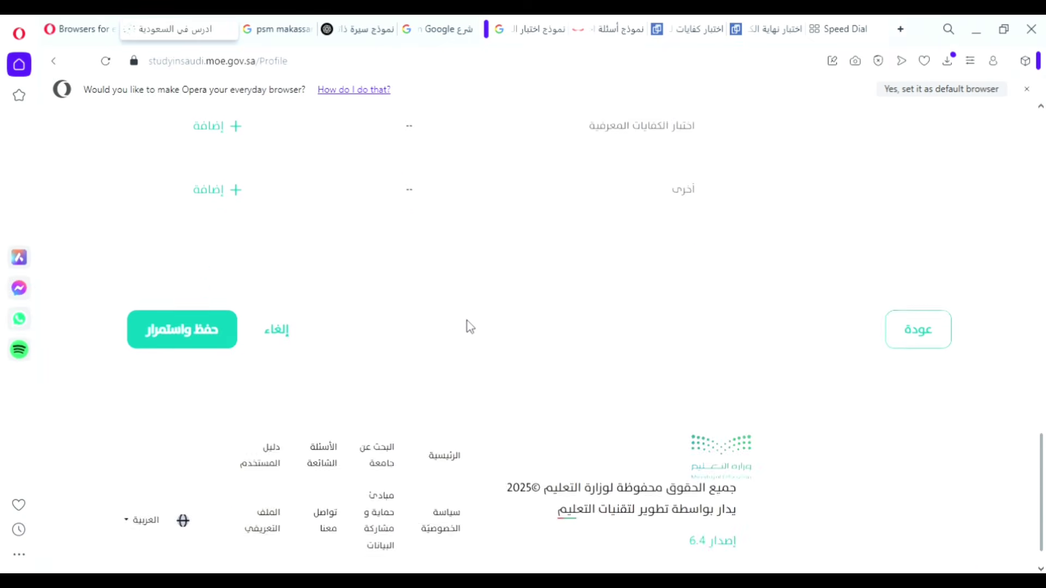
{"action": "scroll", "coordinate": [468, 326], "scroll_direction": "up", "scroll_amount": 9}
{"action": "scroll", "coordinate": [470, 326], "scroll_direction": "up", "scroll_amount": 9}
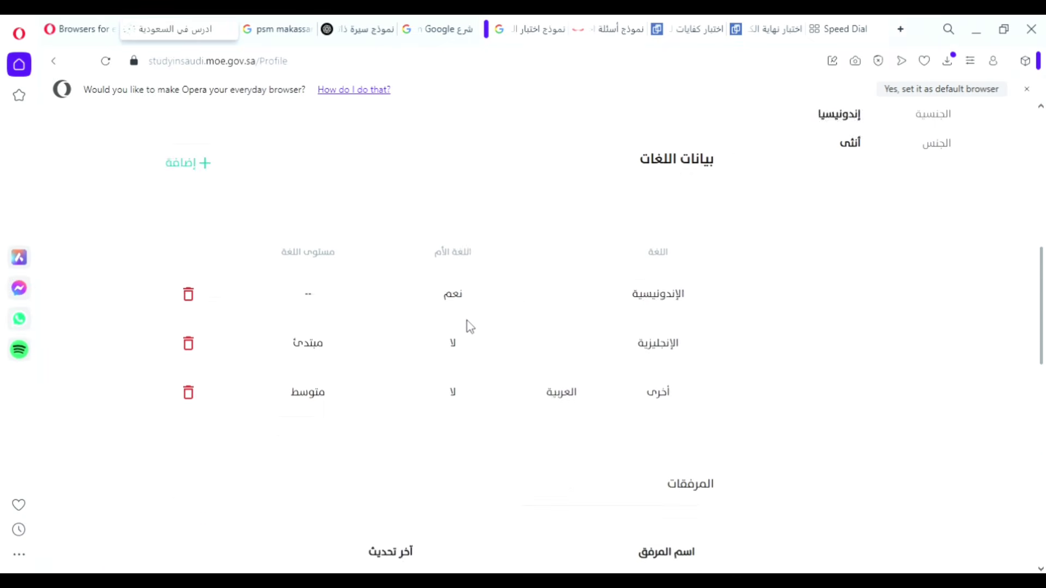
{"action": "scroll", "coordinate": [466, 325], "scroll_direction": "down", "scroll_amount": 6}
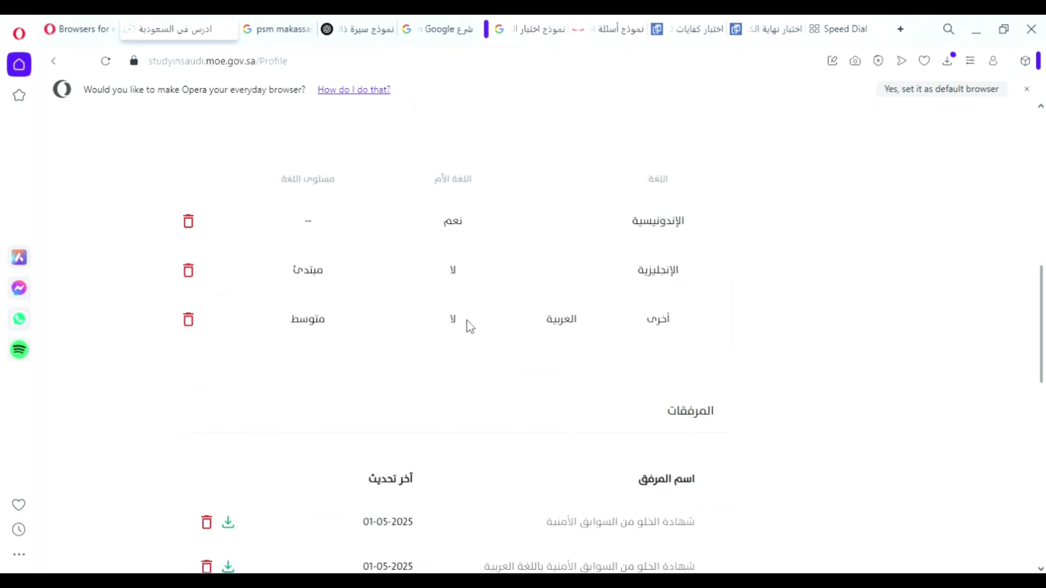
{"action": "scroll", "coordinate": [466, 325], "scroll_direction": "up", "scroll_amount": 6}
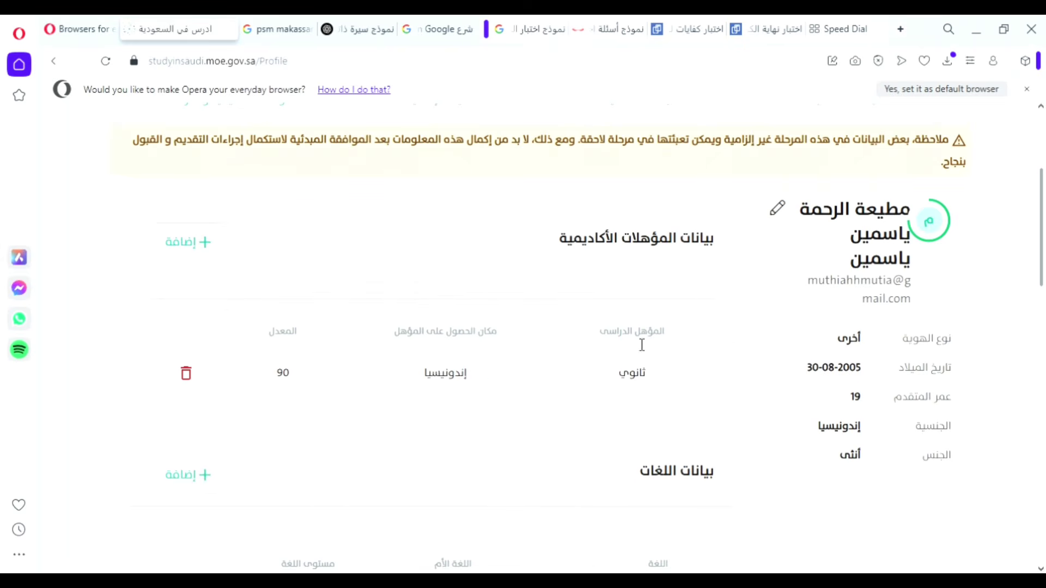
{"action": "scroll", "coordinate": [490, 385], "scroll_direction": "down", "scroll_amount": 2}
{"action": "scroll", "coordinate": [468, 381], "scroll_direction": "down", "scroll_amount": 5}
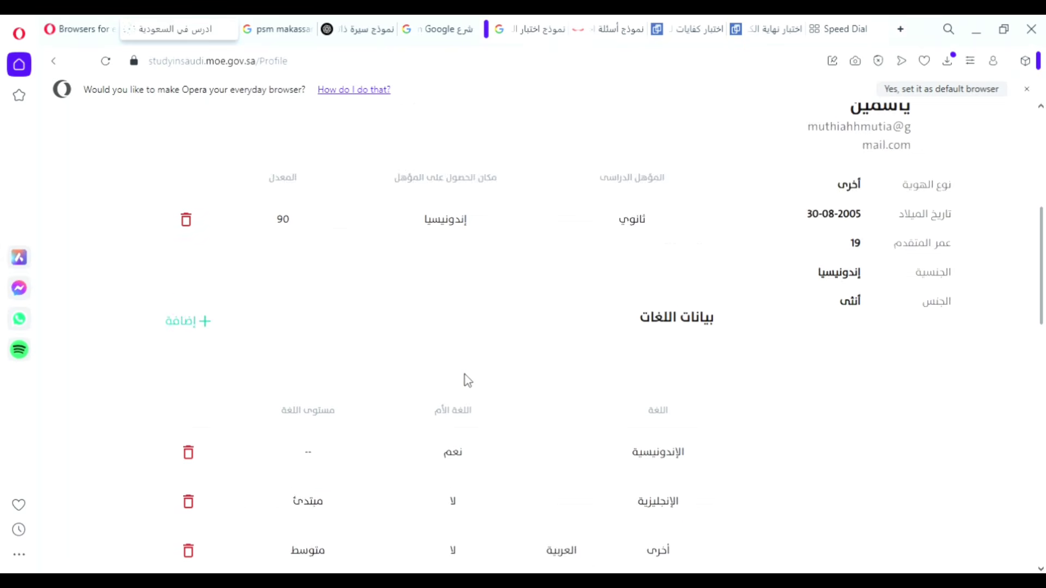
{"action": "scroll", "coordinate": [464, 376], "scroll_direction": "down", "scroll_amount": 12}
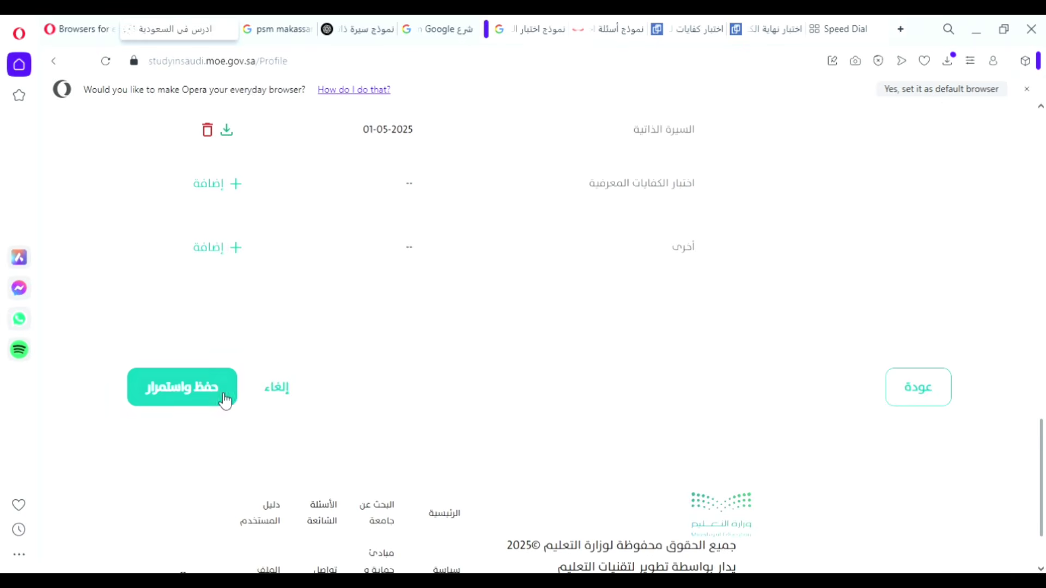
{"action": "left_click", "coordinate": [226, 397]}
Continue from the success page to the التقديم على البرامج application-dates area.
{"action": "scroll", "coordinate": [500, 371], "scroll_direction": "down", "scroll_amount": 3}
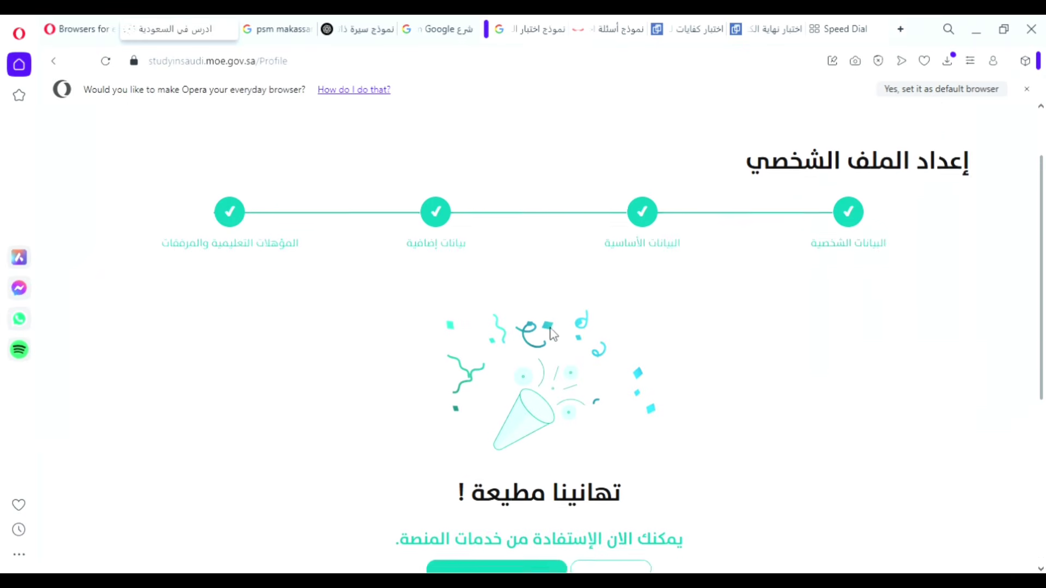
{"action": "scroll", "coordinate": [509, 397], "scroll_direction": "up", "scroll_amount": 5}
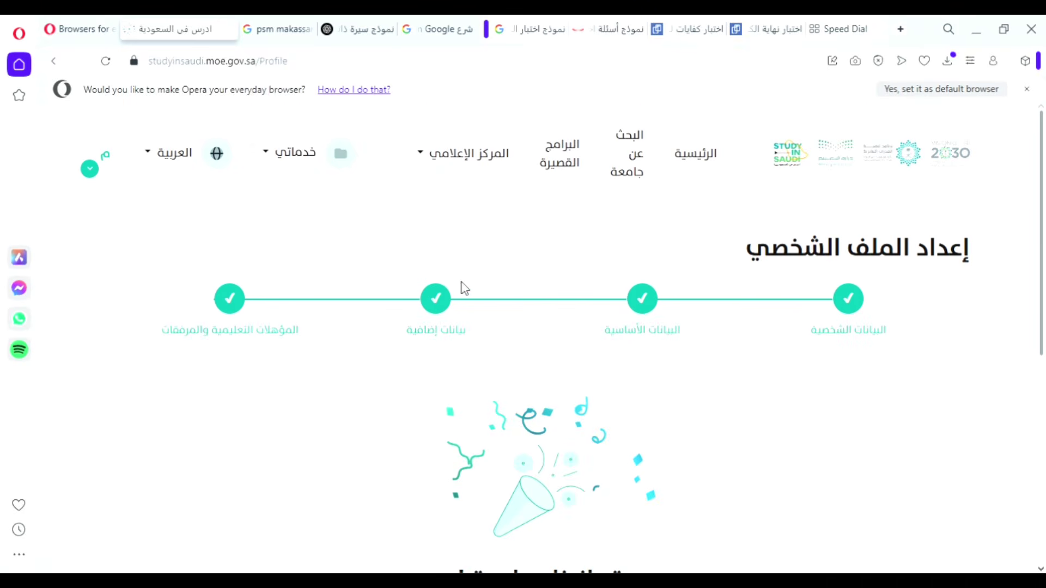
{"action": "scroll", "coordinate": [462, 403], "scroll_direction": "down", "scroll_amount": 2}
{"action": "scroll", "coordinate": [461, 403], "scroll_direction": "down", "scroll_amount": 4}
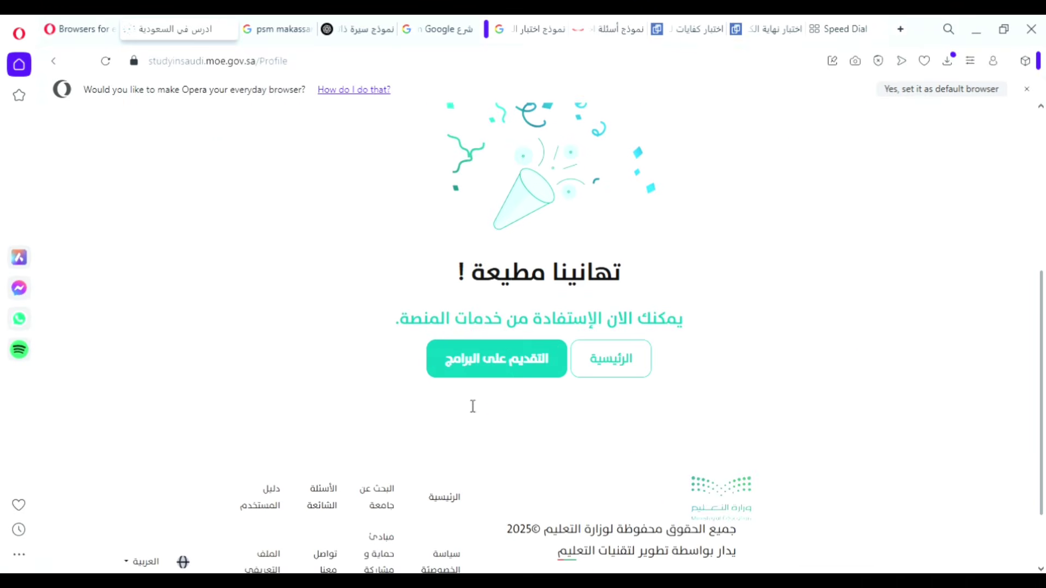
{"action": "left_click", "coordinate": [482, 371]}
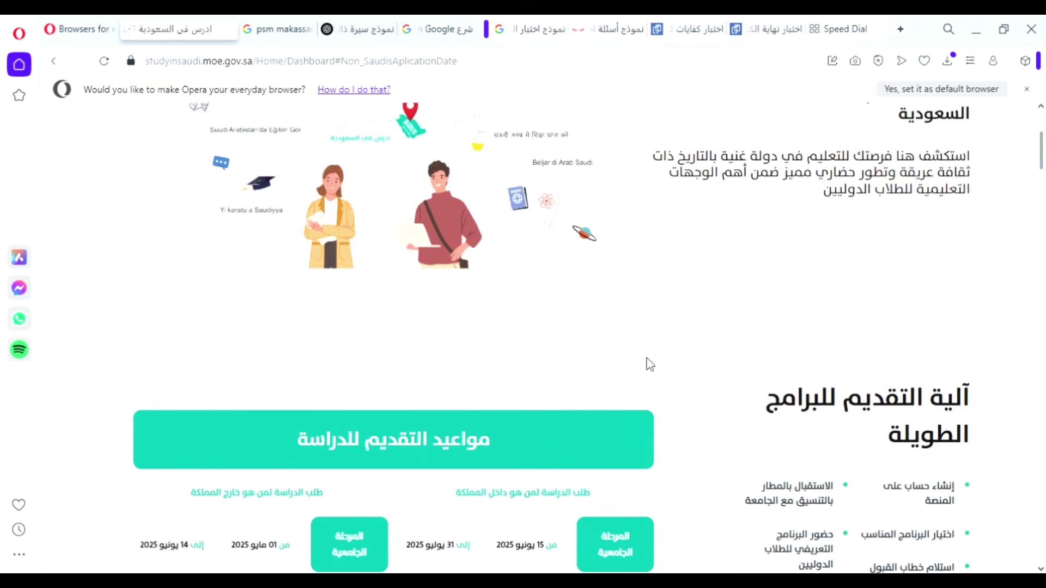
Tick the تعهد pledge checkbox on the طلب برنامج دراسي طويل form.
{"action": "scroll", "coordinate": [649, 364], "scroll_direction": "up", "scroll_amount": 10}
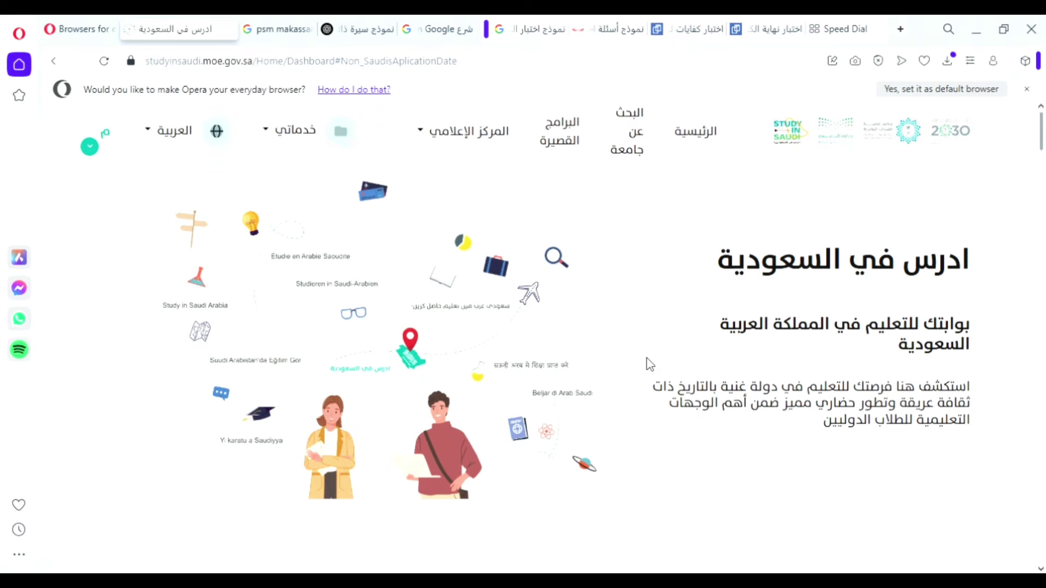
{"action": "scroll", "coordinate": [648, 363], "scroll_direction": "down", "scroll_amount": 9}
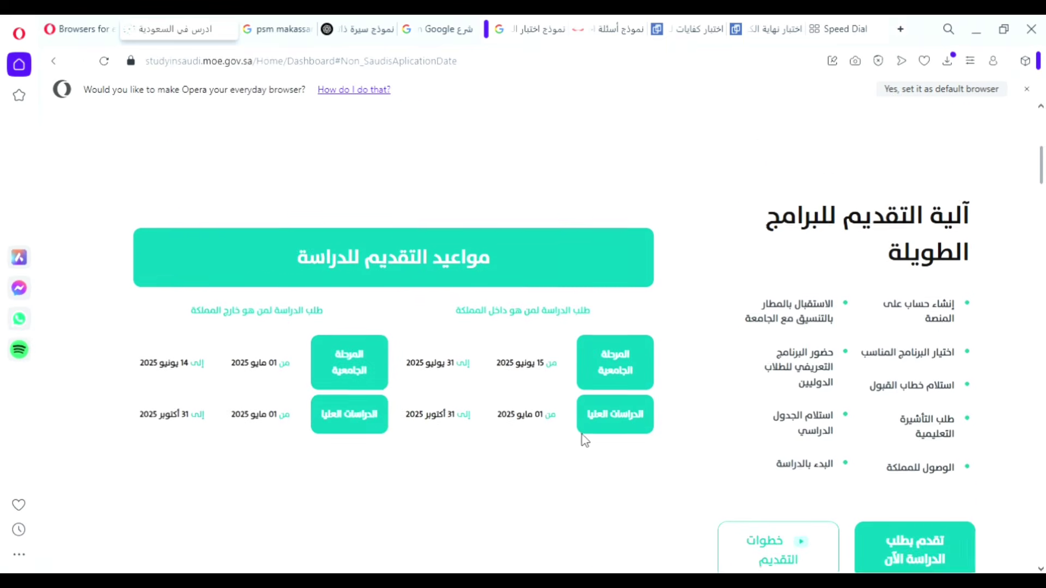
{"action": "scroll", "coordinate": [582, 435], "scroll_direction": "down", "scroll_amount": 4}
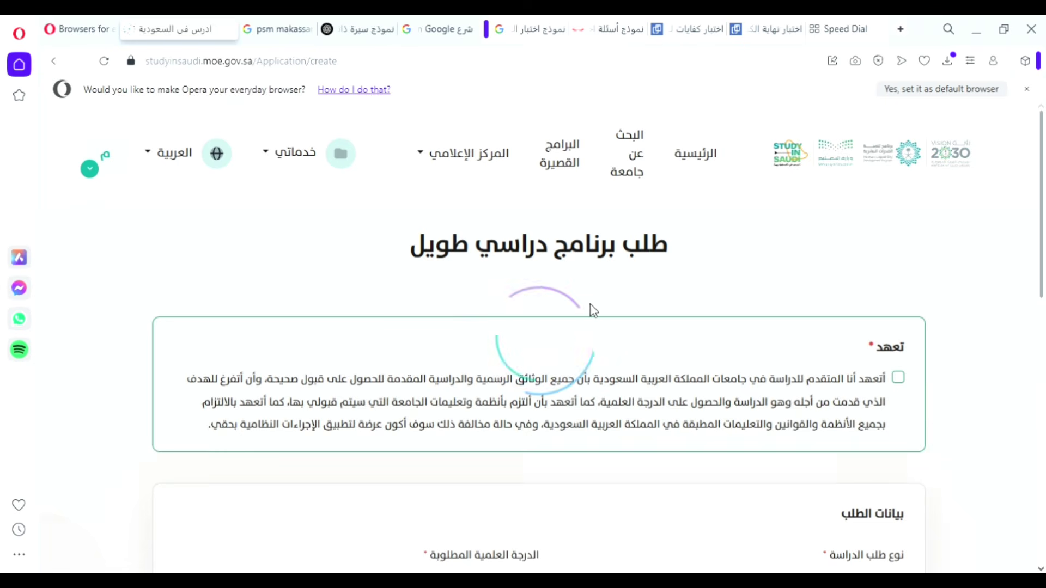
{"action": "scroll", "coordinate": [588, 313], "scroll_direction": "down", "scroll_amount": 1}
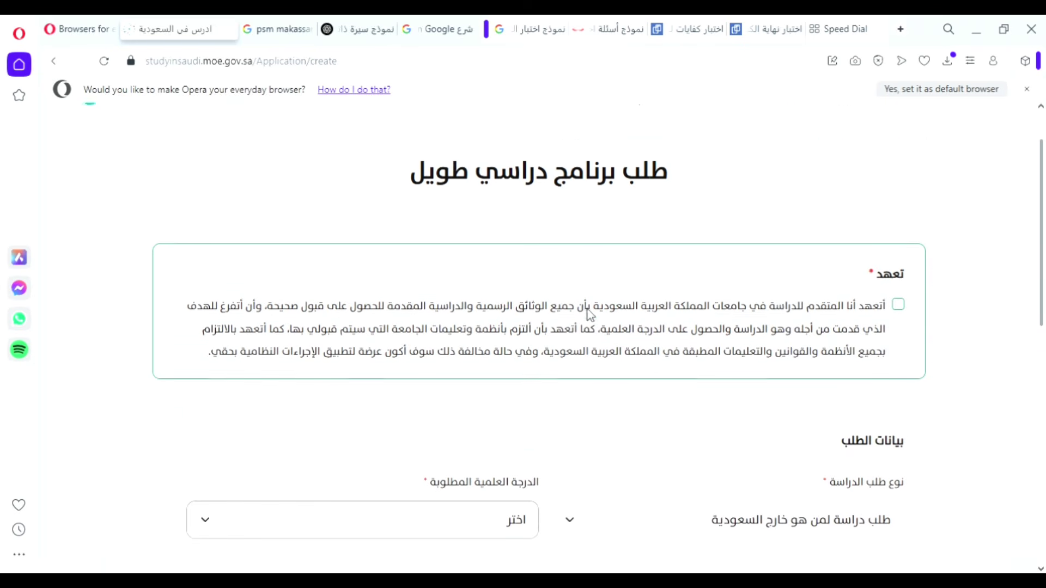
{"action": "left_click", "coordinate": [898, 303]}
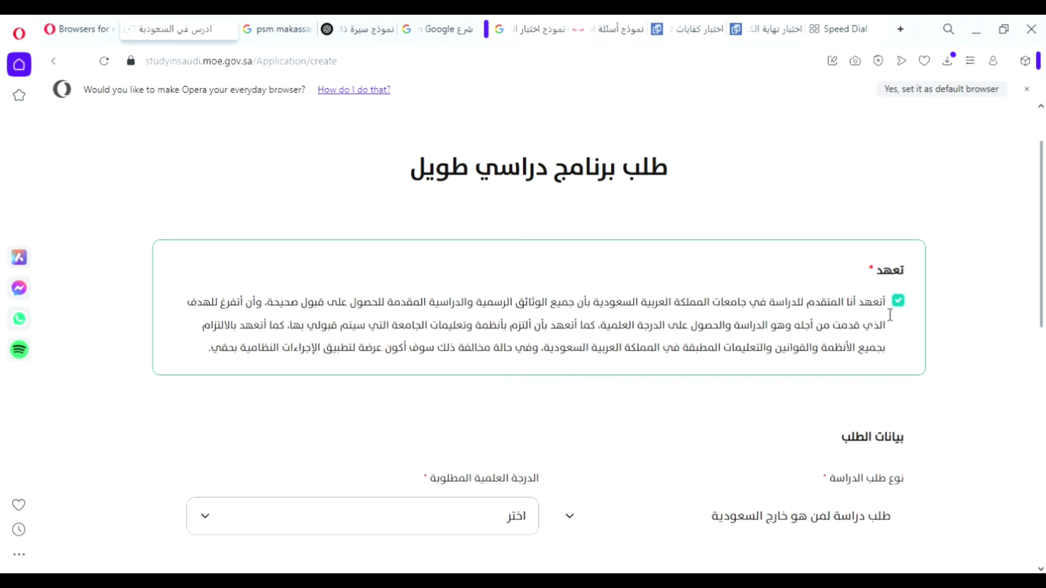